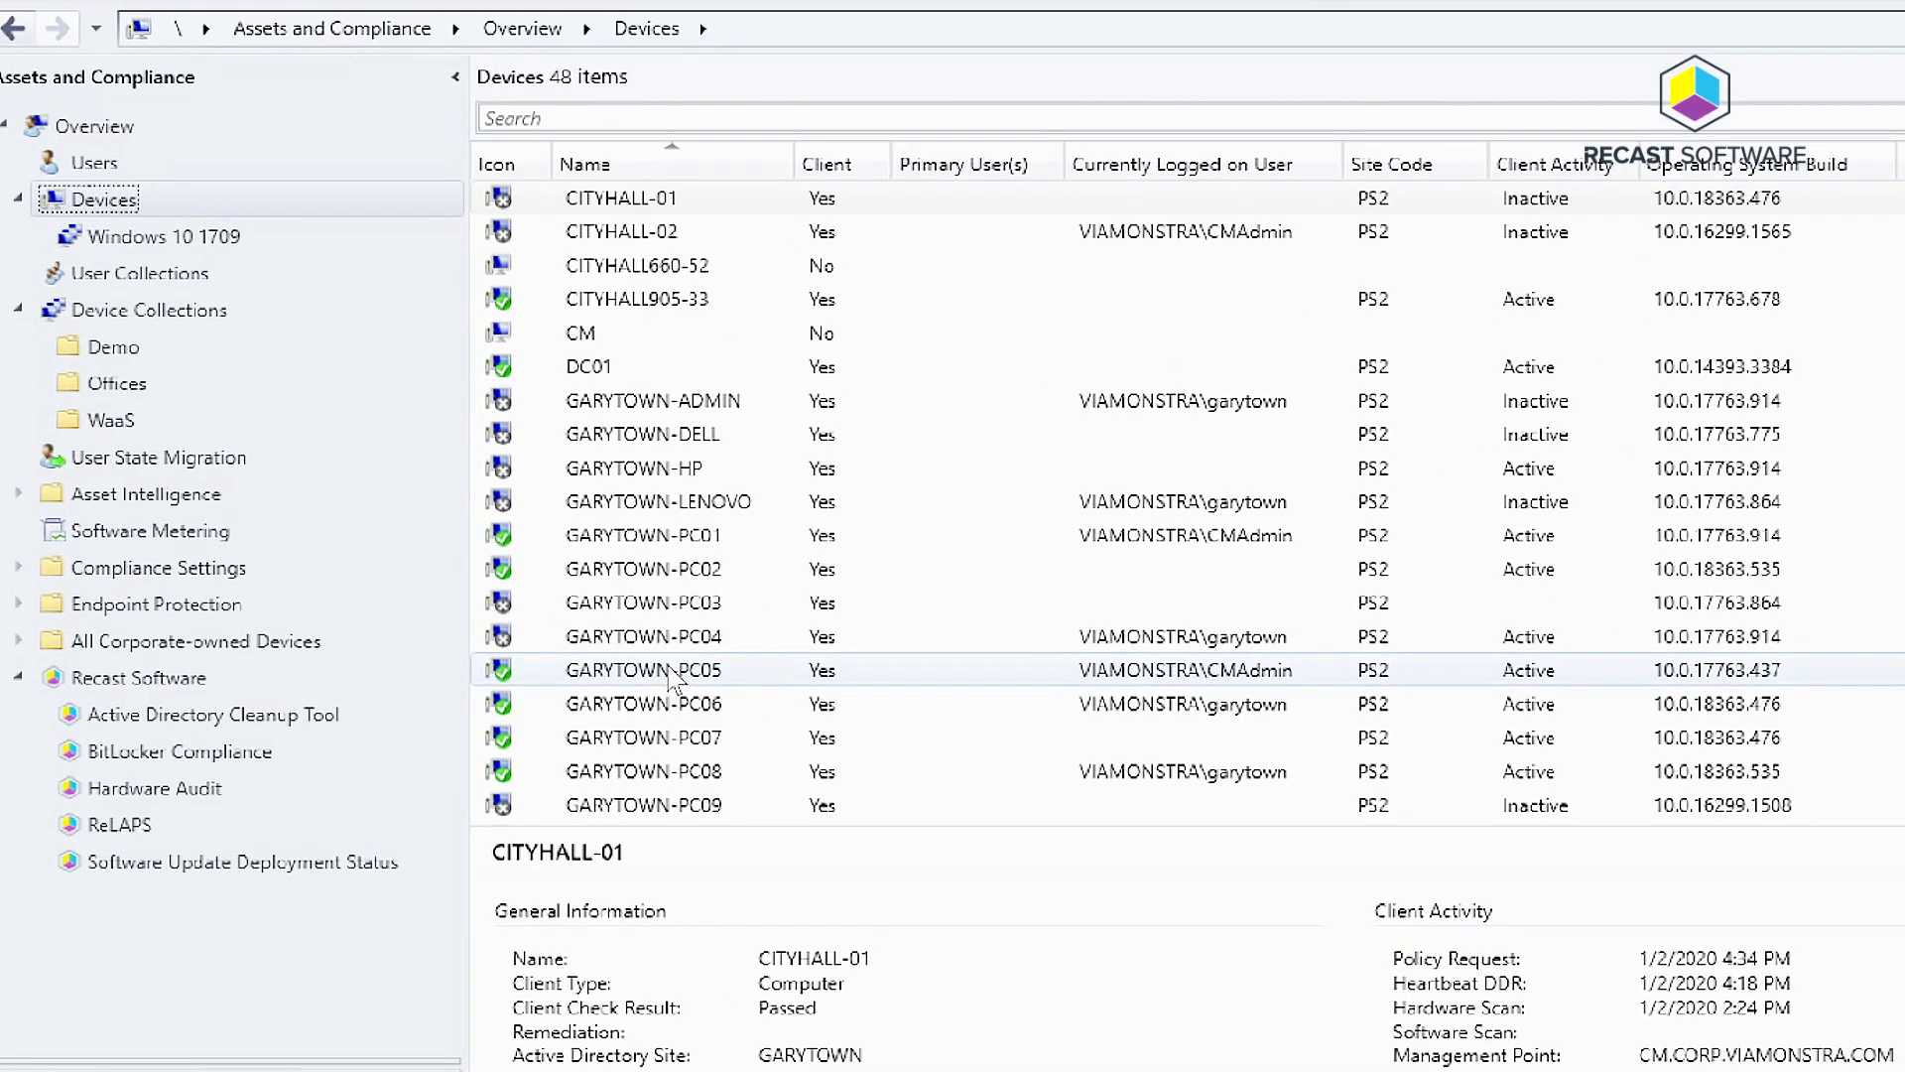
- Open the context menu for GARYTOWN-PC05 in the Devices list
{"action": "right_click", "coordinate": [674, 678]}
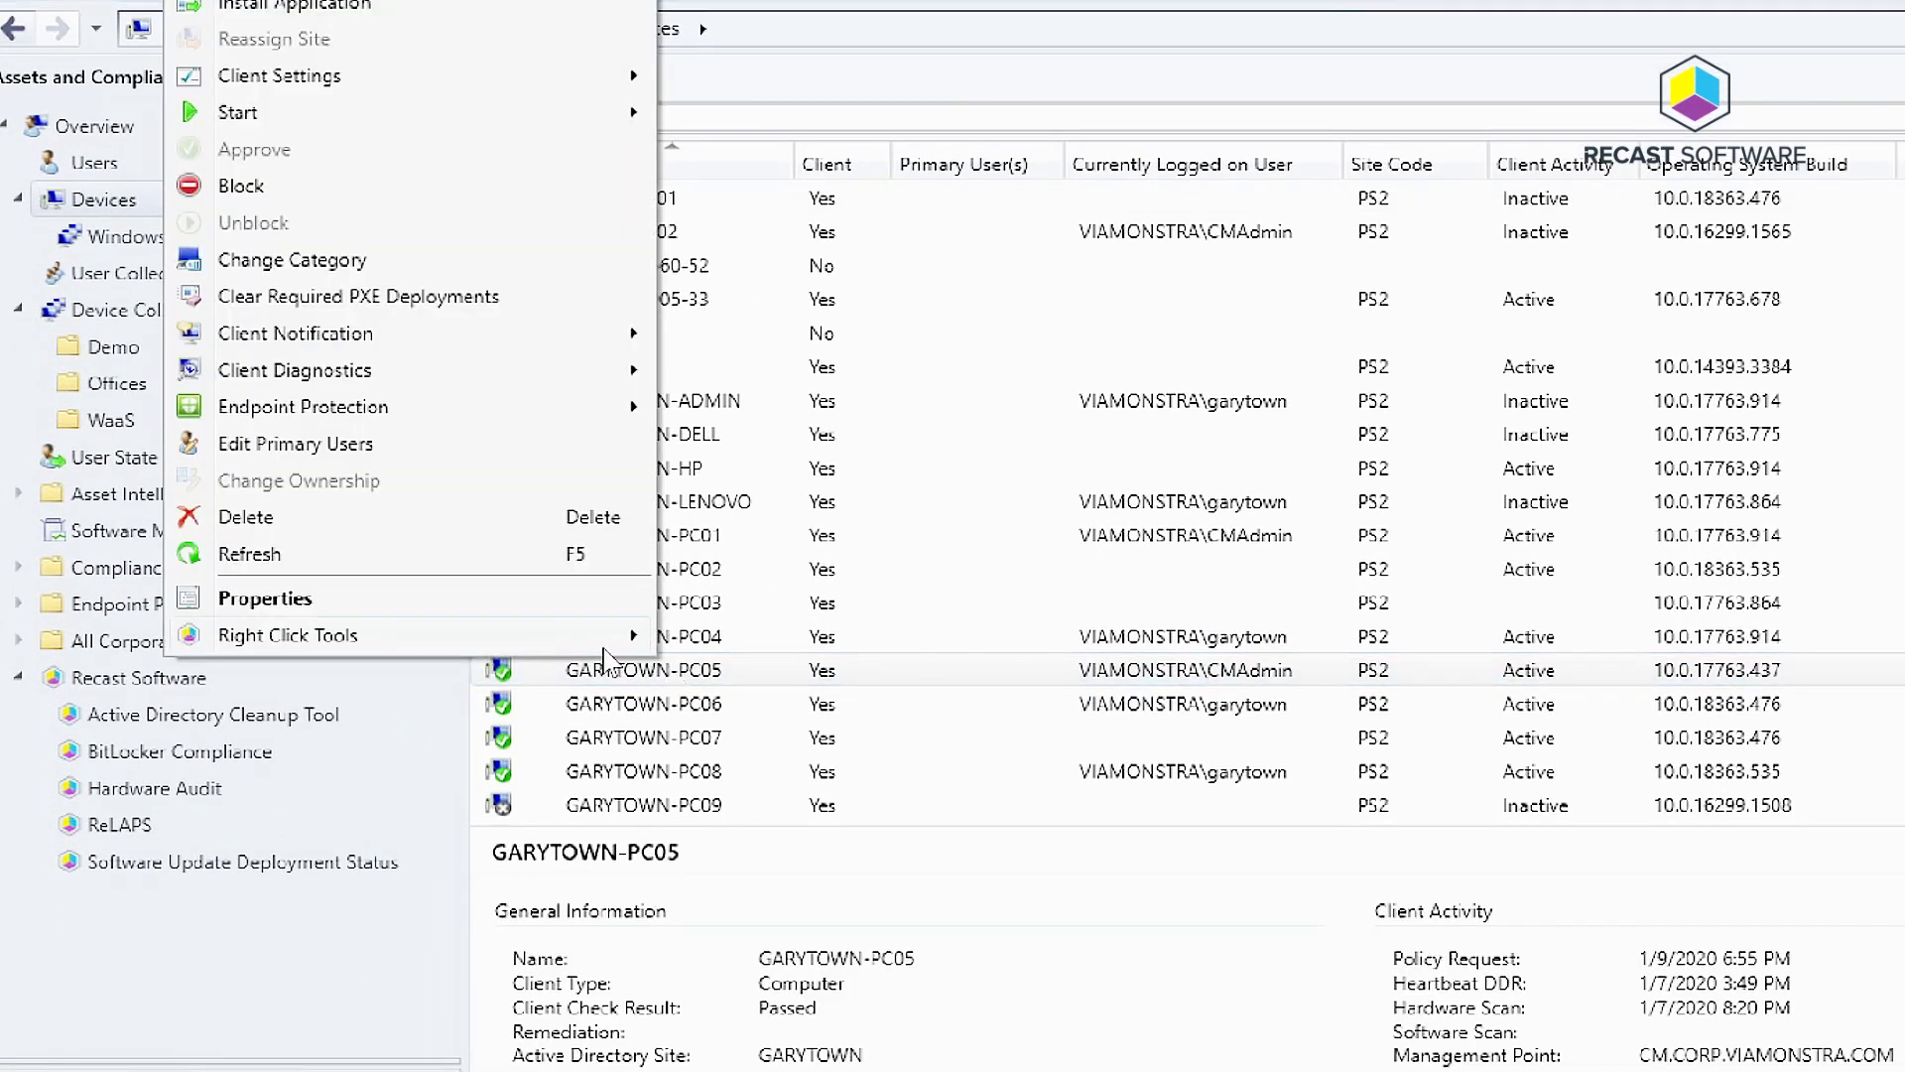
- Launch Remote Software Center for GARYTOWN-PC05 and view its four available software updates
{"action": "mouse_move", "coordinate": [577, 655]}
{"action": "mouse_move", "coordinate": [740, 672]}
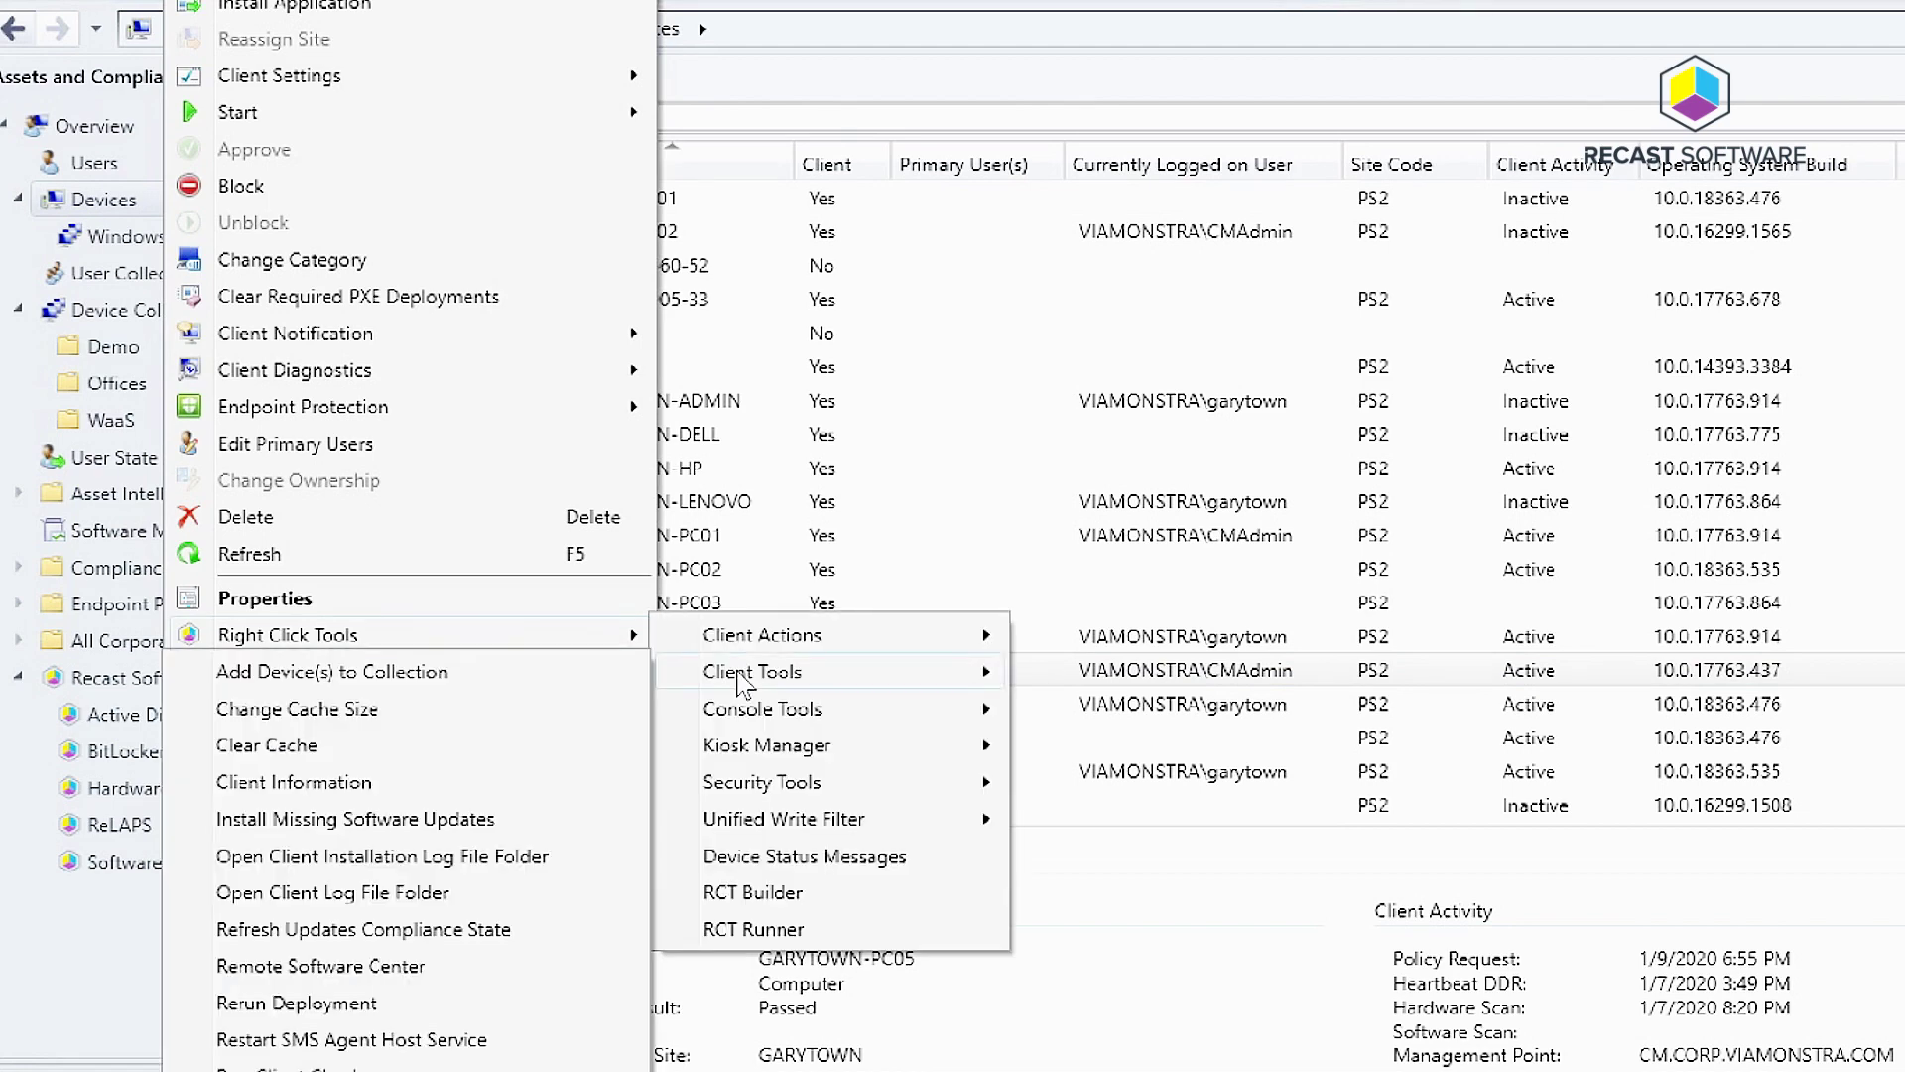
{"action": "left_click", "coordinate": [356, 967]}
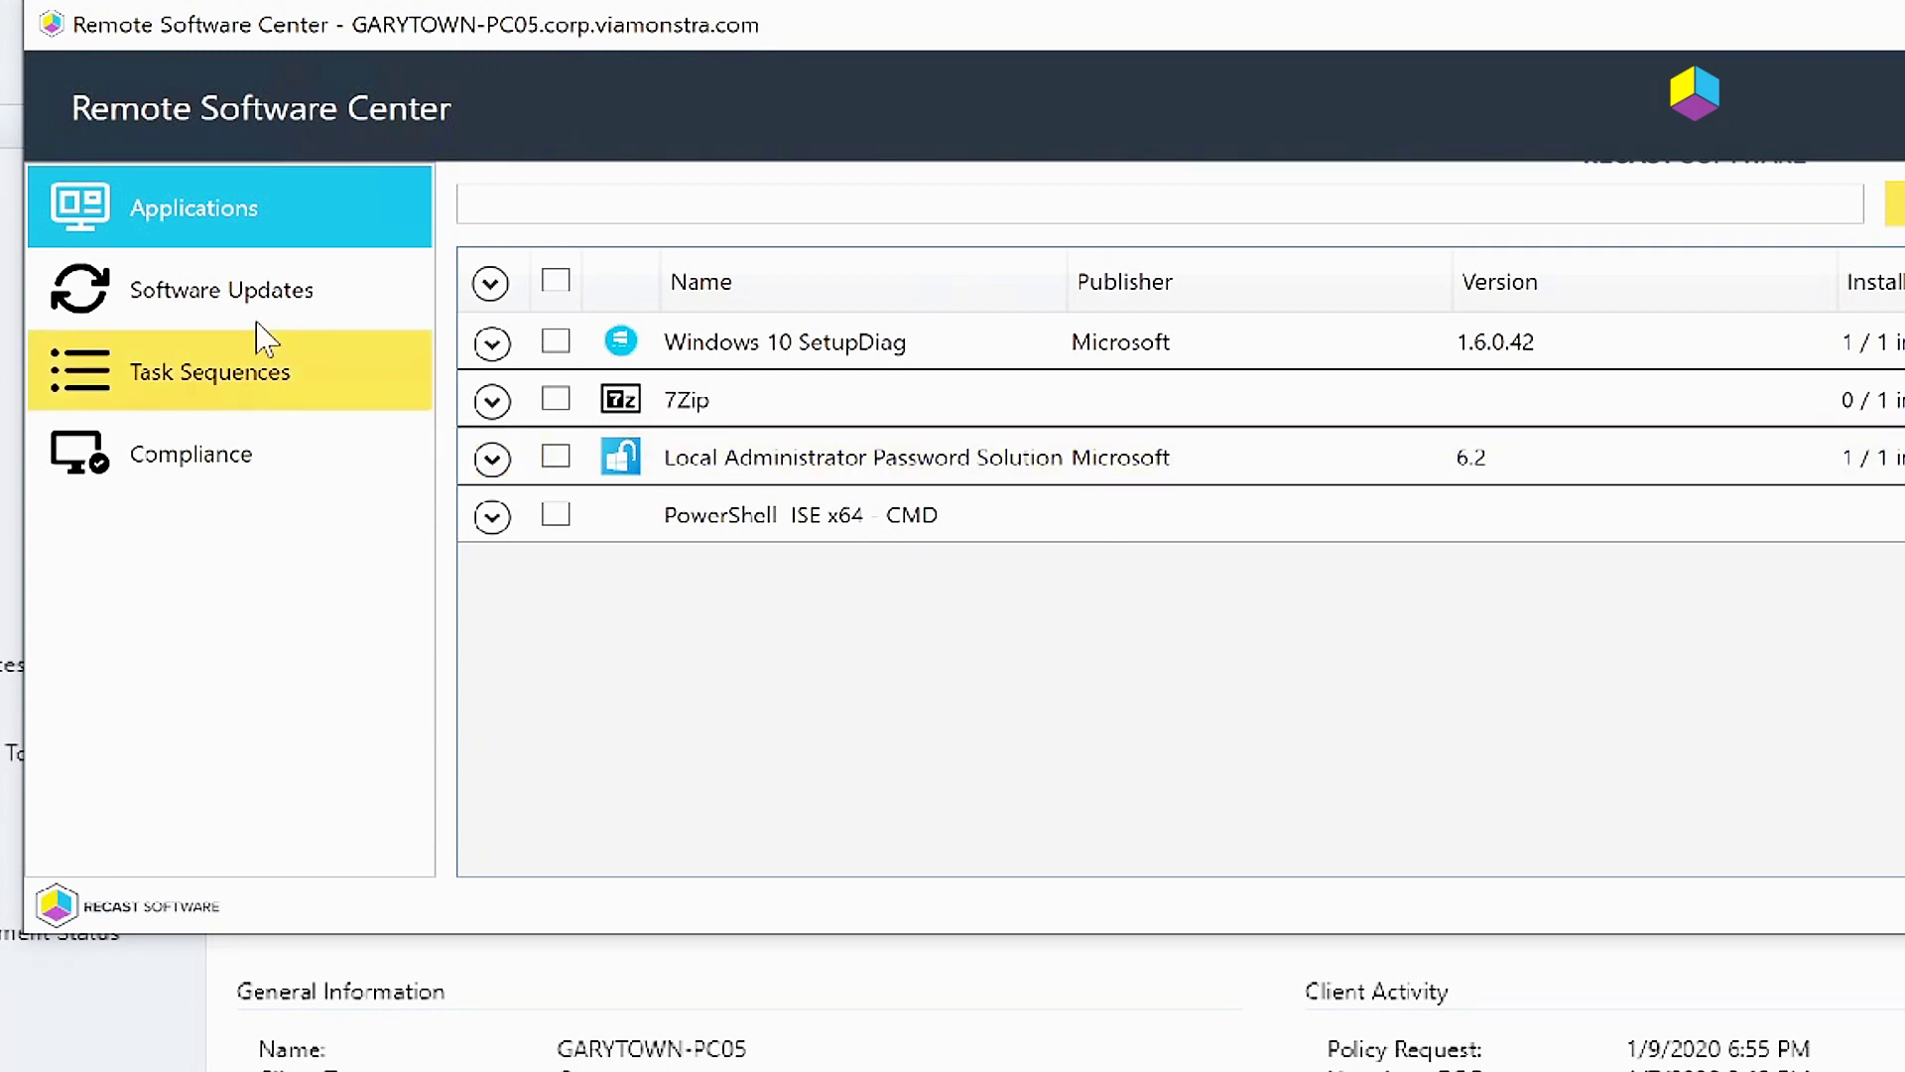
{"action": "left_click", "coordinate": [225, 316]}
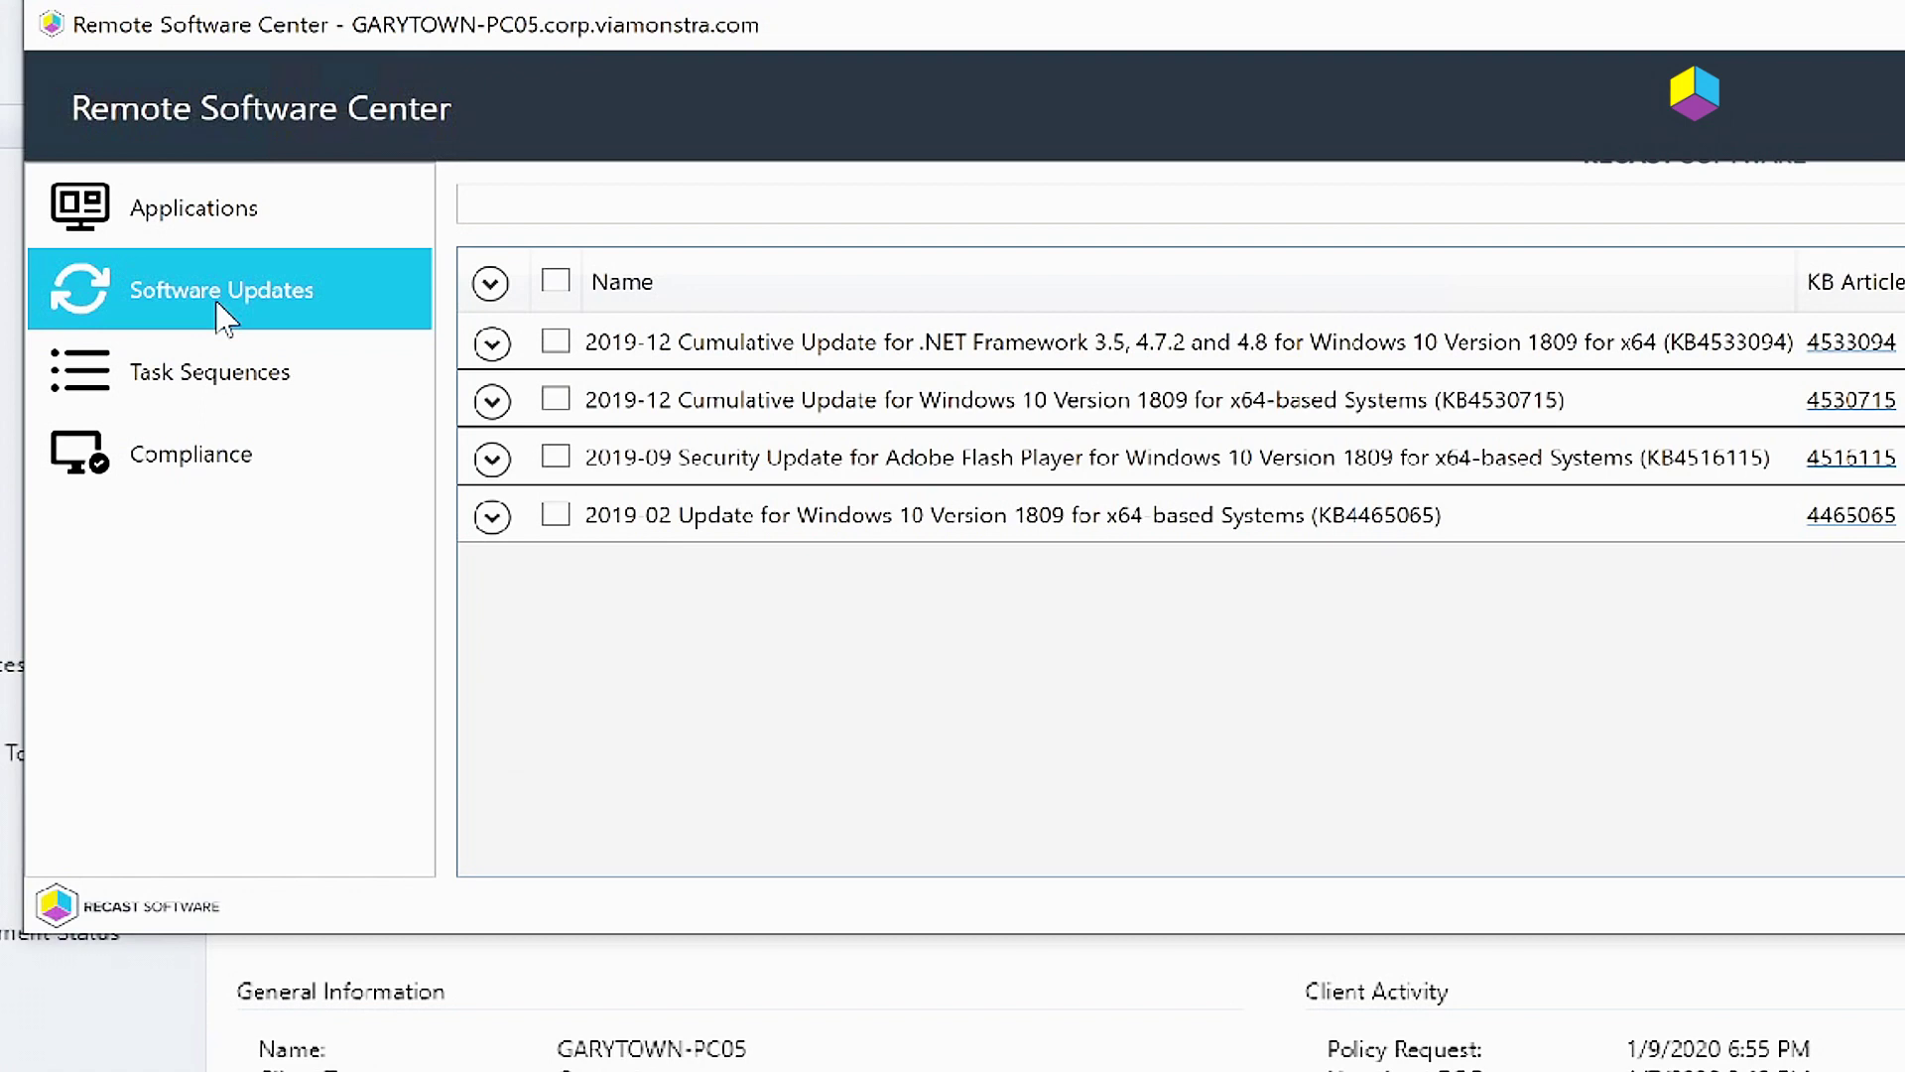
- Pick Windows 10 1909 In-Place Upgrade from PC05's task sequences and install it
{"action": "left_click", "coordinate": [209, 381]}
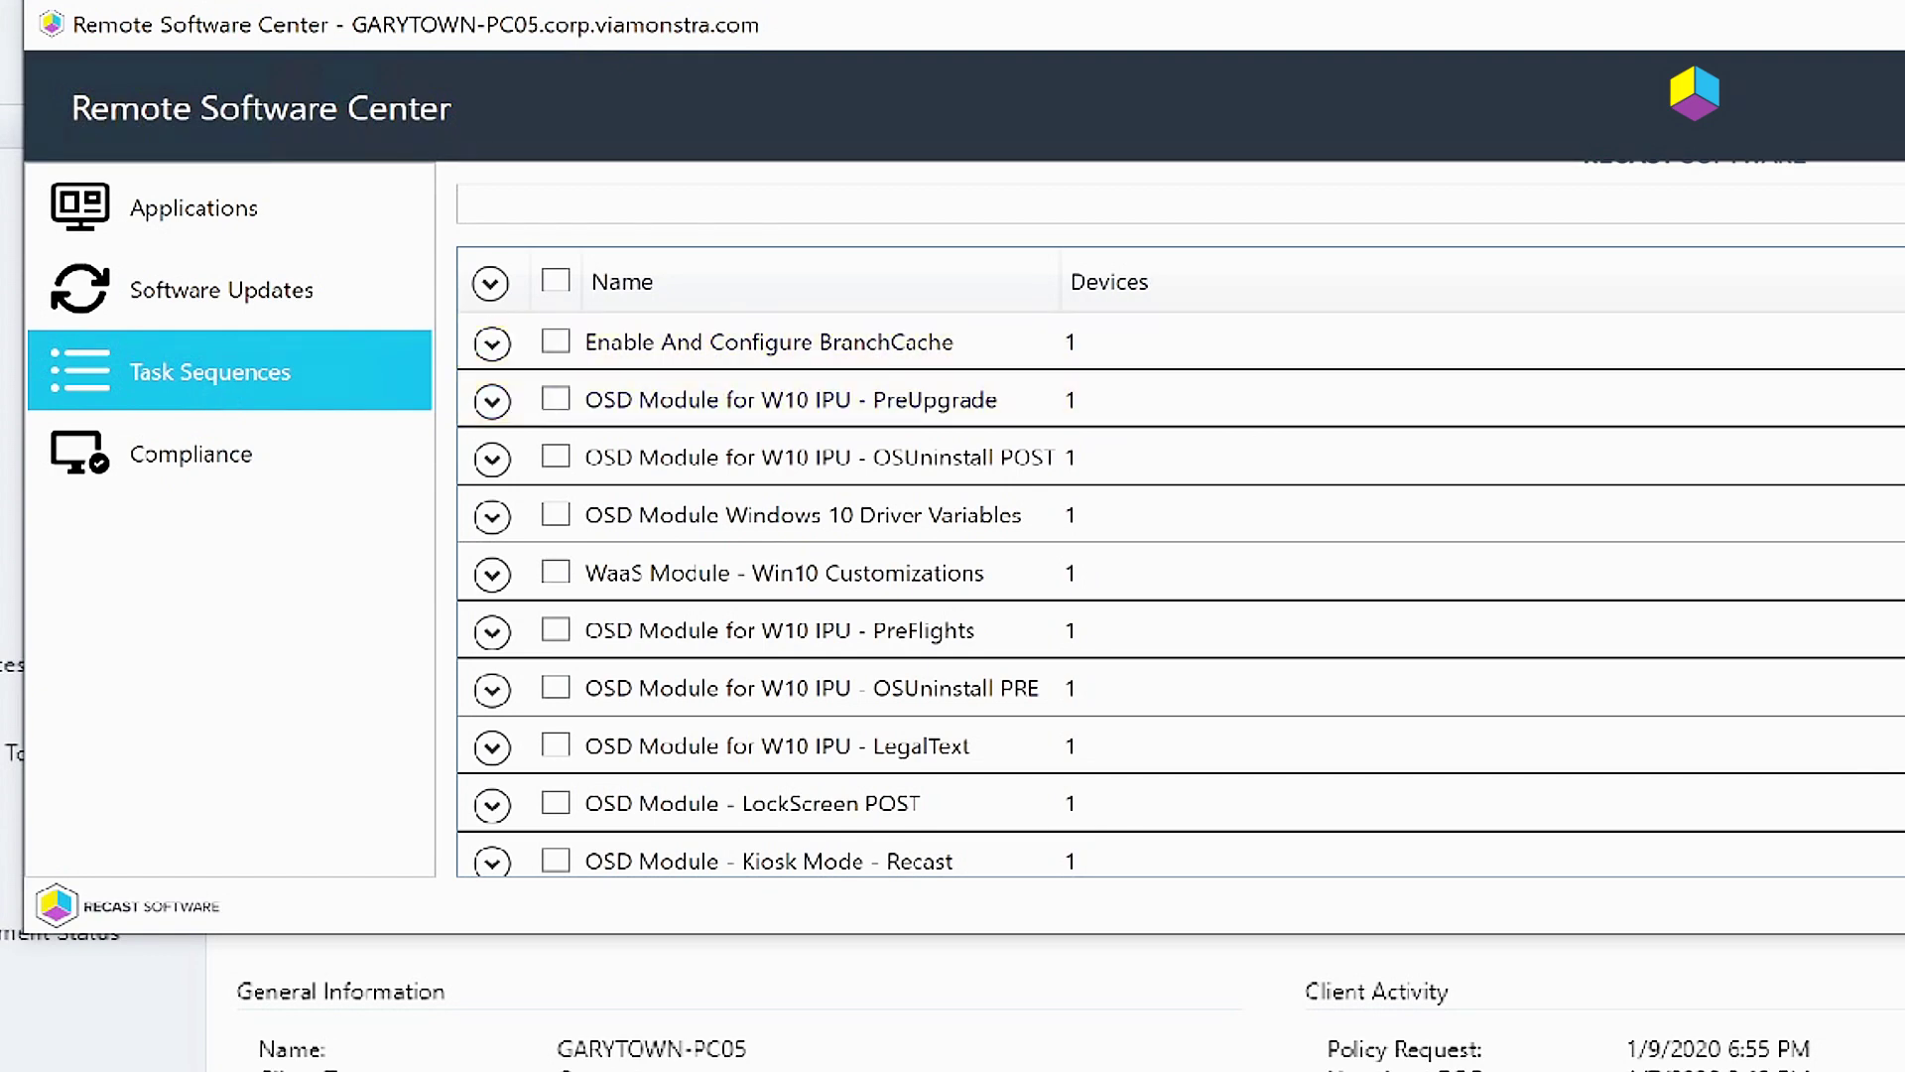
{"action": "scroll", "coordinate": [1181, 596], "scroll_direction": "down", "scroll_amount": 5}
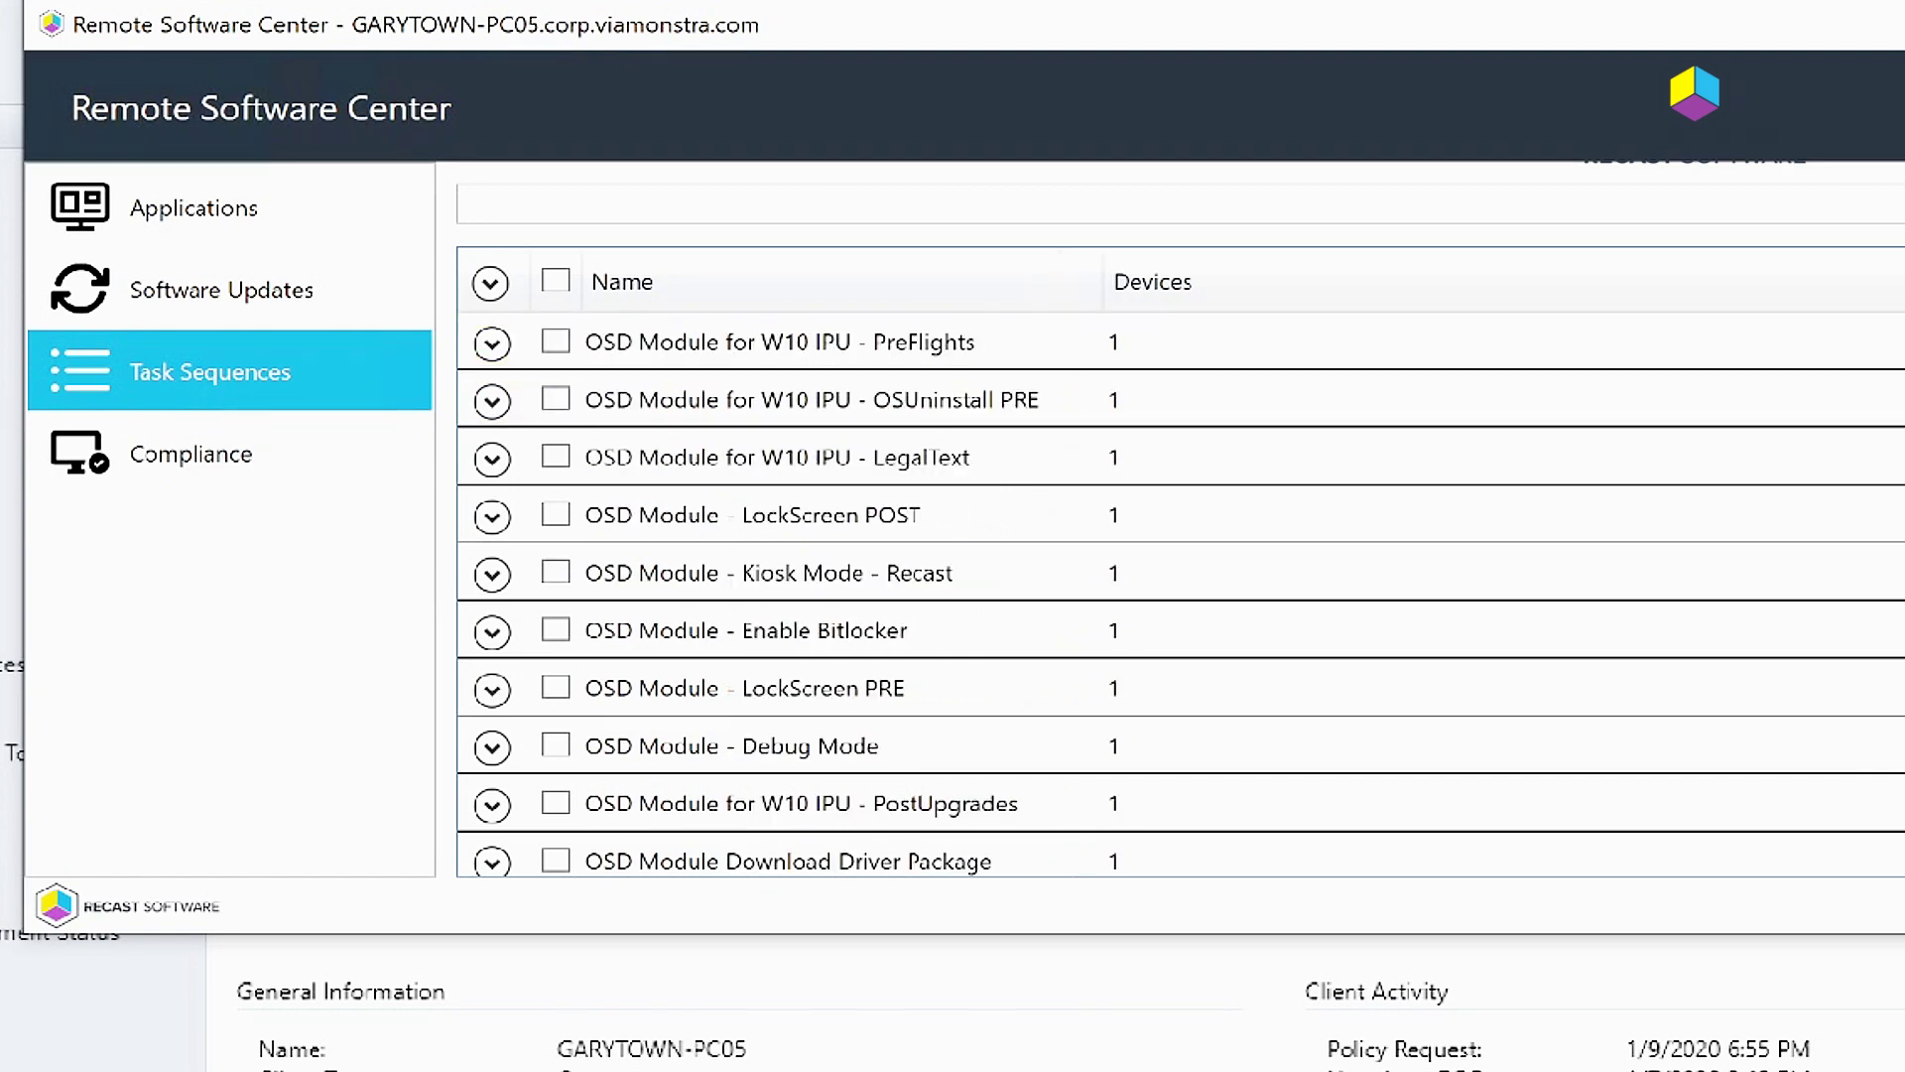
{"action": "scroll", "coordinate": [1180, 596], "scroll_direction": "down", "scroll_amount": 8}
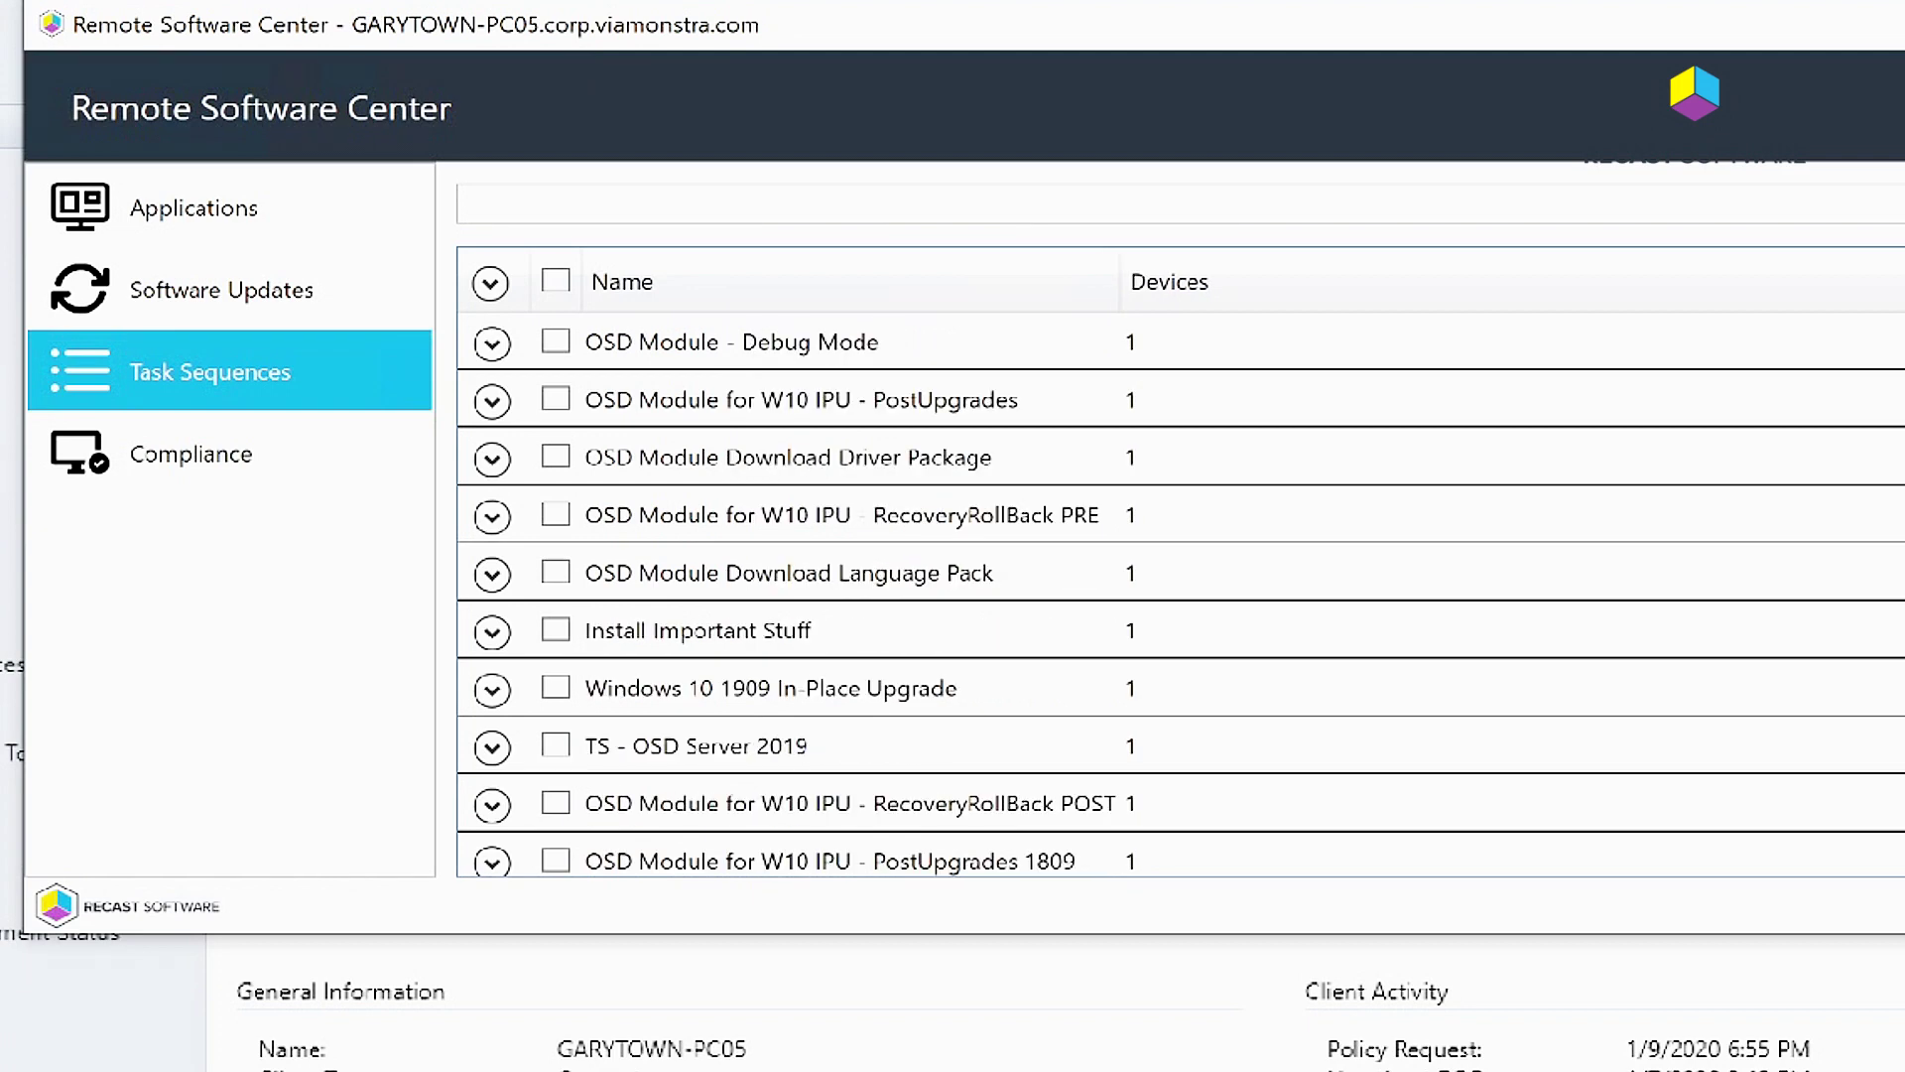
{"action": "scroll", "coordinate": [1161, 489], "scroll_direction": "down", "scroll_amount": 5}
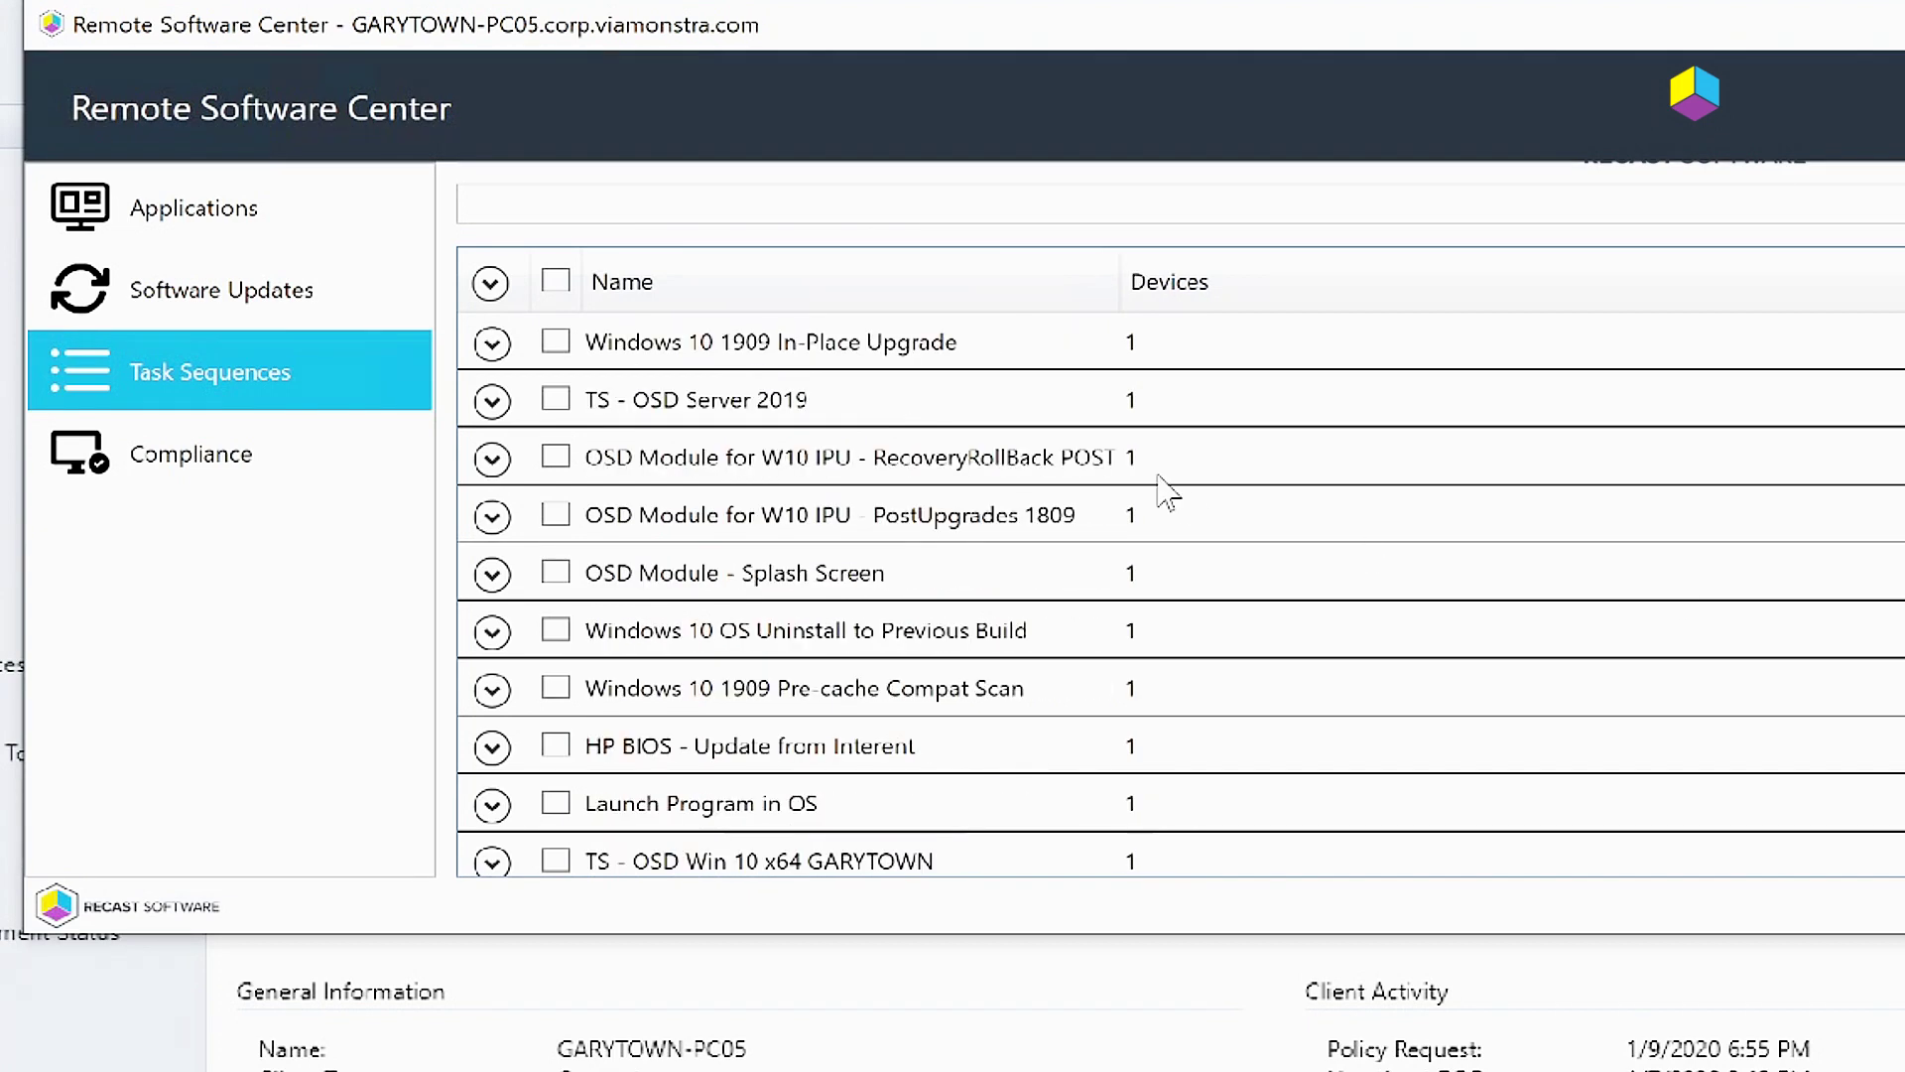
{"action": "left_click", "coordinate": [491, 342]}
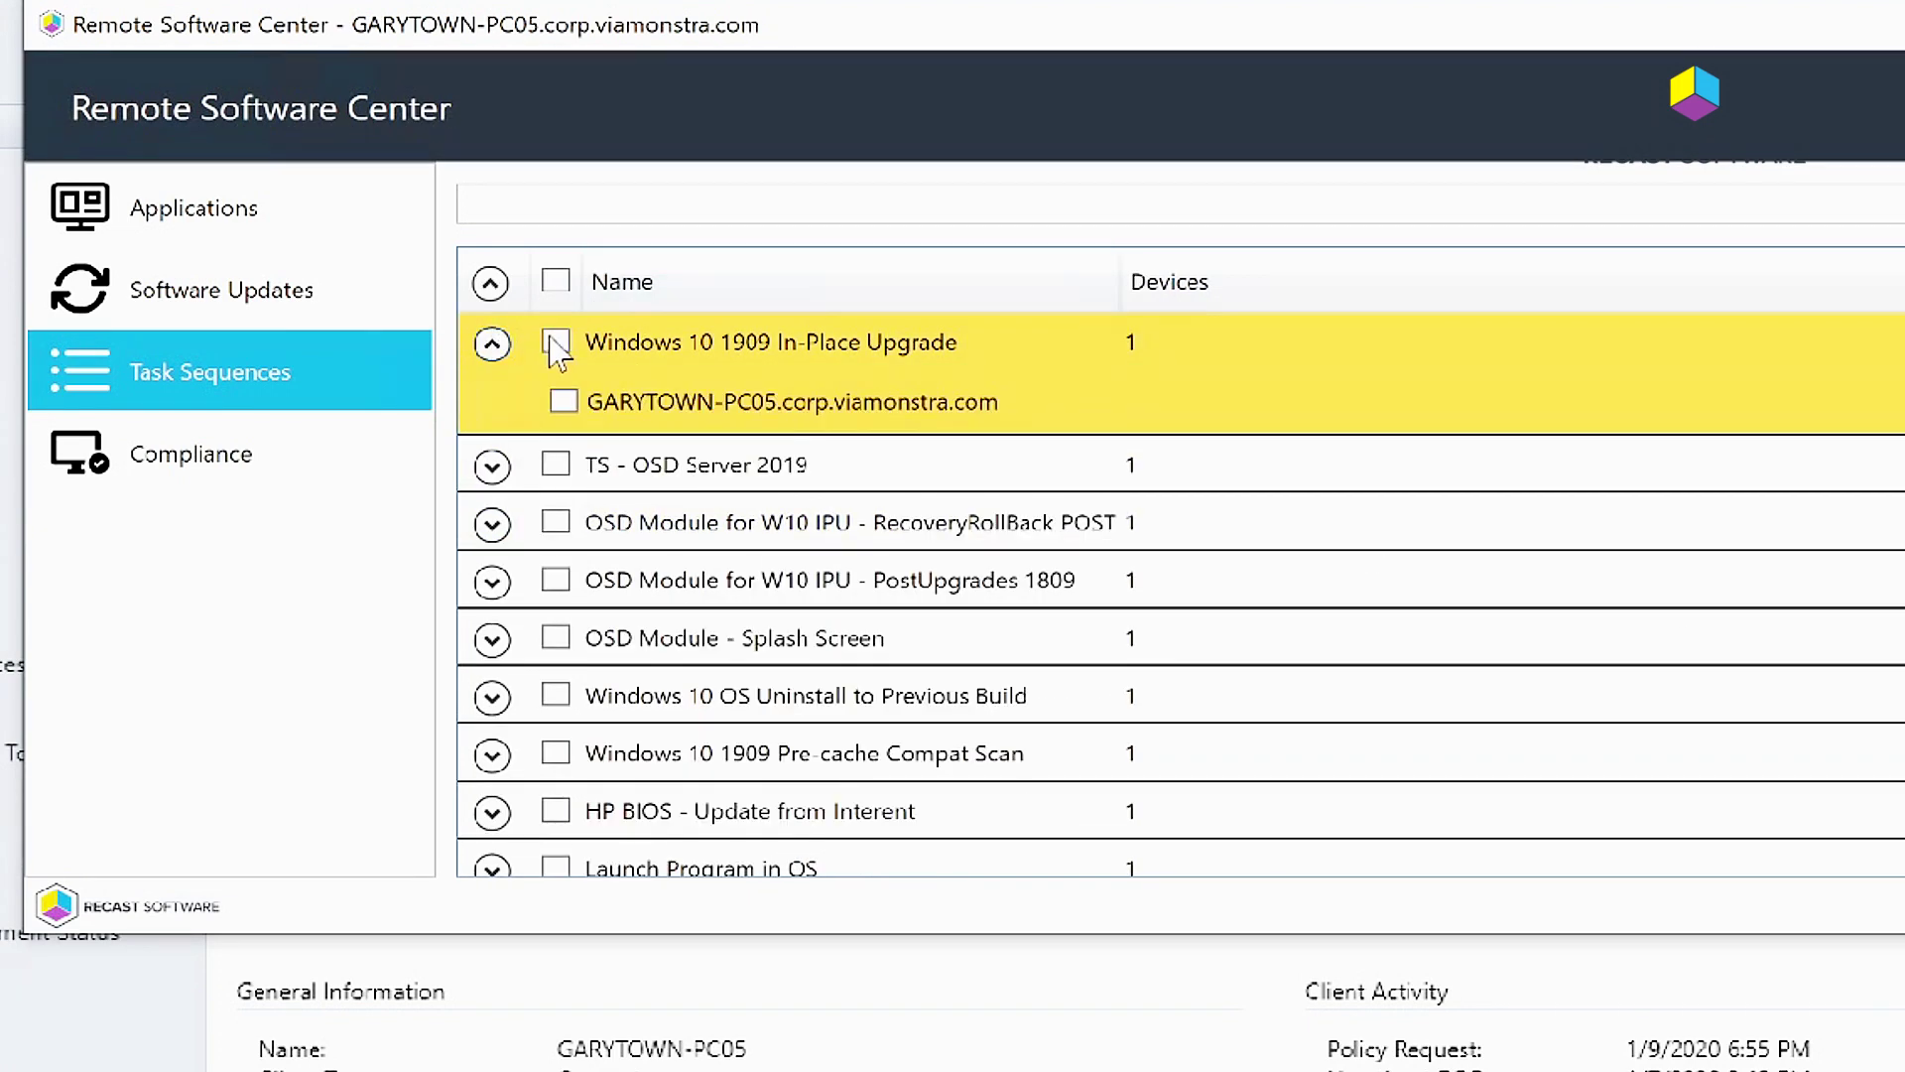
{"action": "left_click", "coordinate": [558, 344]}
{"action": "left_click", "coordinate": [556, 342]}
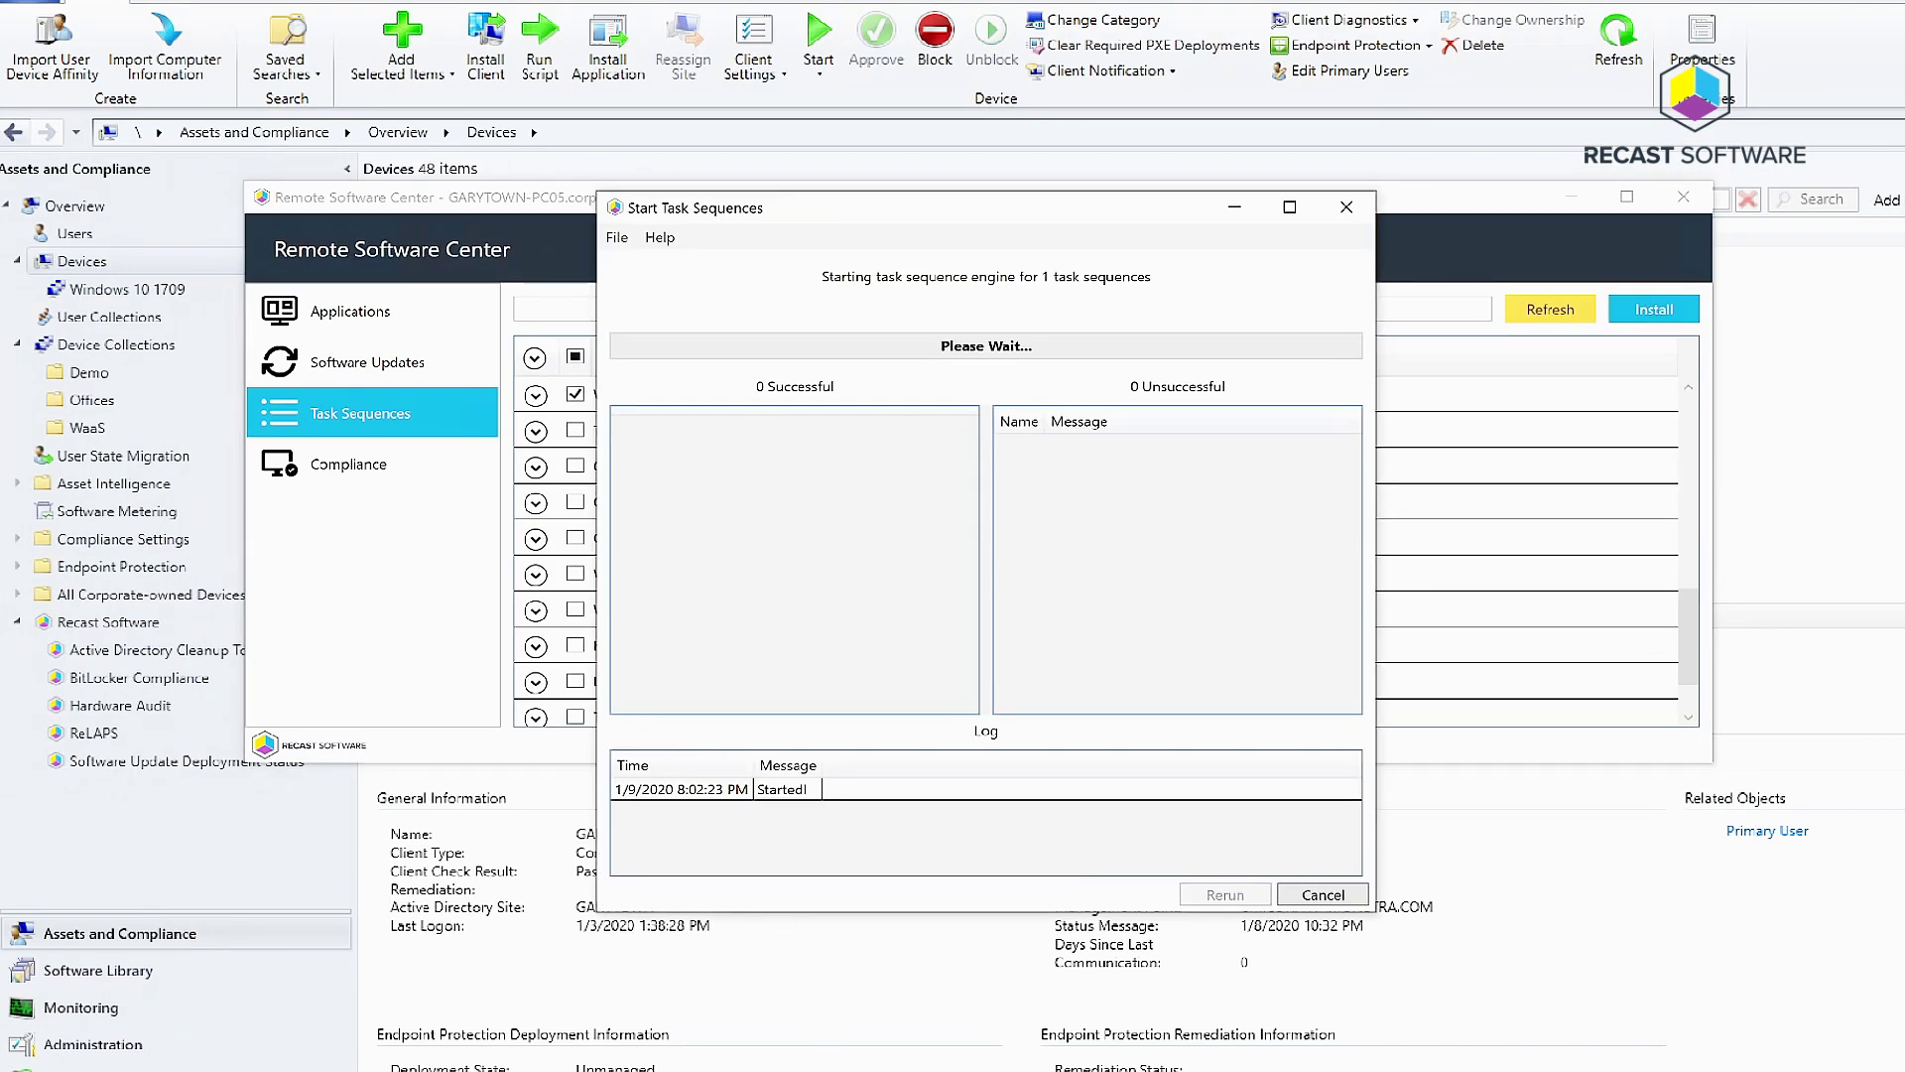
- Watch the 1909 upgrade start in PC05's Software Center and execmgr.log, then return to the console
{"action": "key", "text": "alt+Tab"}
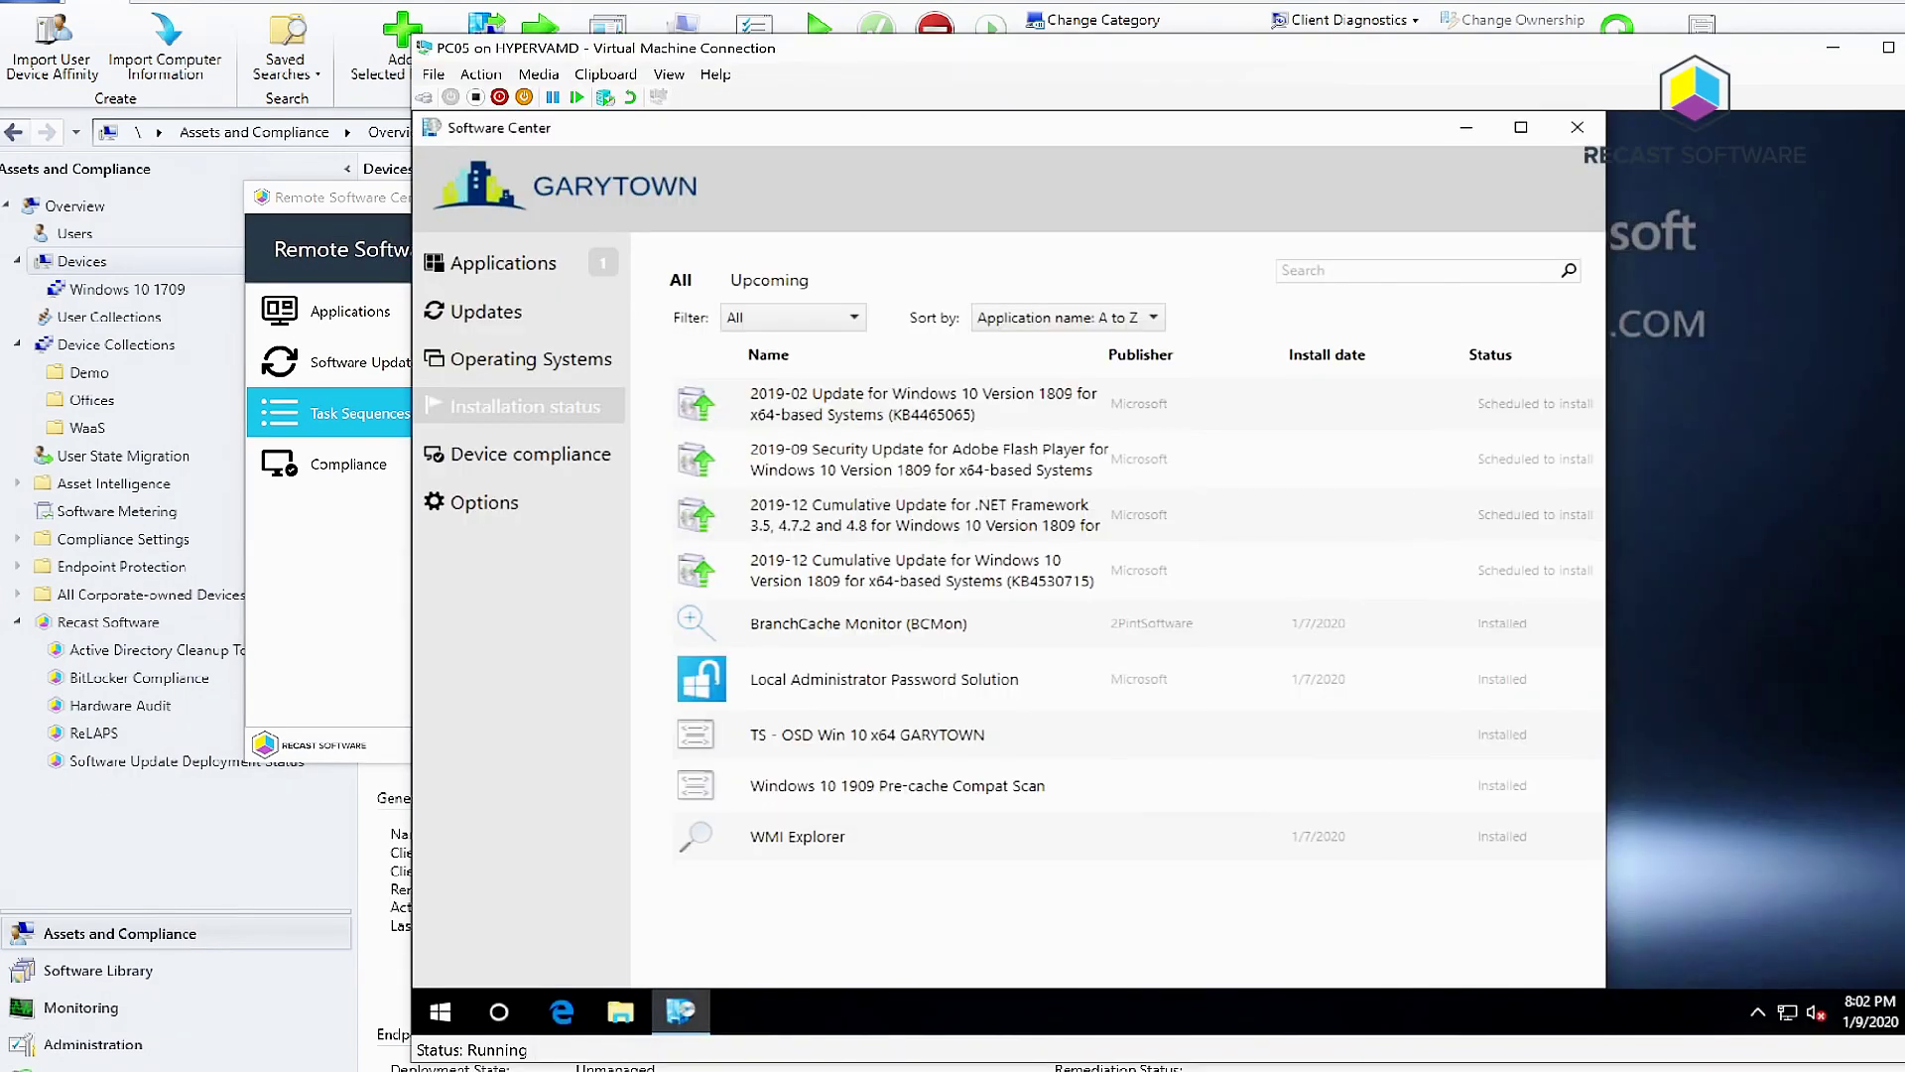
{"action": "key", "text": "alt+Tab"}
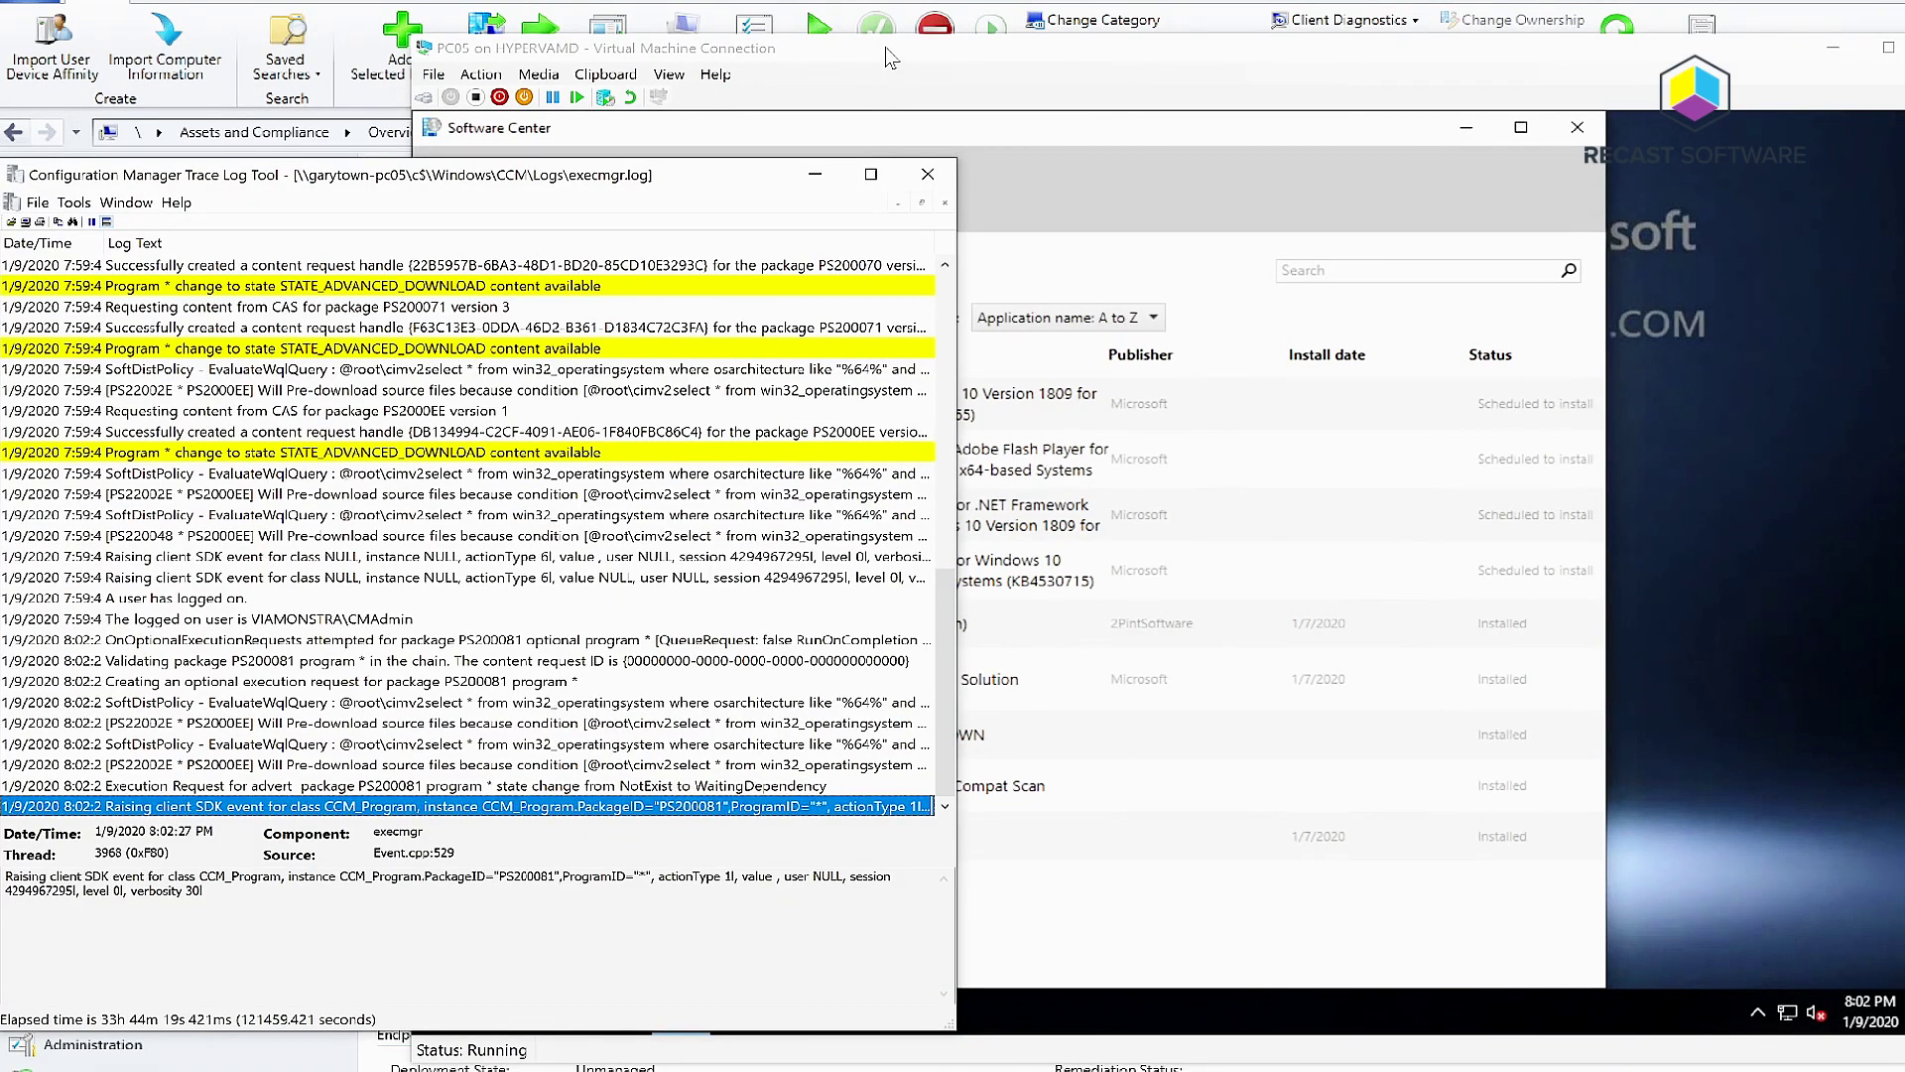
{"action": "left_click_drag", "start_coordinate": [886, 57], "coordinate": [1069, 97]}
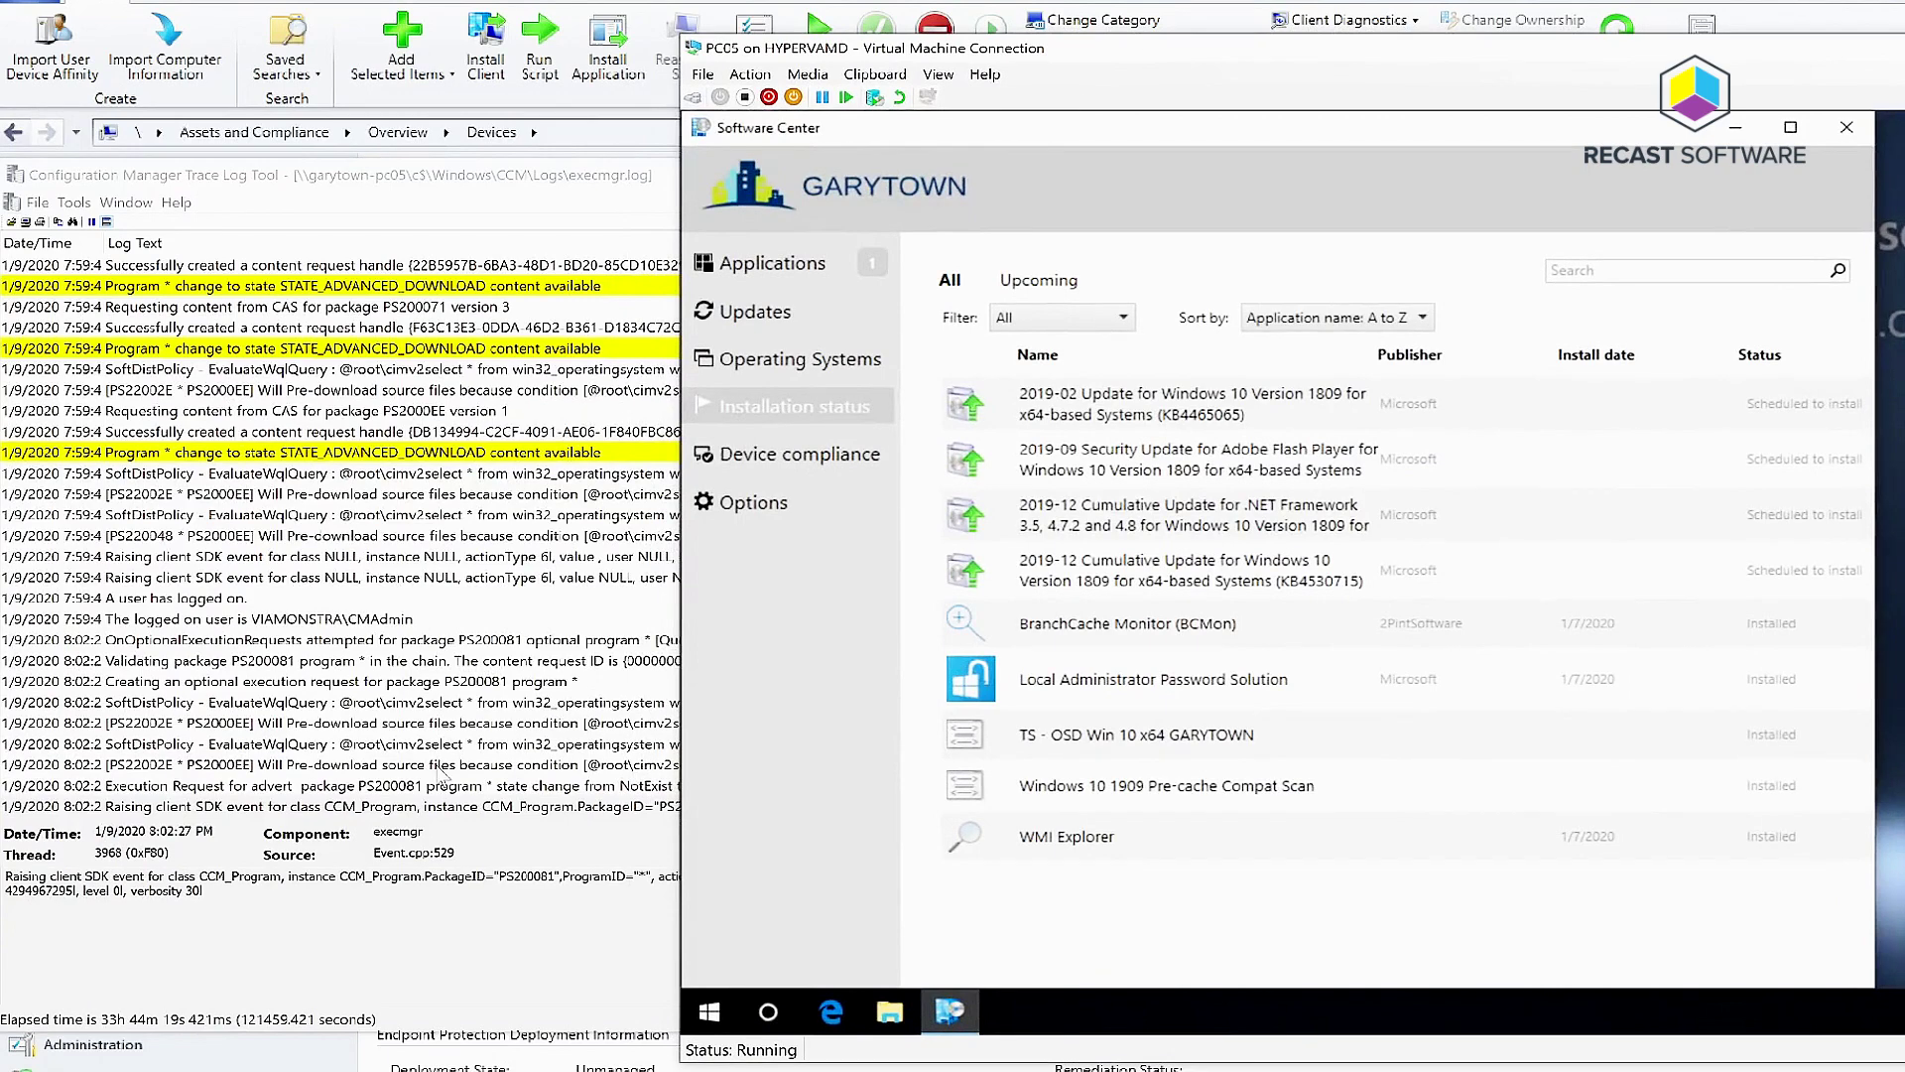
{"action": "left_click", "coordinate": [440, 807]}
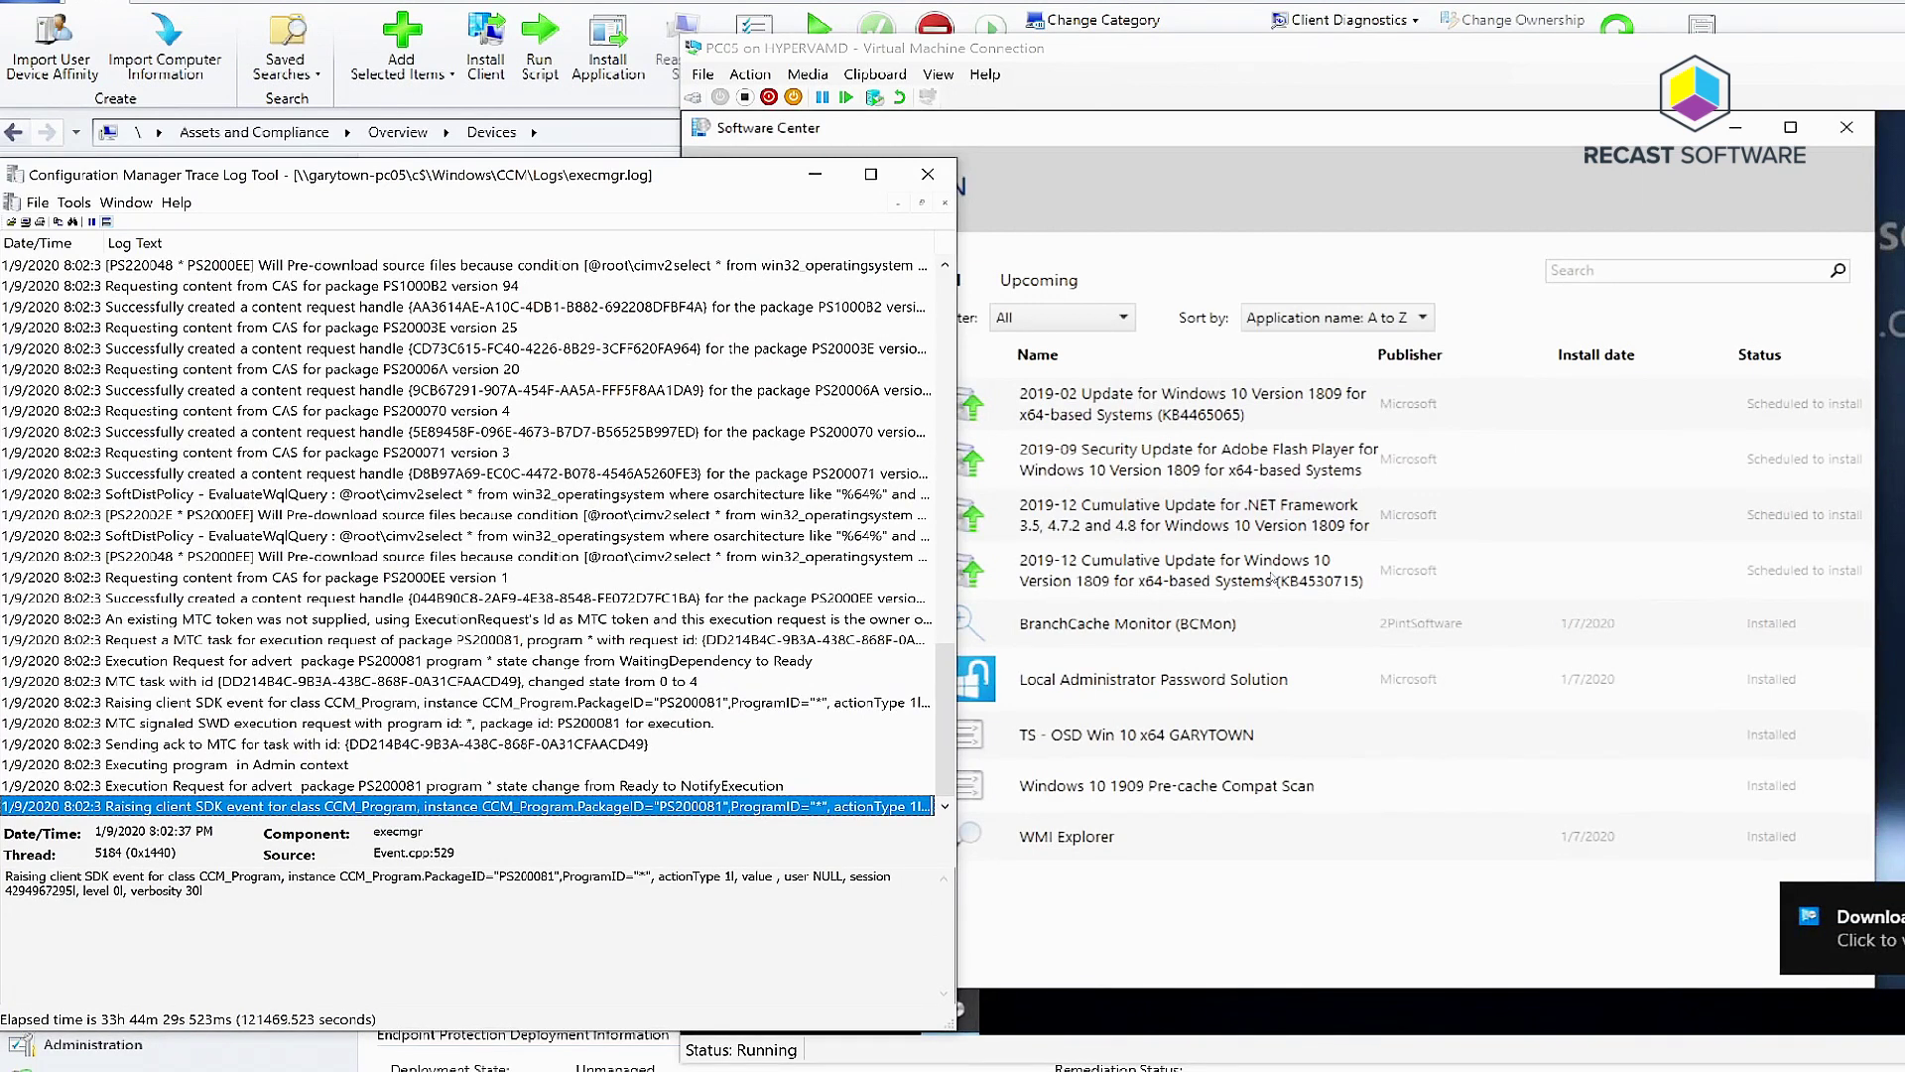
{"action": "left_click", "coordinate": [1057, 56]}
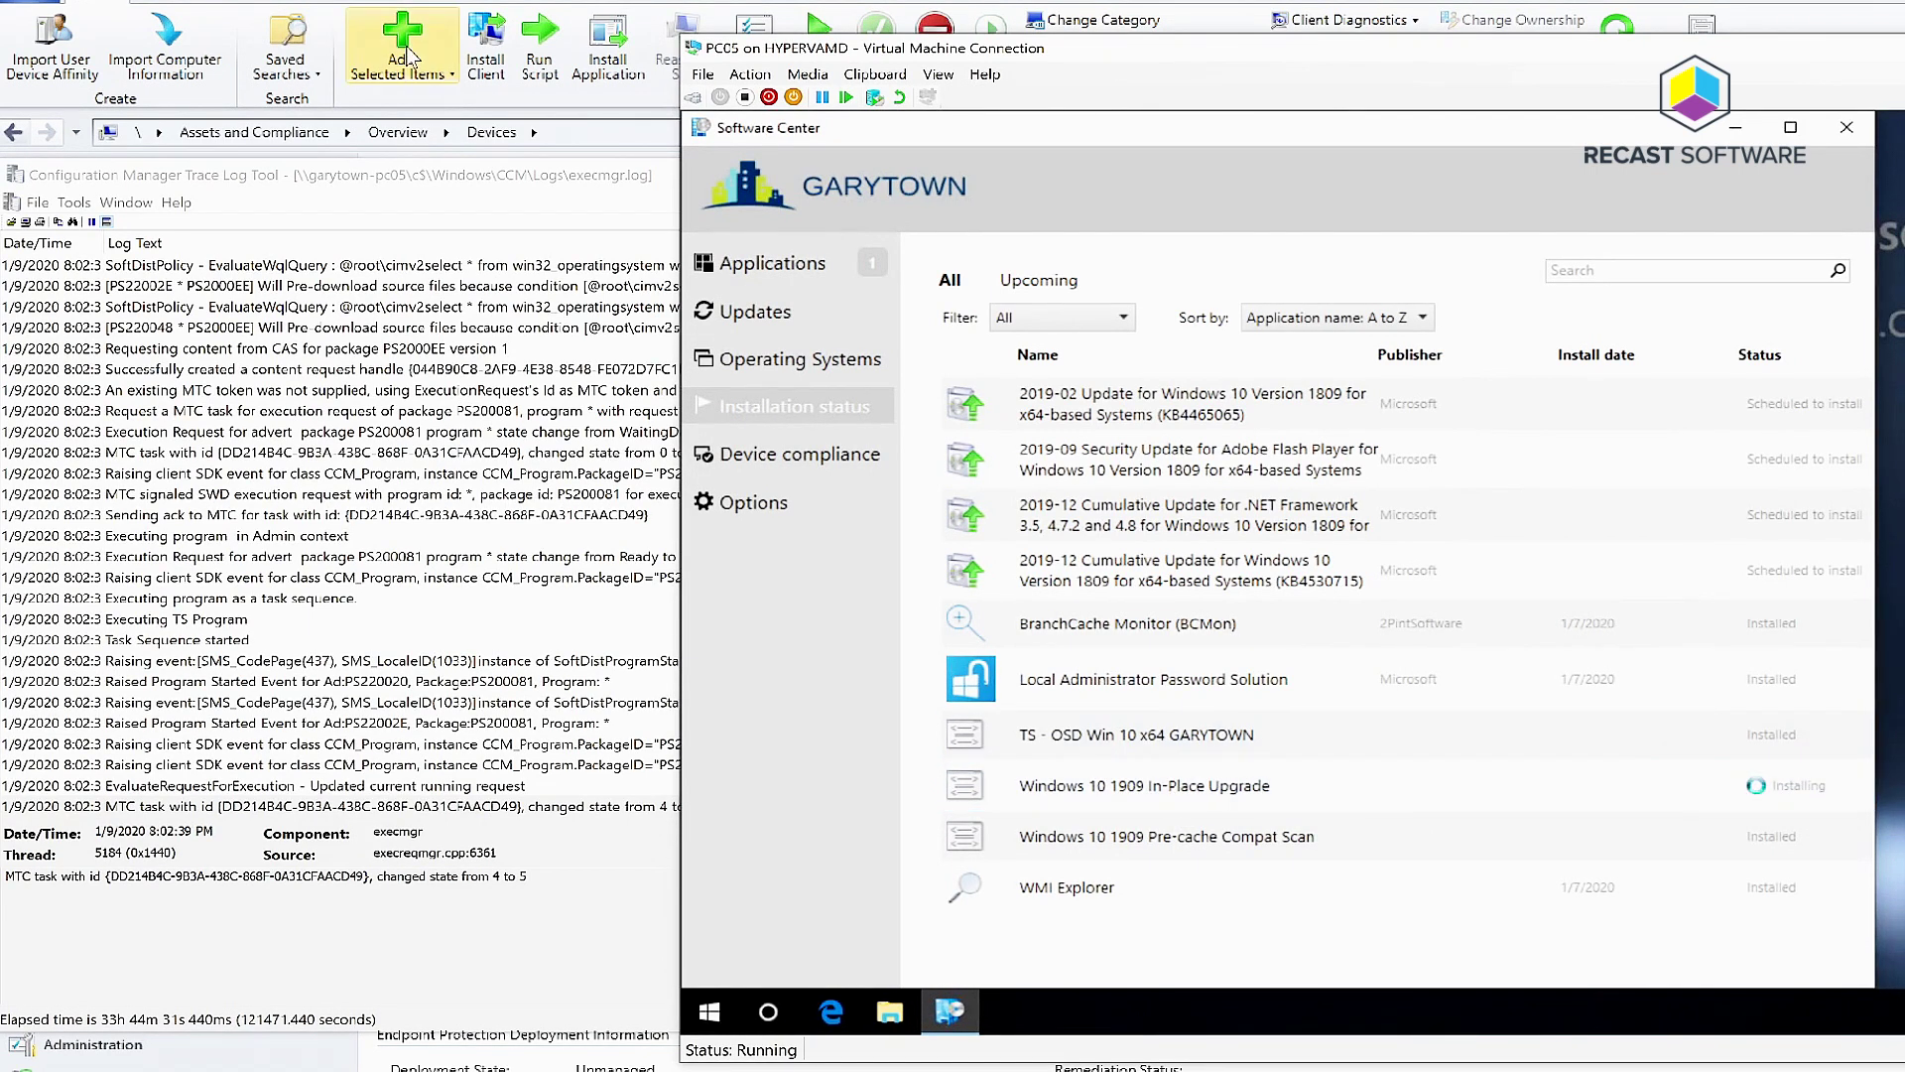
{"action": "left_click", "coordinate": [394, 5]}
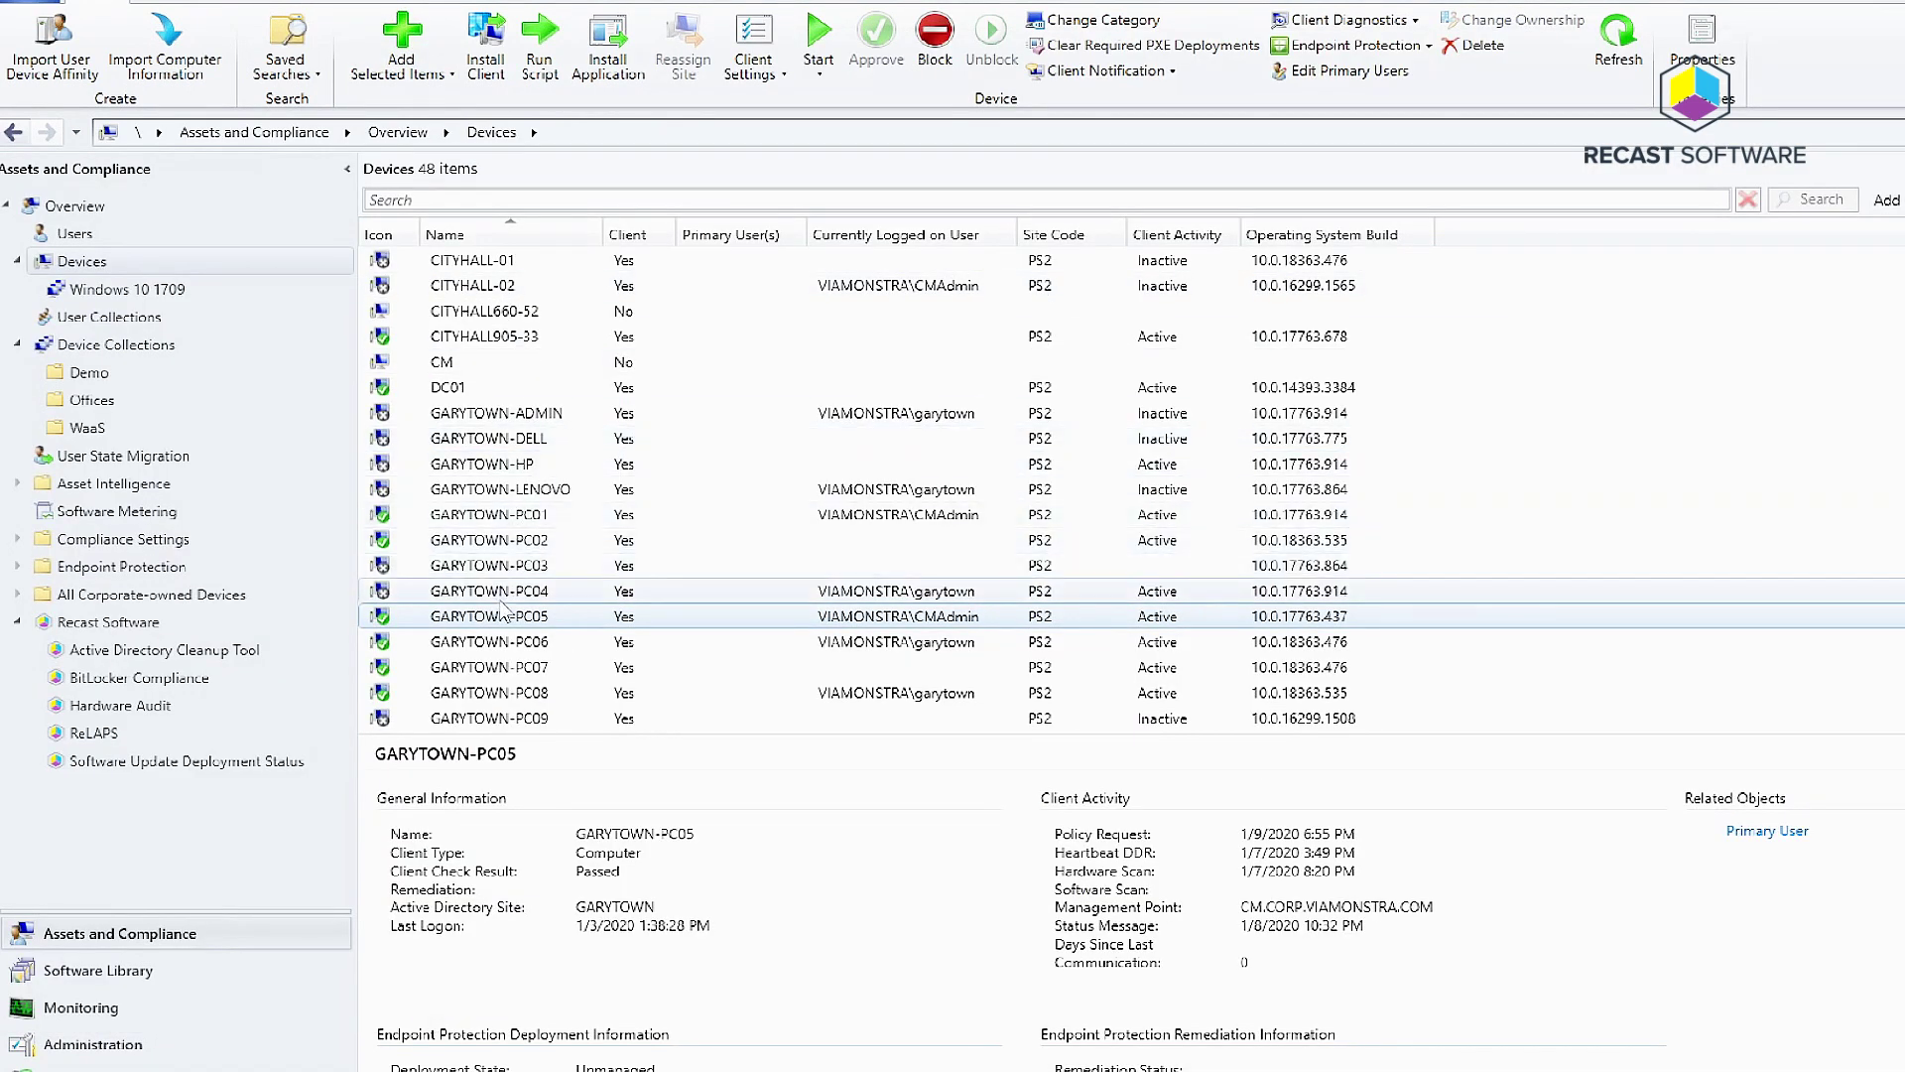
- Open Content Information for the WaaS-1809 Windows 10 1909 In-Place Upgrade task sequence
{"action": "left_click", "coordinate": [128, 972]}
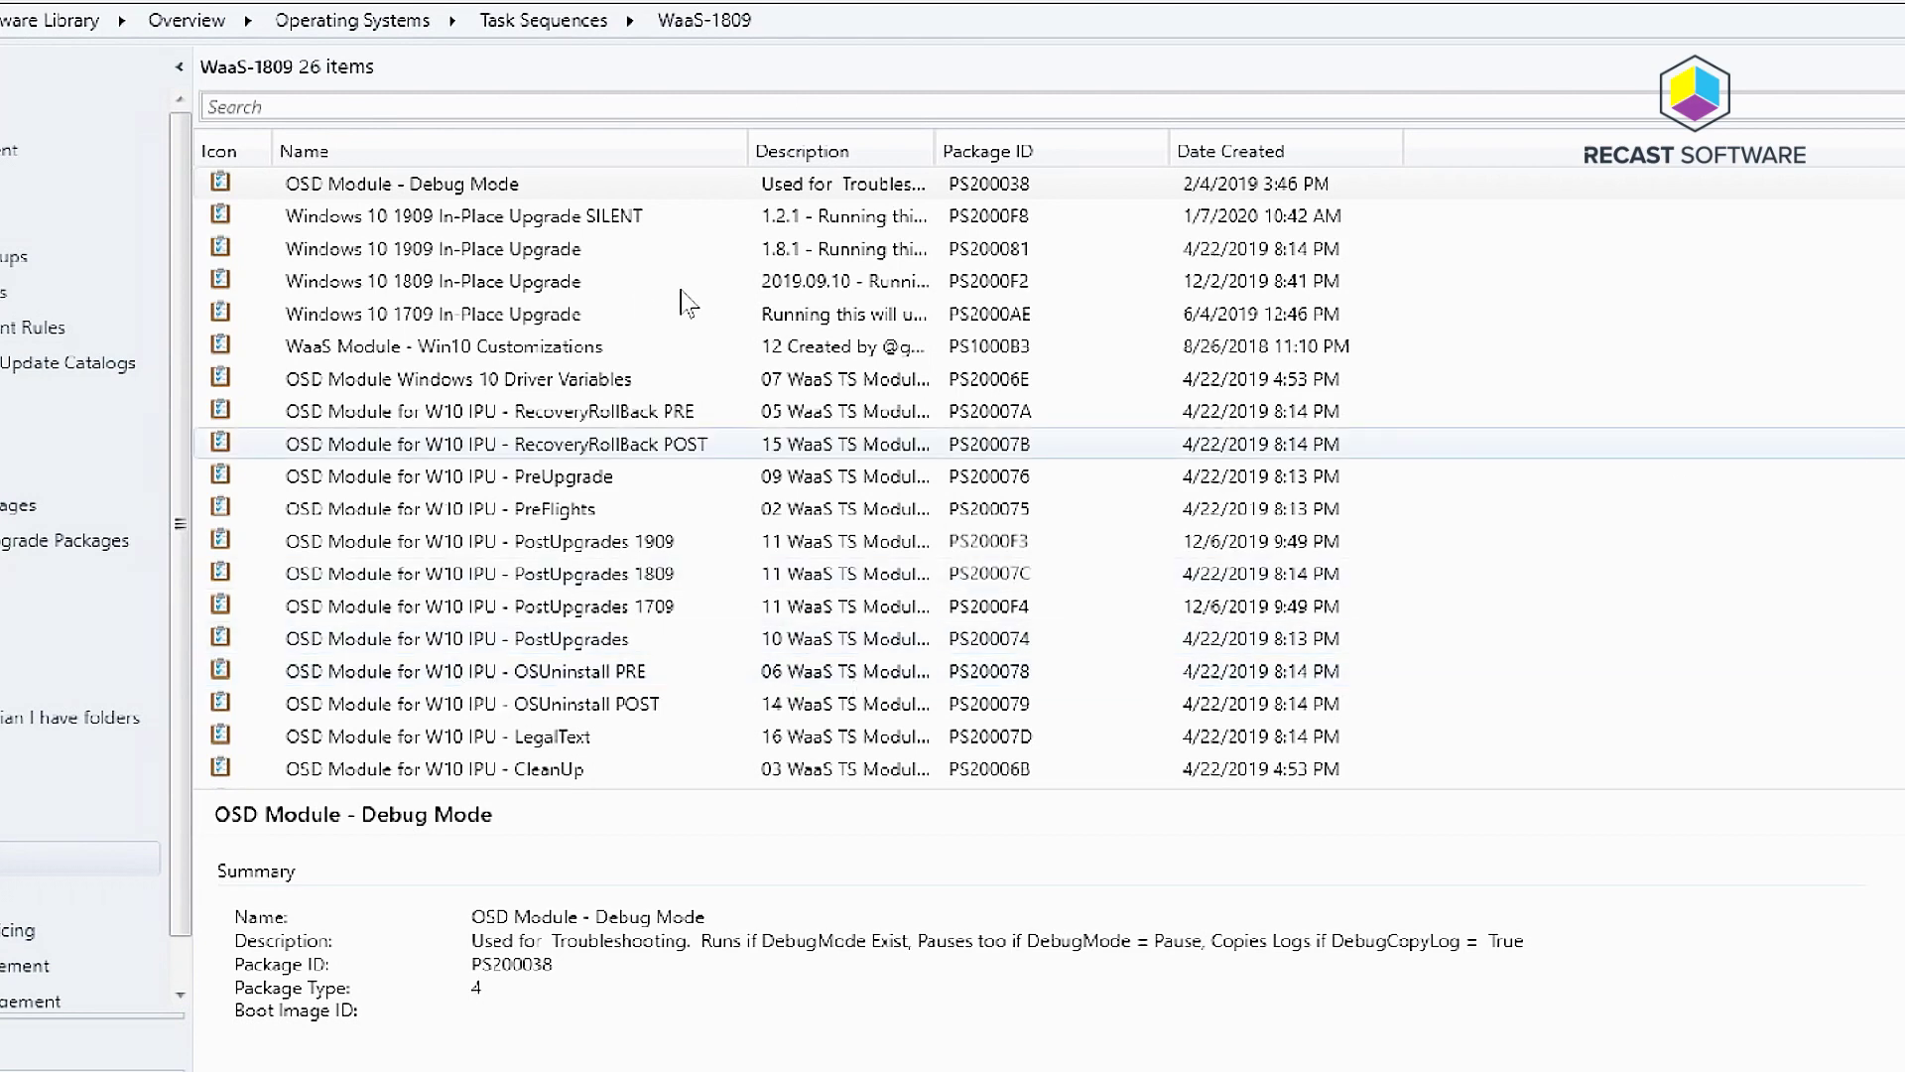
{"action": "left_click", "coordinate": [509, 253]}
{"action": "right_click", "coordinate": [510, 256]}
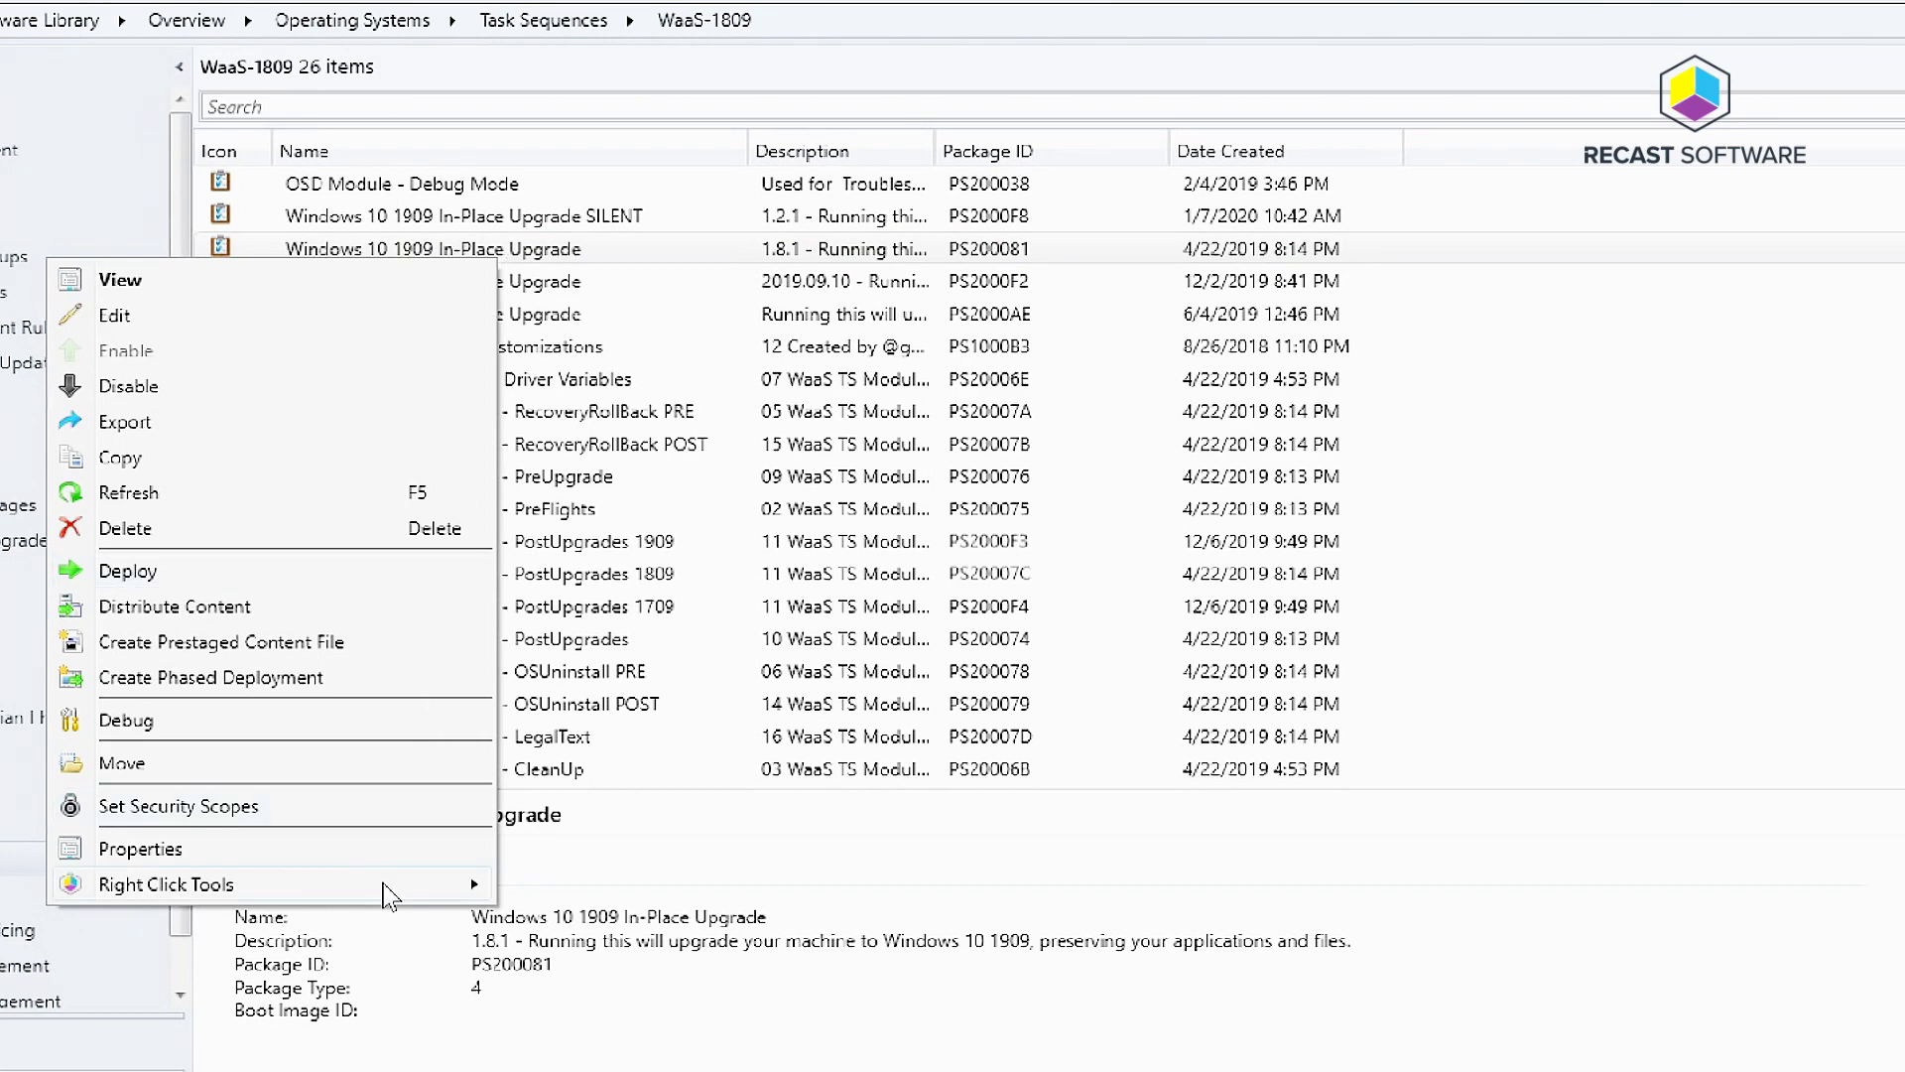
{"action": "mouse_move", "coordinate": [387, 895]}
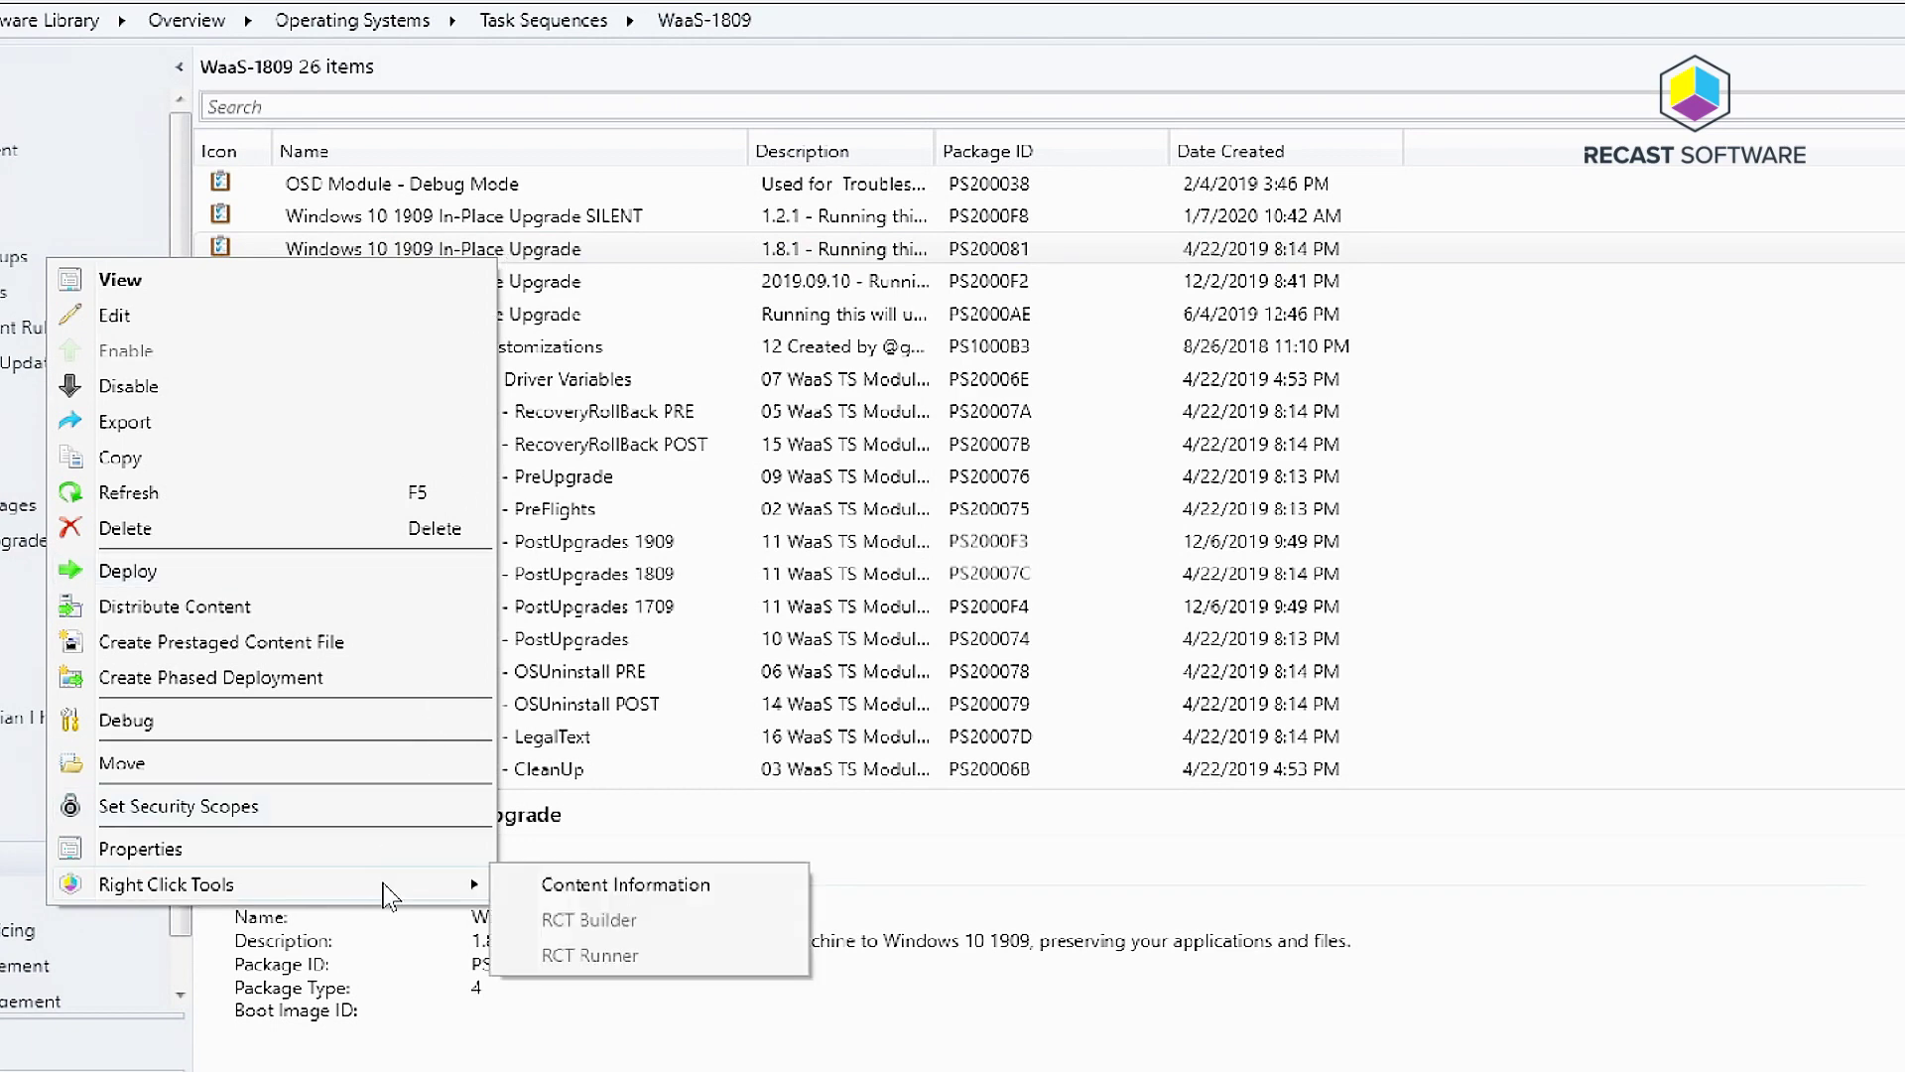
{"action": "left_click", "coordinate": [588, 887]}
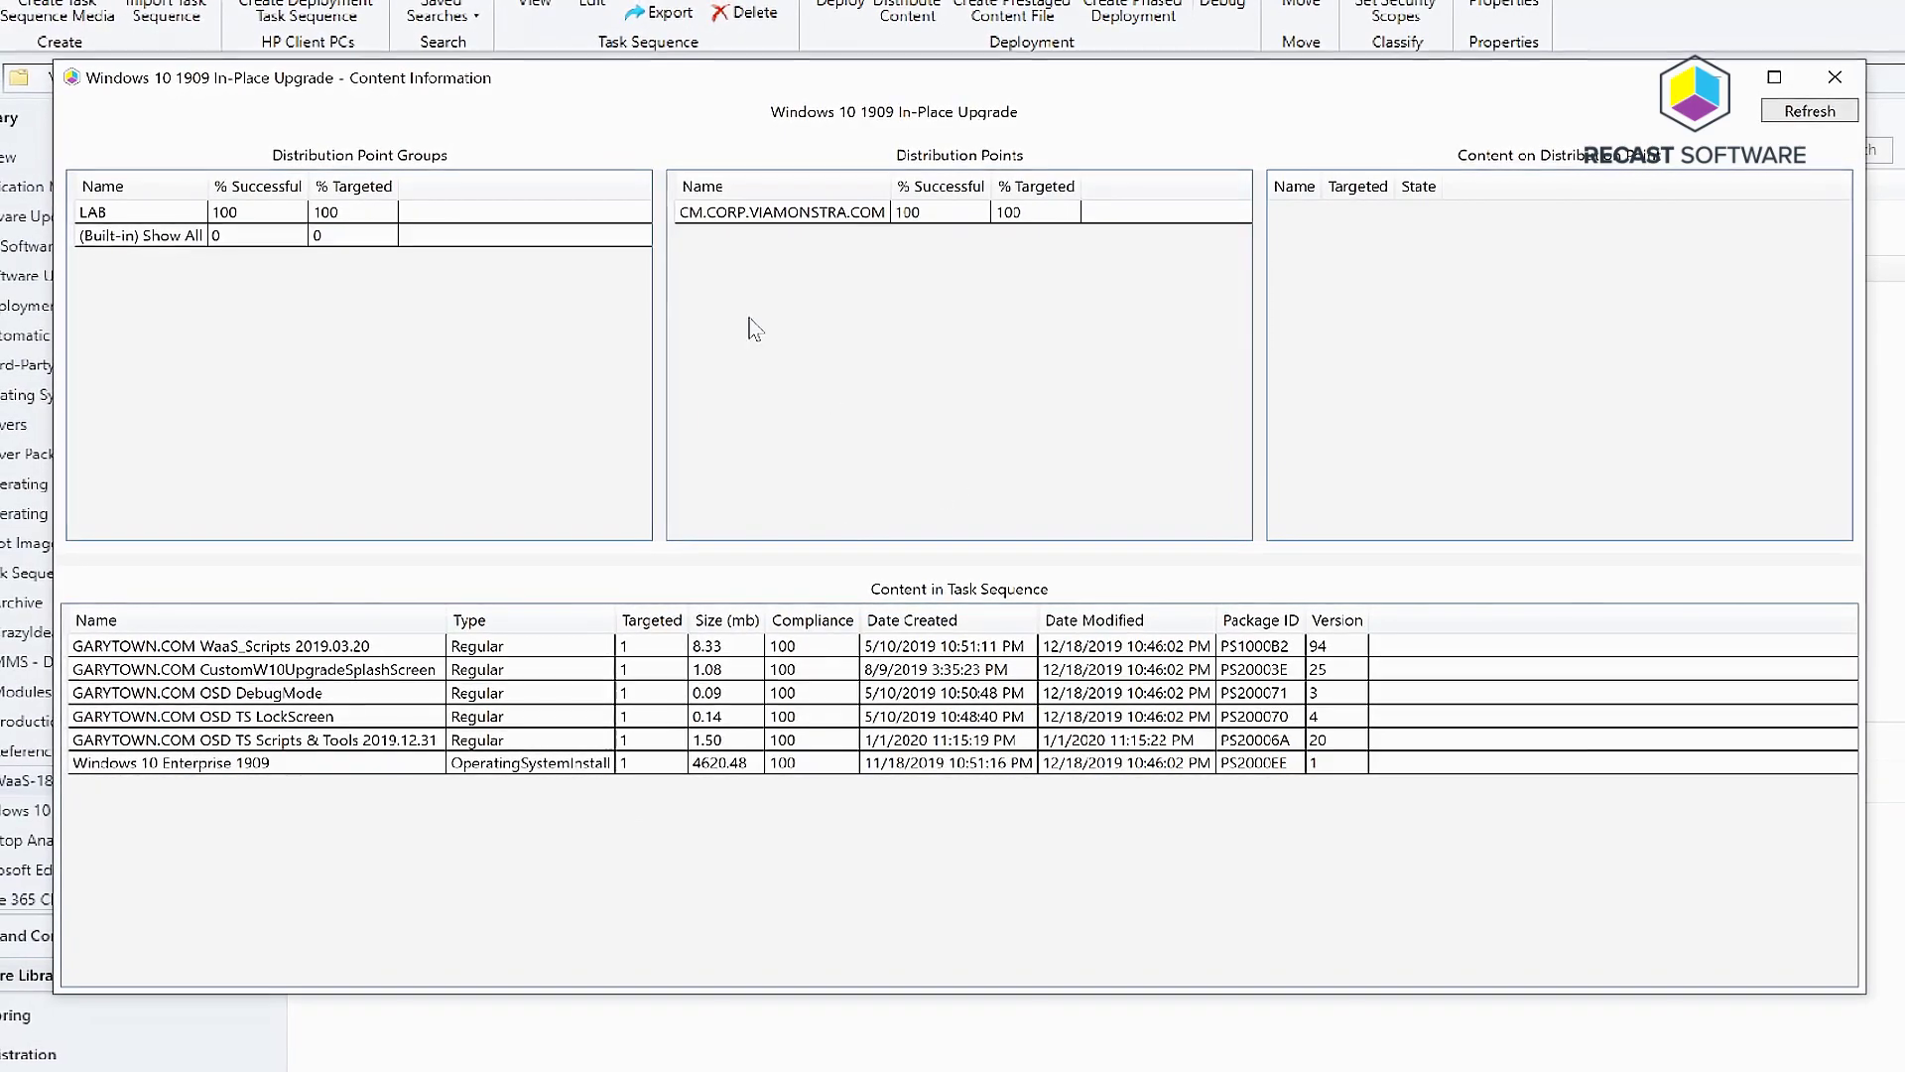
- Check content status for the LAB group and CM.CORP.VIAMONSTRA.COM, then close the report
{"action": "left_click", "coordinate": [158, 213]}
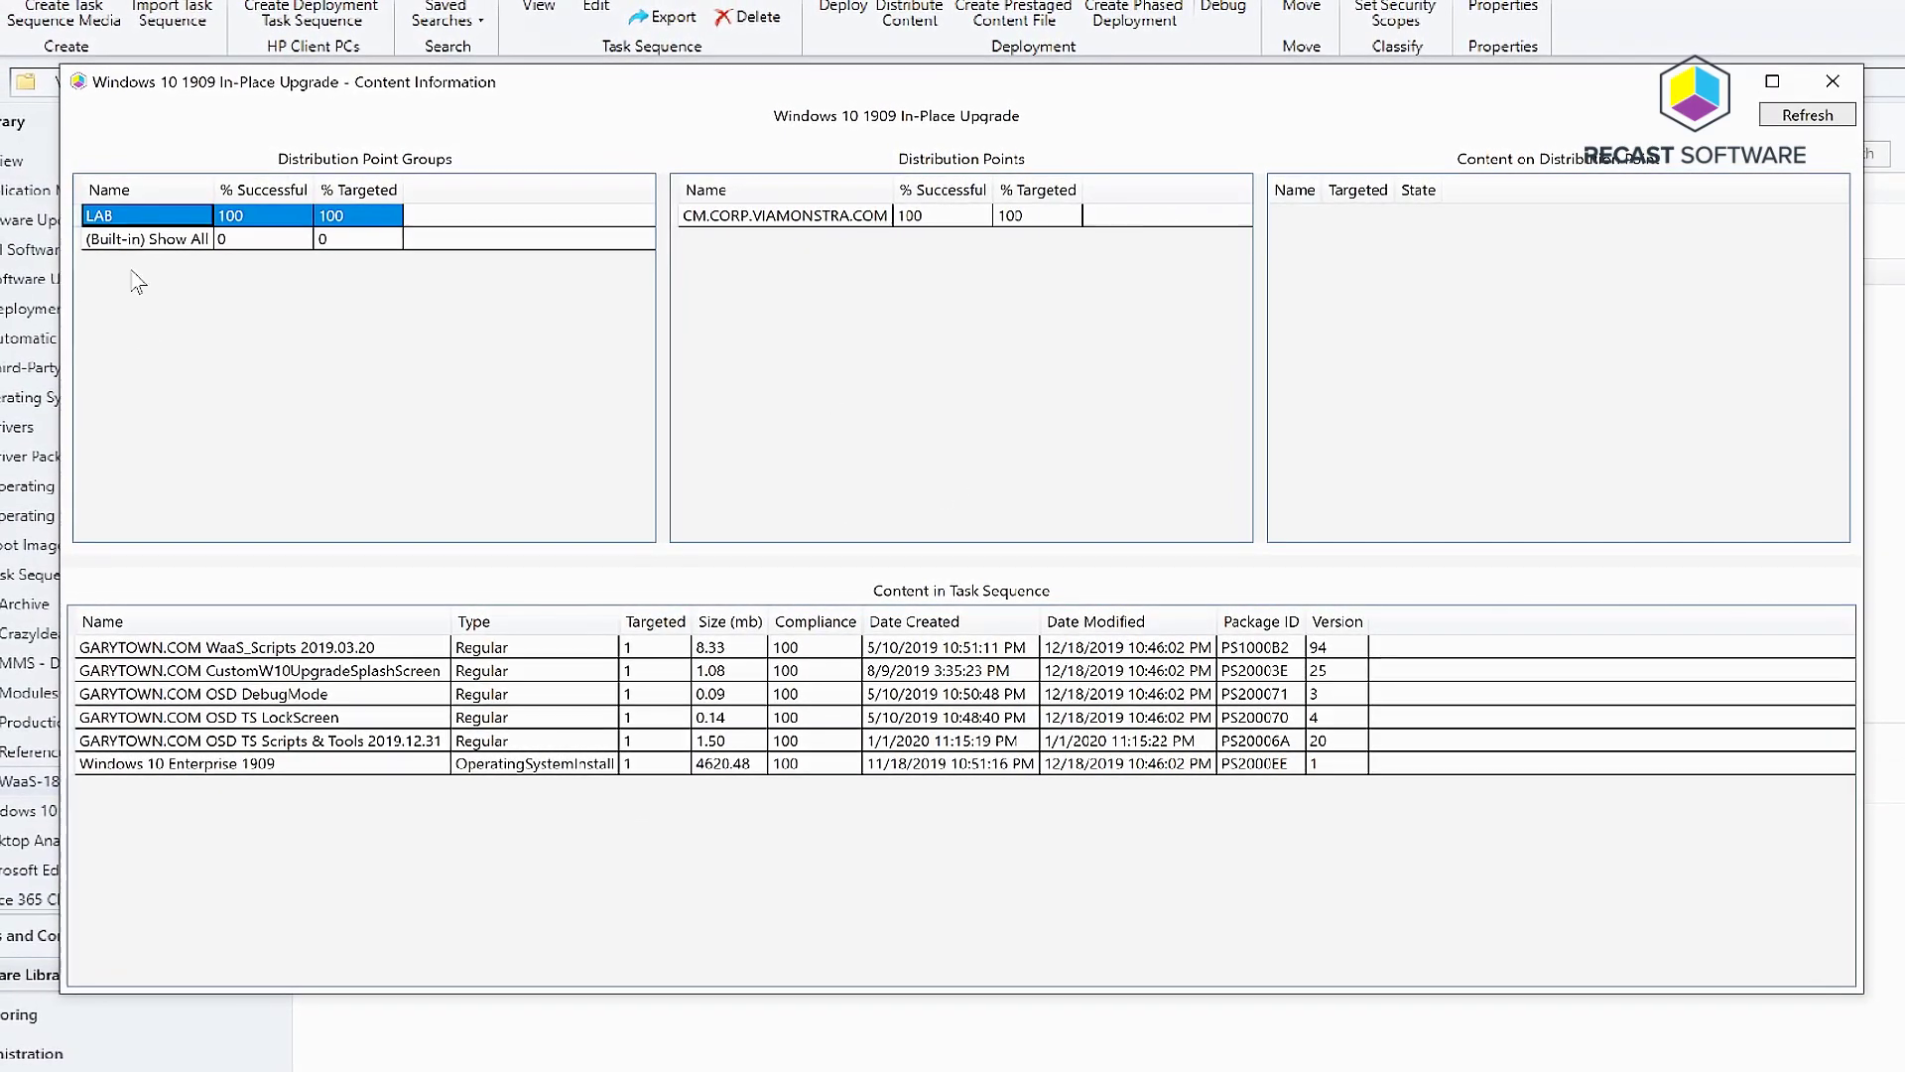
{"action": "left_click", "coordinate": [809, 223]}
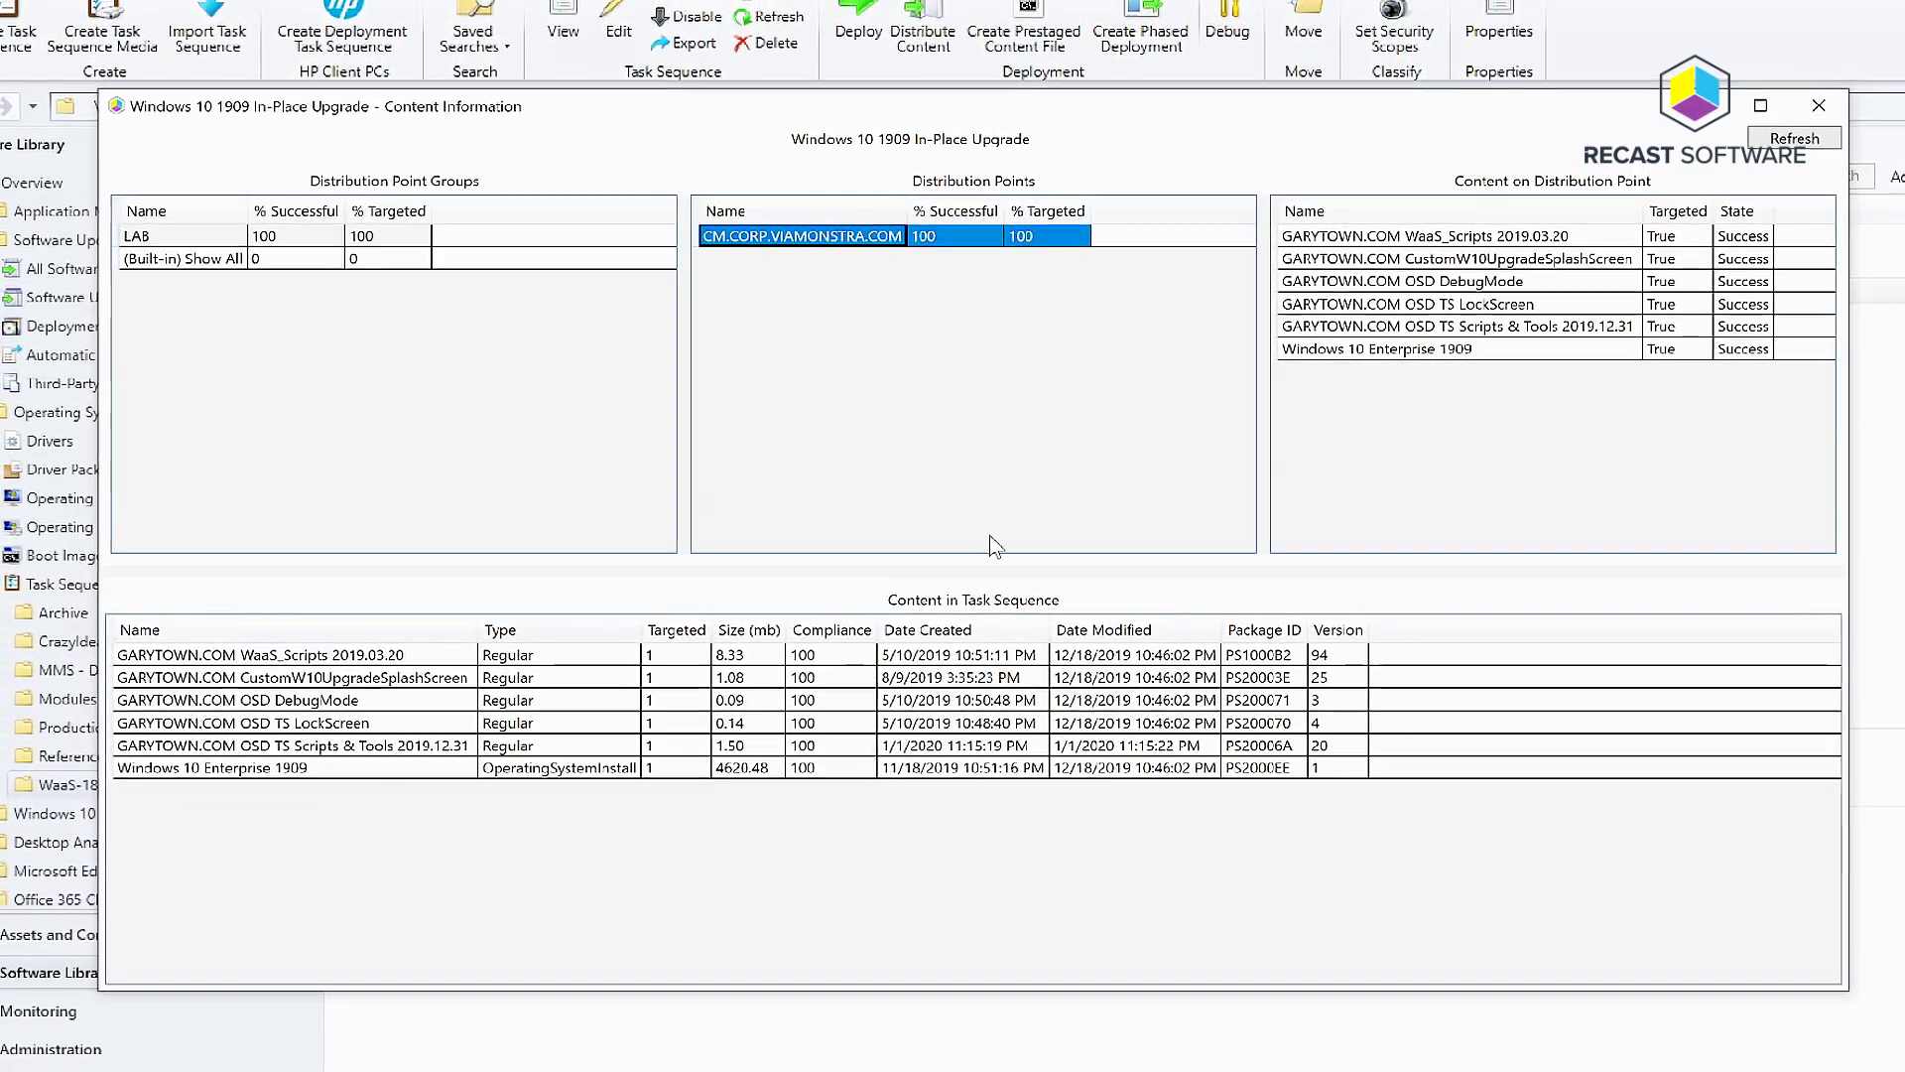
{"action": "left_click", "coordinate": [1818, 107]}
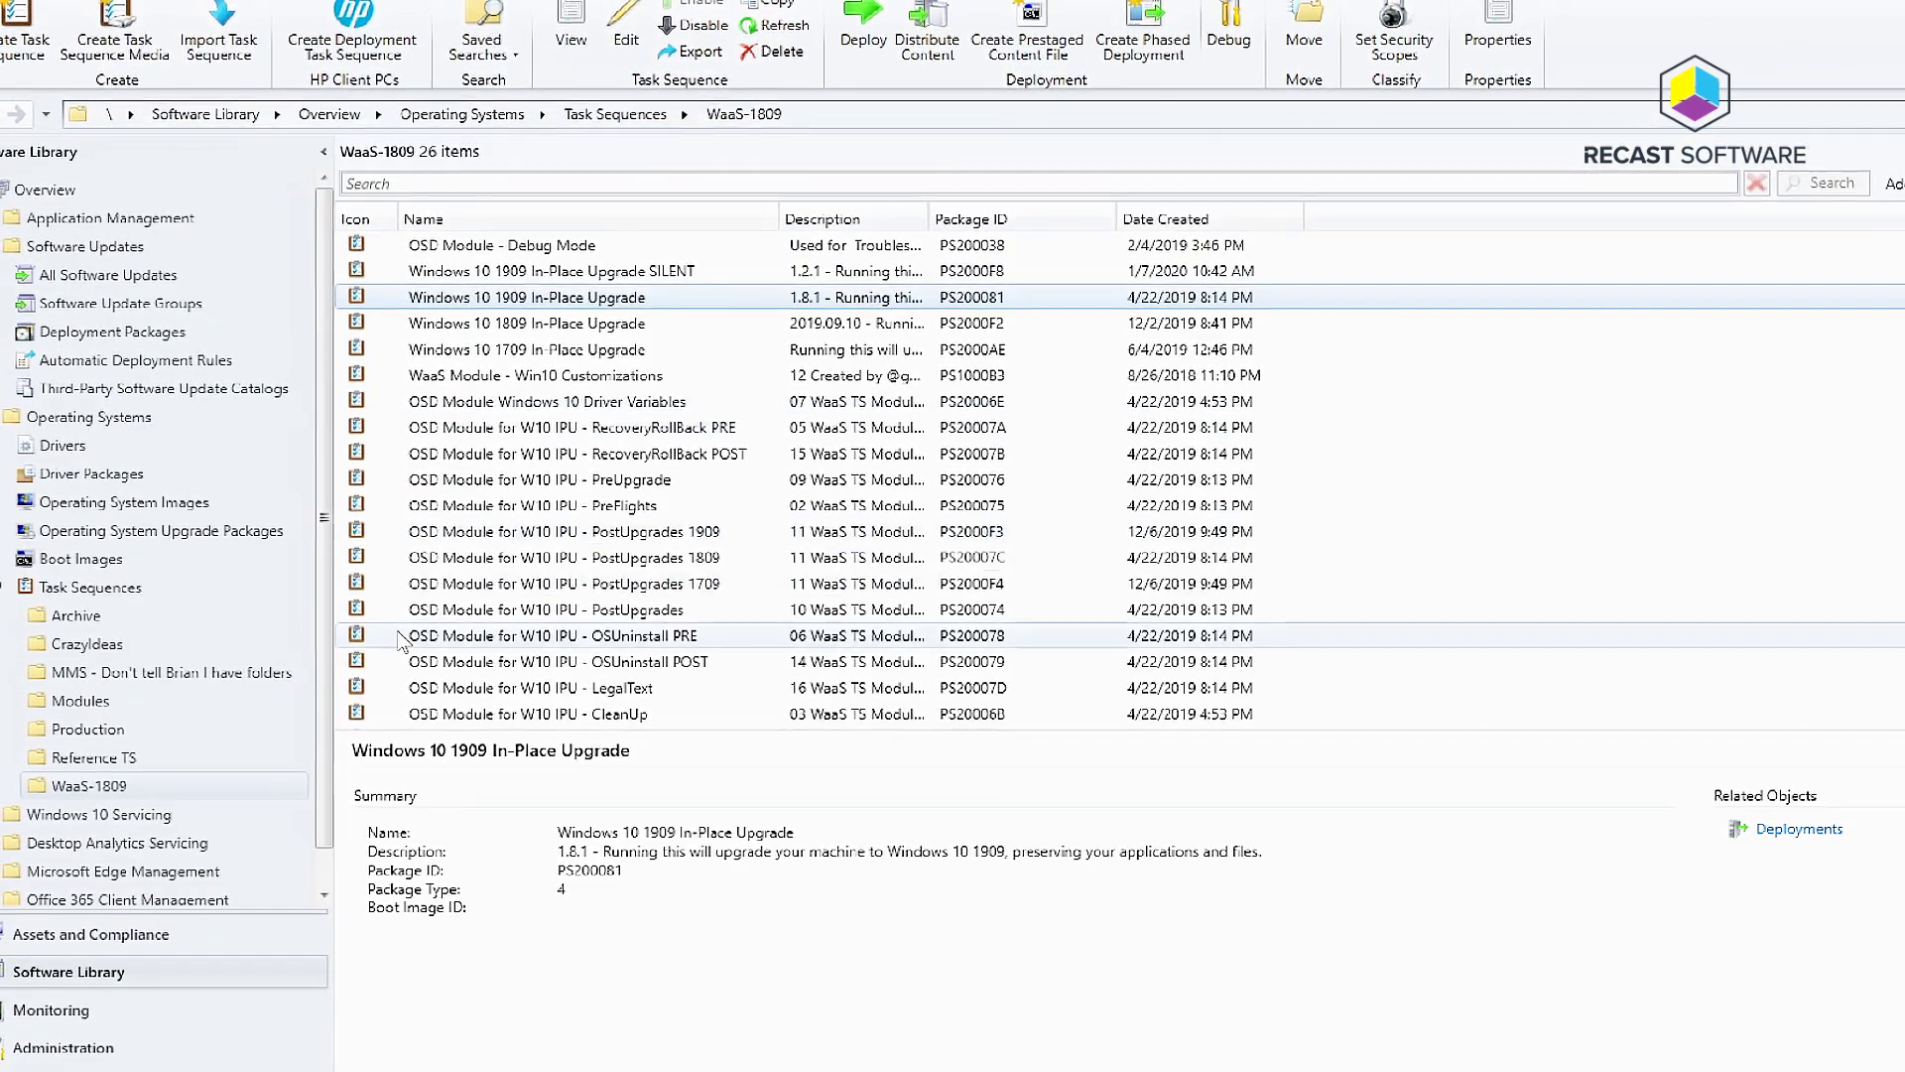
{"action": "left_click_drag", "start_coordinate": [325, 677], "coordinate": [318, 715]}
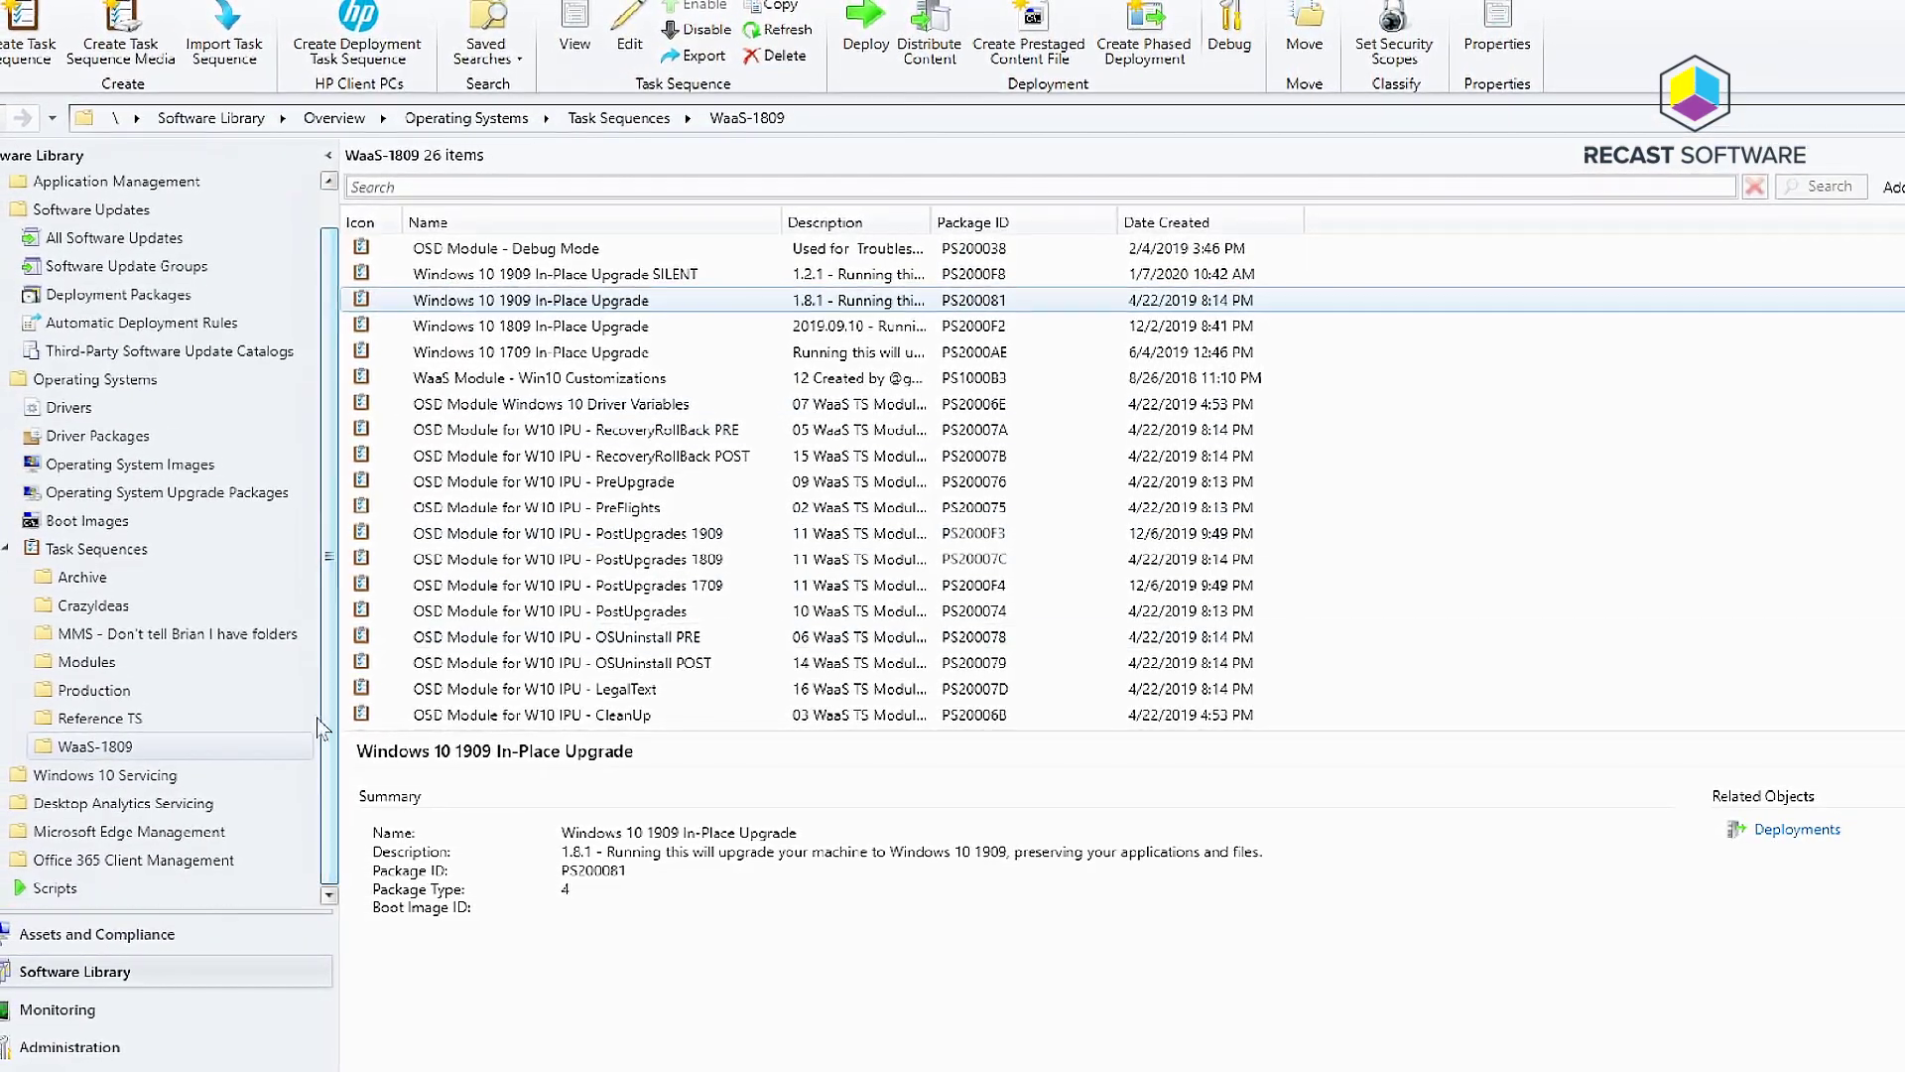
- Open the Hardware Audit dashboard, choose a collection, and list the Dell machines by manufacturer
{"action": "left_click", "coordinate": [119, 935]}
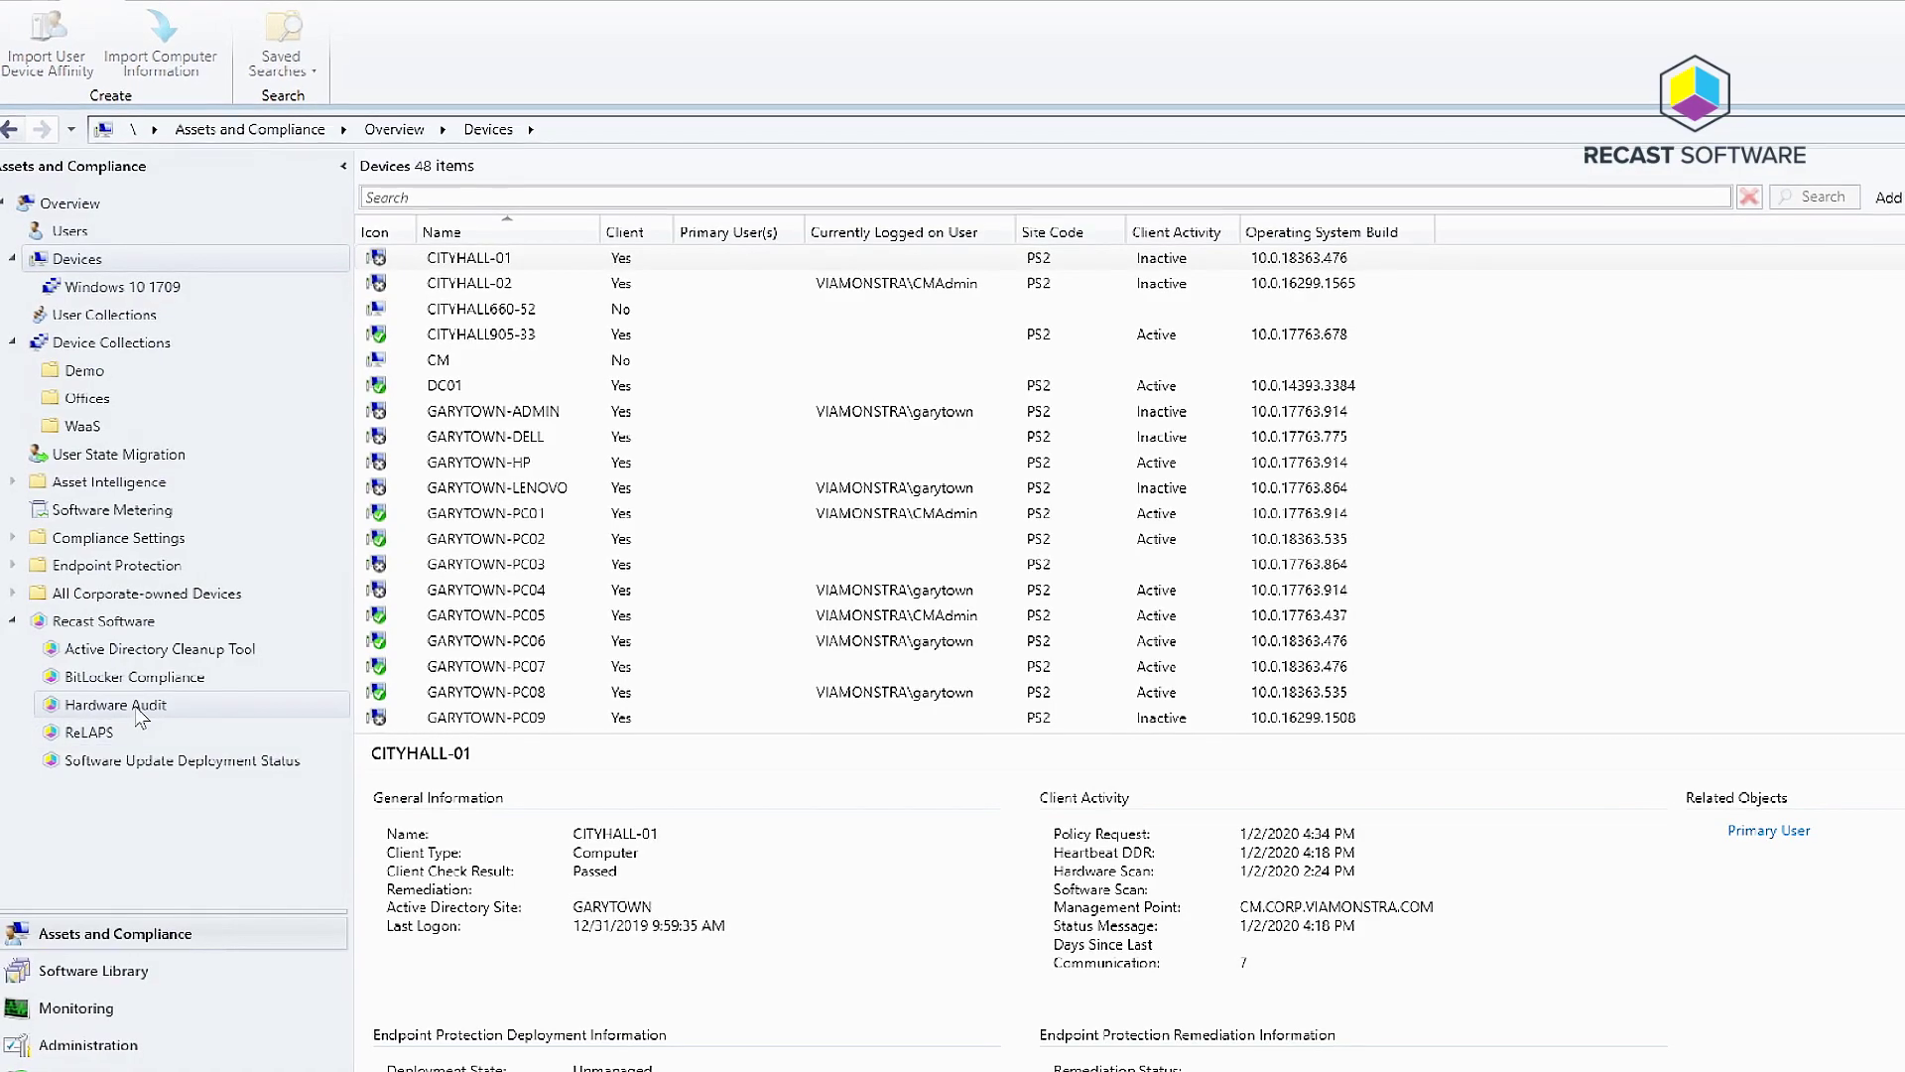
{"action": "left_click", "coordinate": [139, 708]}
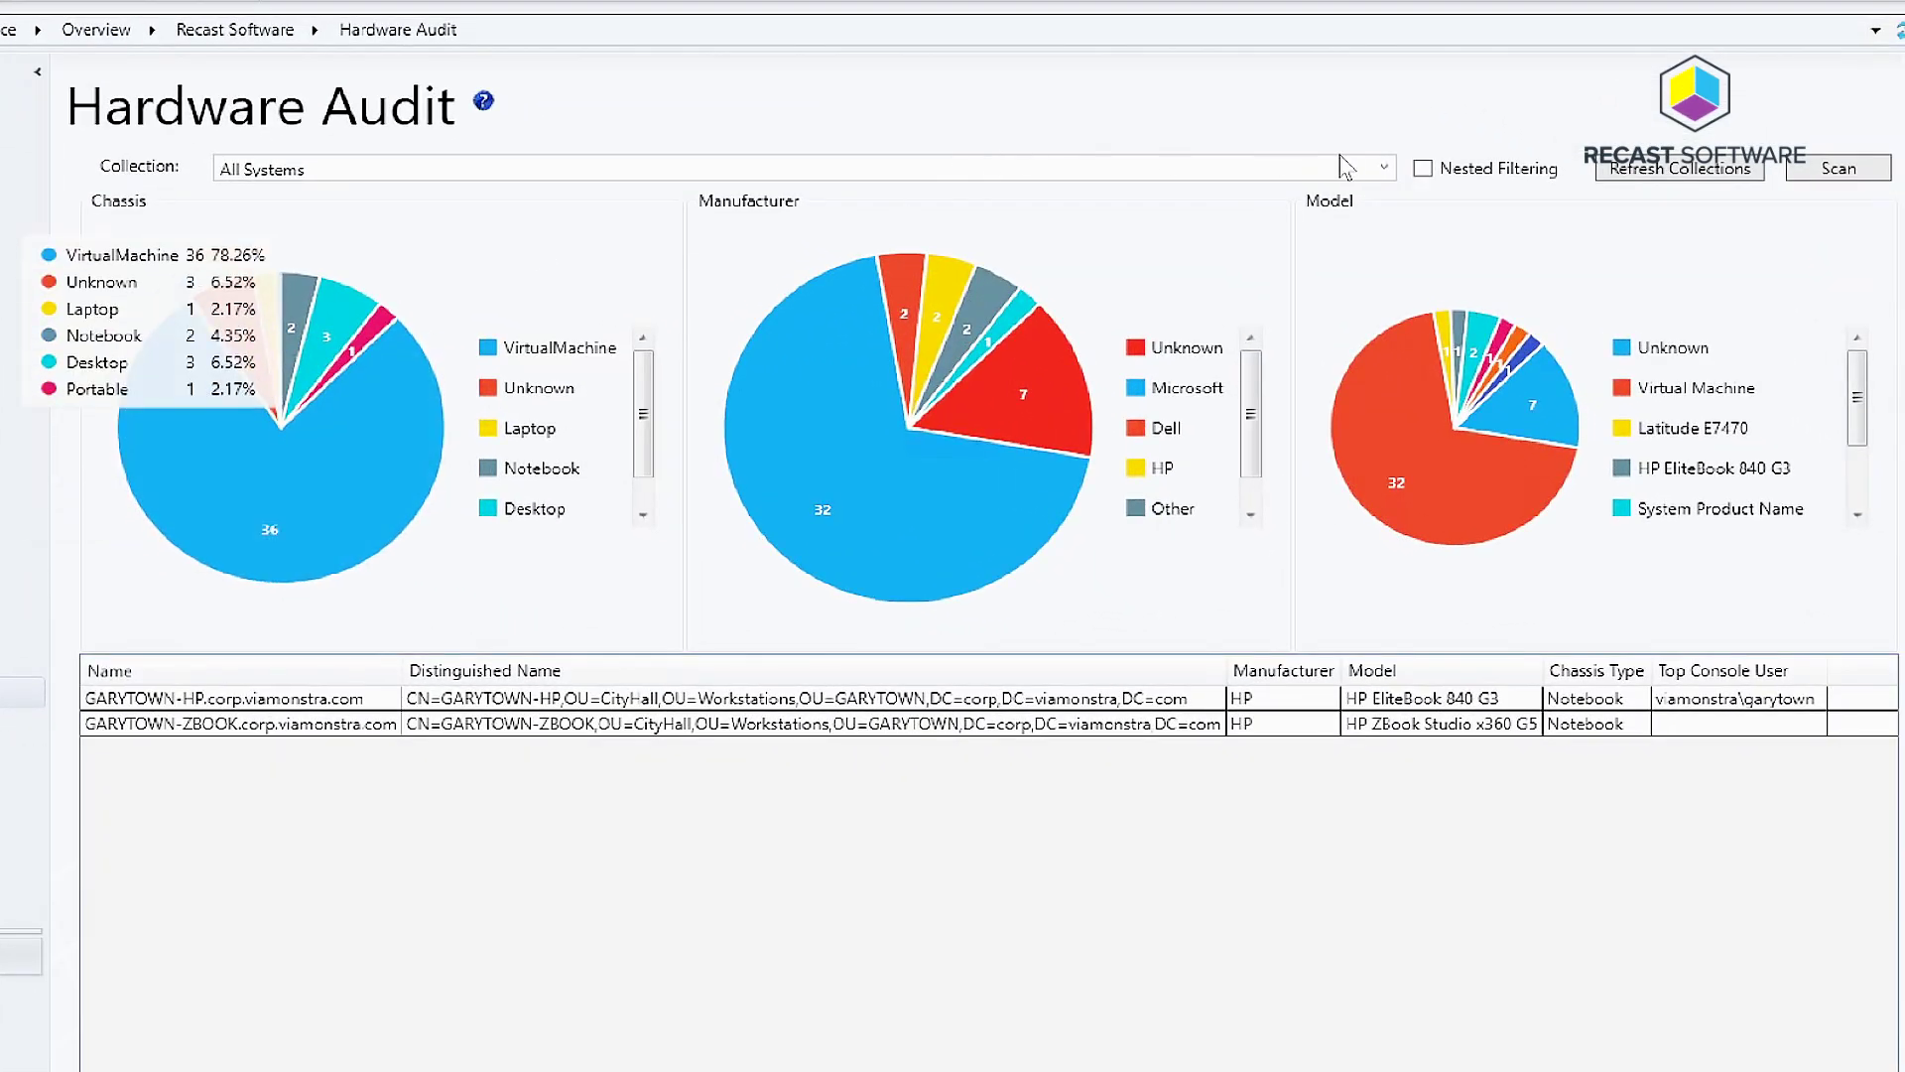
{"action": "left_click", "coordinate": [1379, 168]}
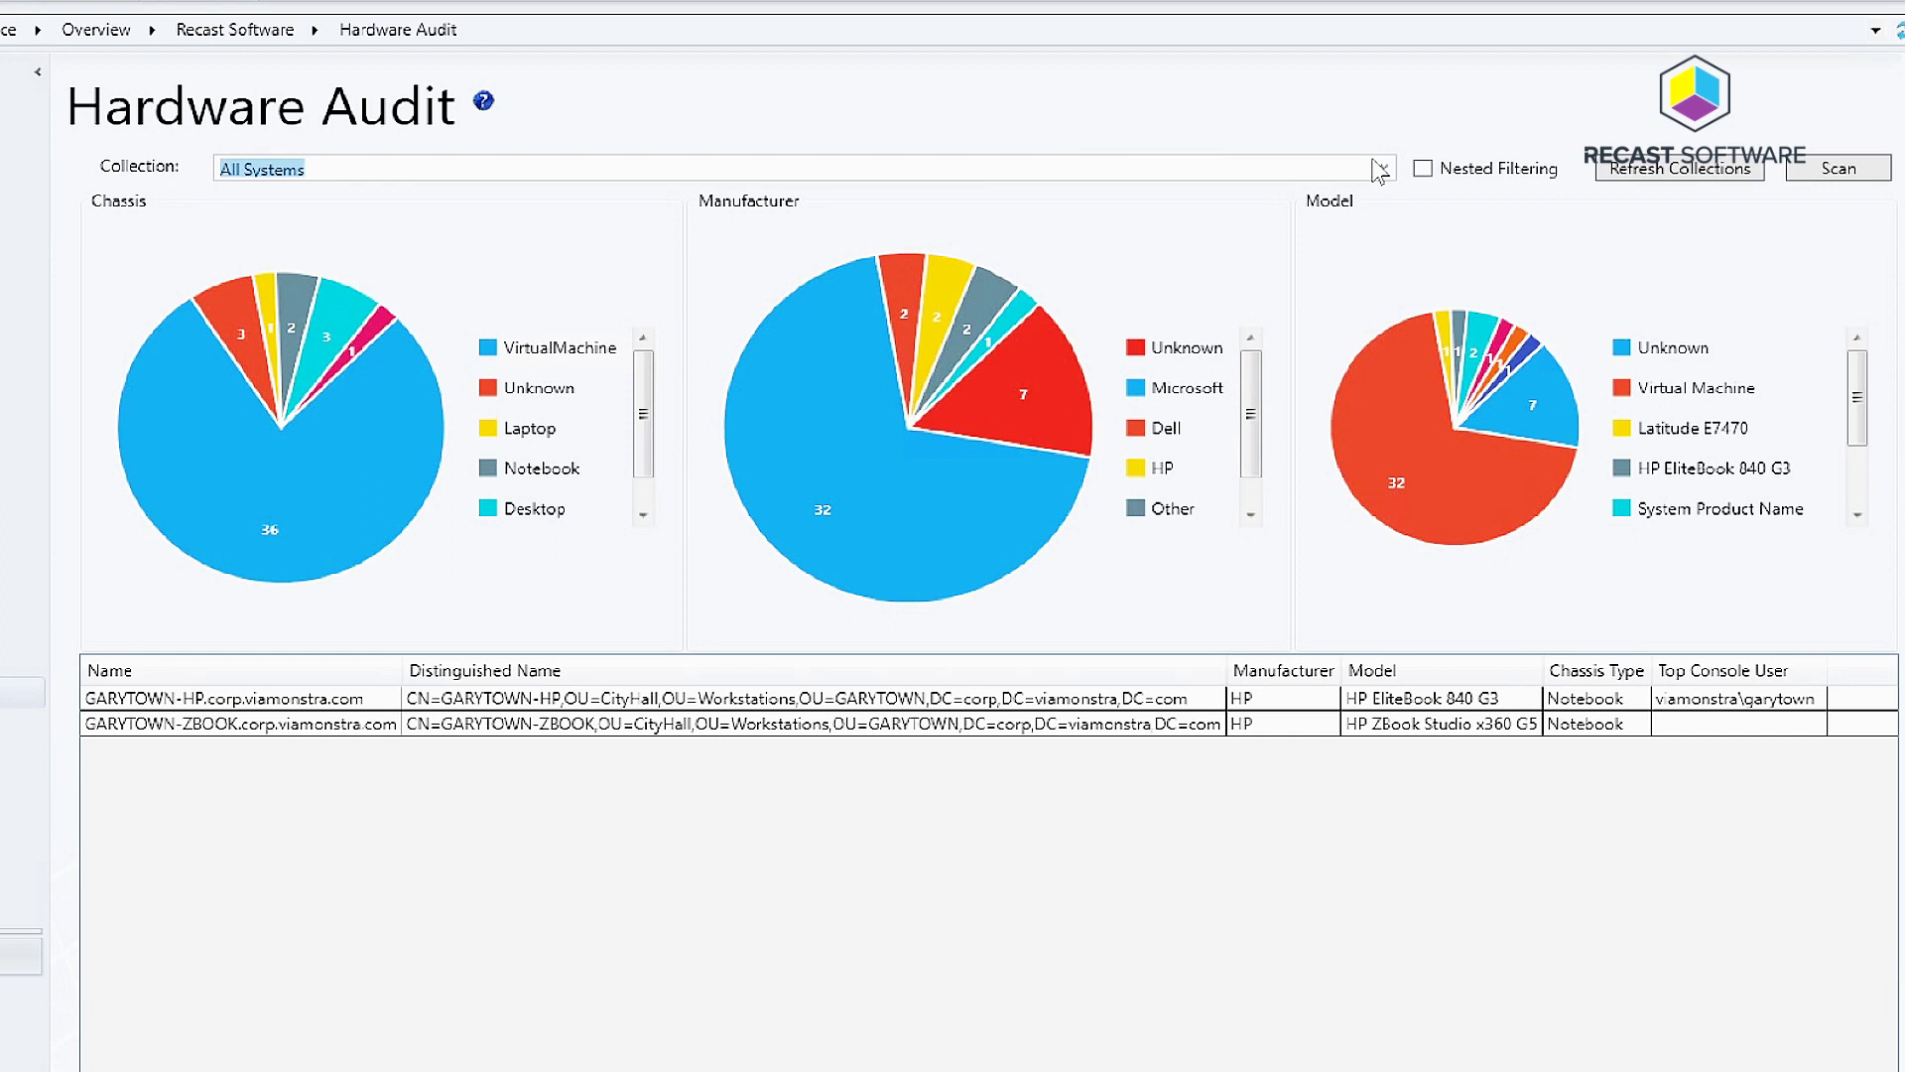
{"action": "left_click", "coordinate": [1166, 474]}
{"action": "left_click", "coordinate": [1166, 434]}
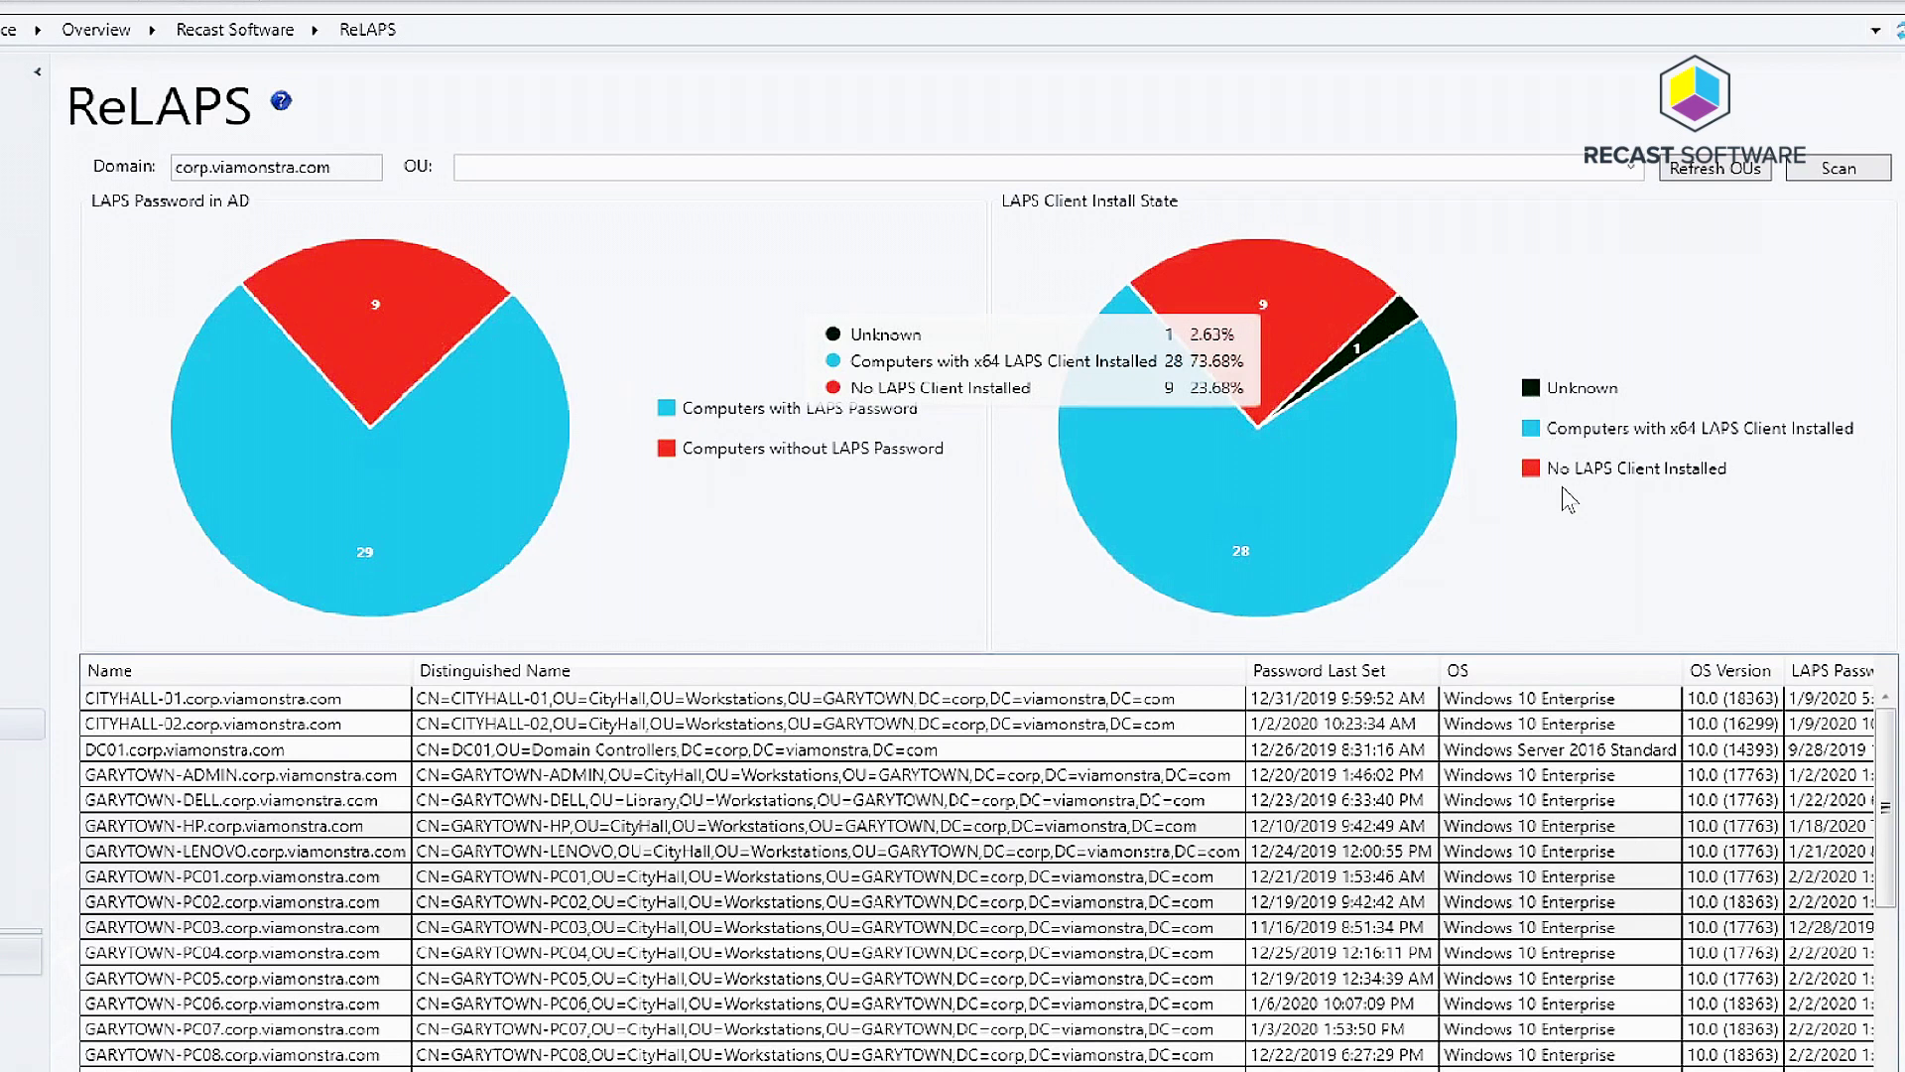
- Select GARYTOWN-PC01 through GARYTOWN-PC05 in the ReLAPS list and bring up their actions
{"action": "left_click", "coordinate": [301, 877]}
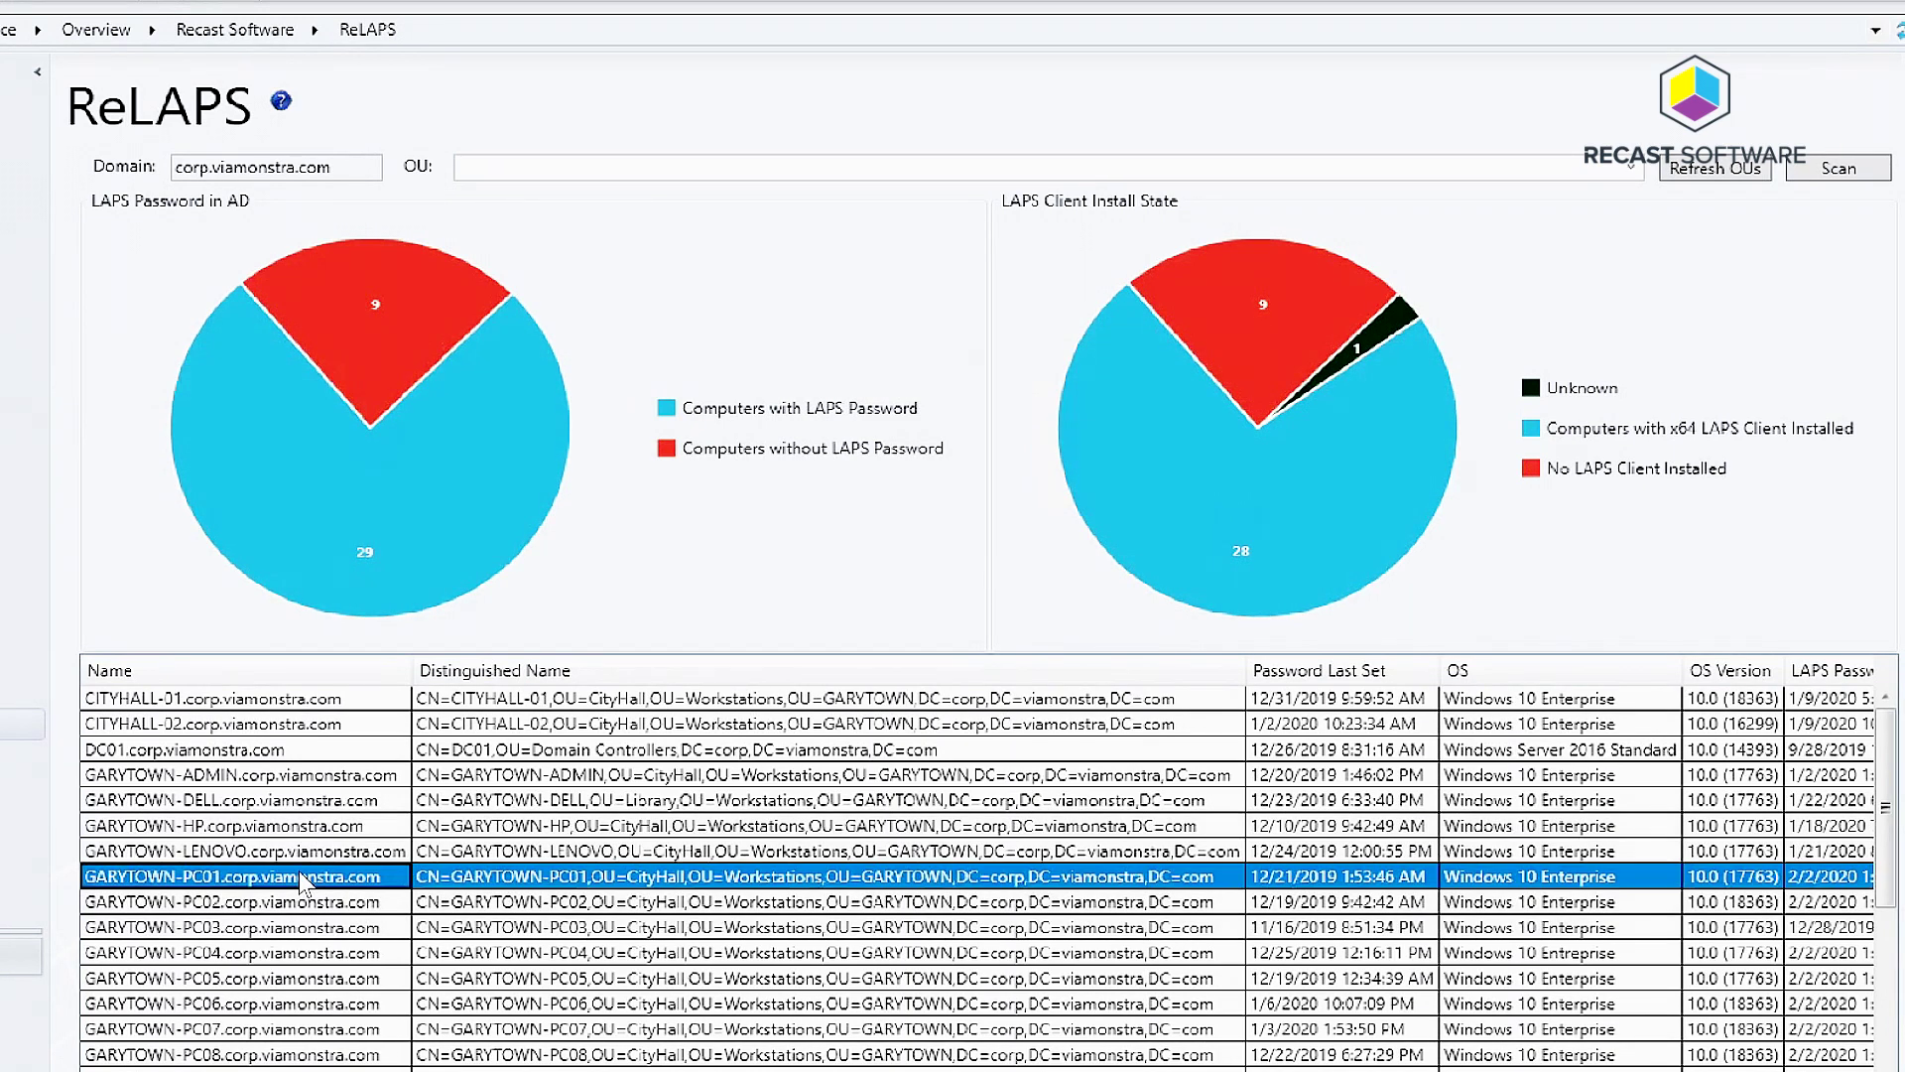
{"action": "left_click", "coordinate": [275, 979], "text": "shift"}
{"action": "right_click", "coordinate": [275, 979]}
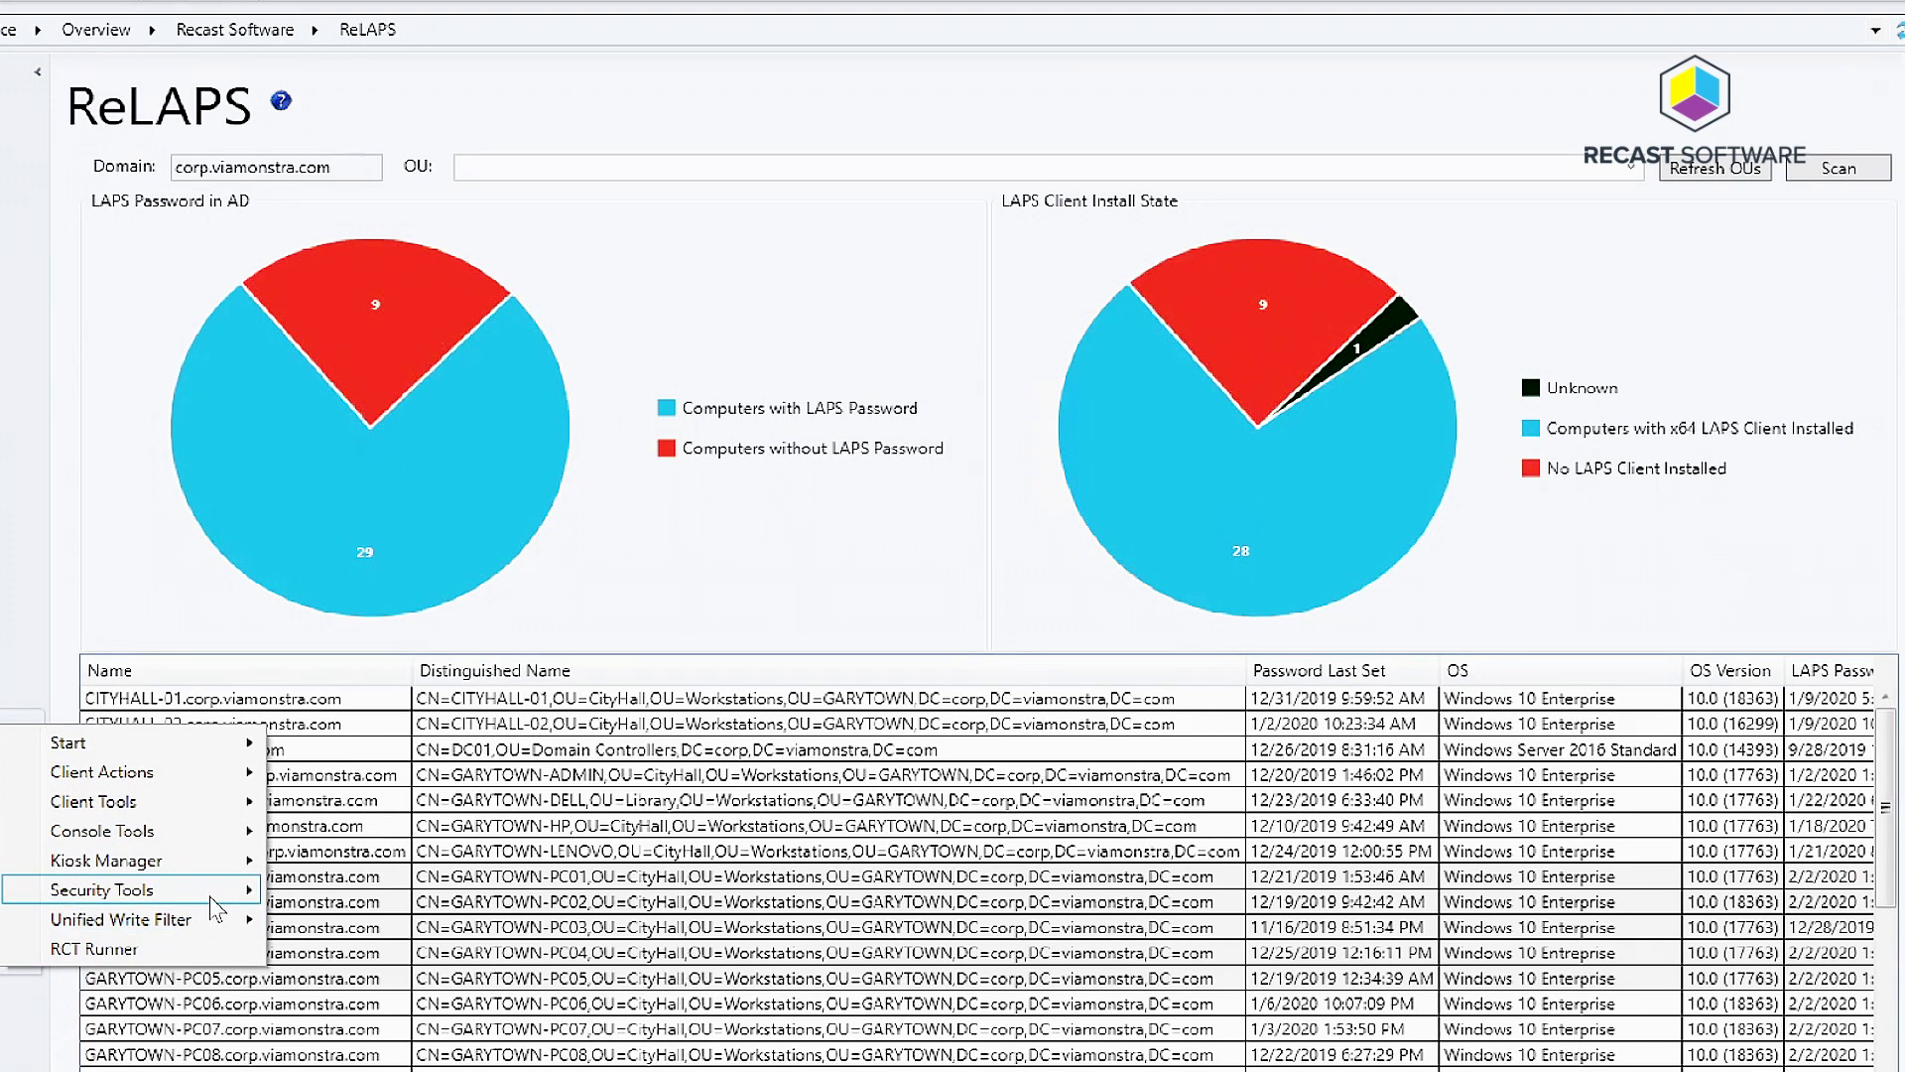
- Set the five computers' LAPS password expiration to January 16, 2020, and close the results
{"action": "key", "text": "Escape"}
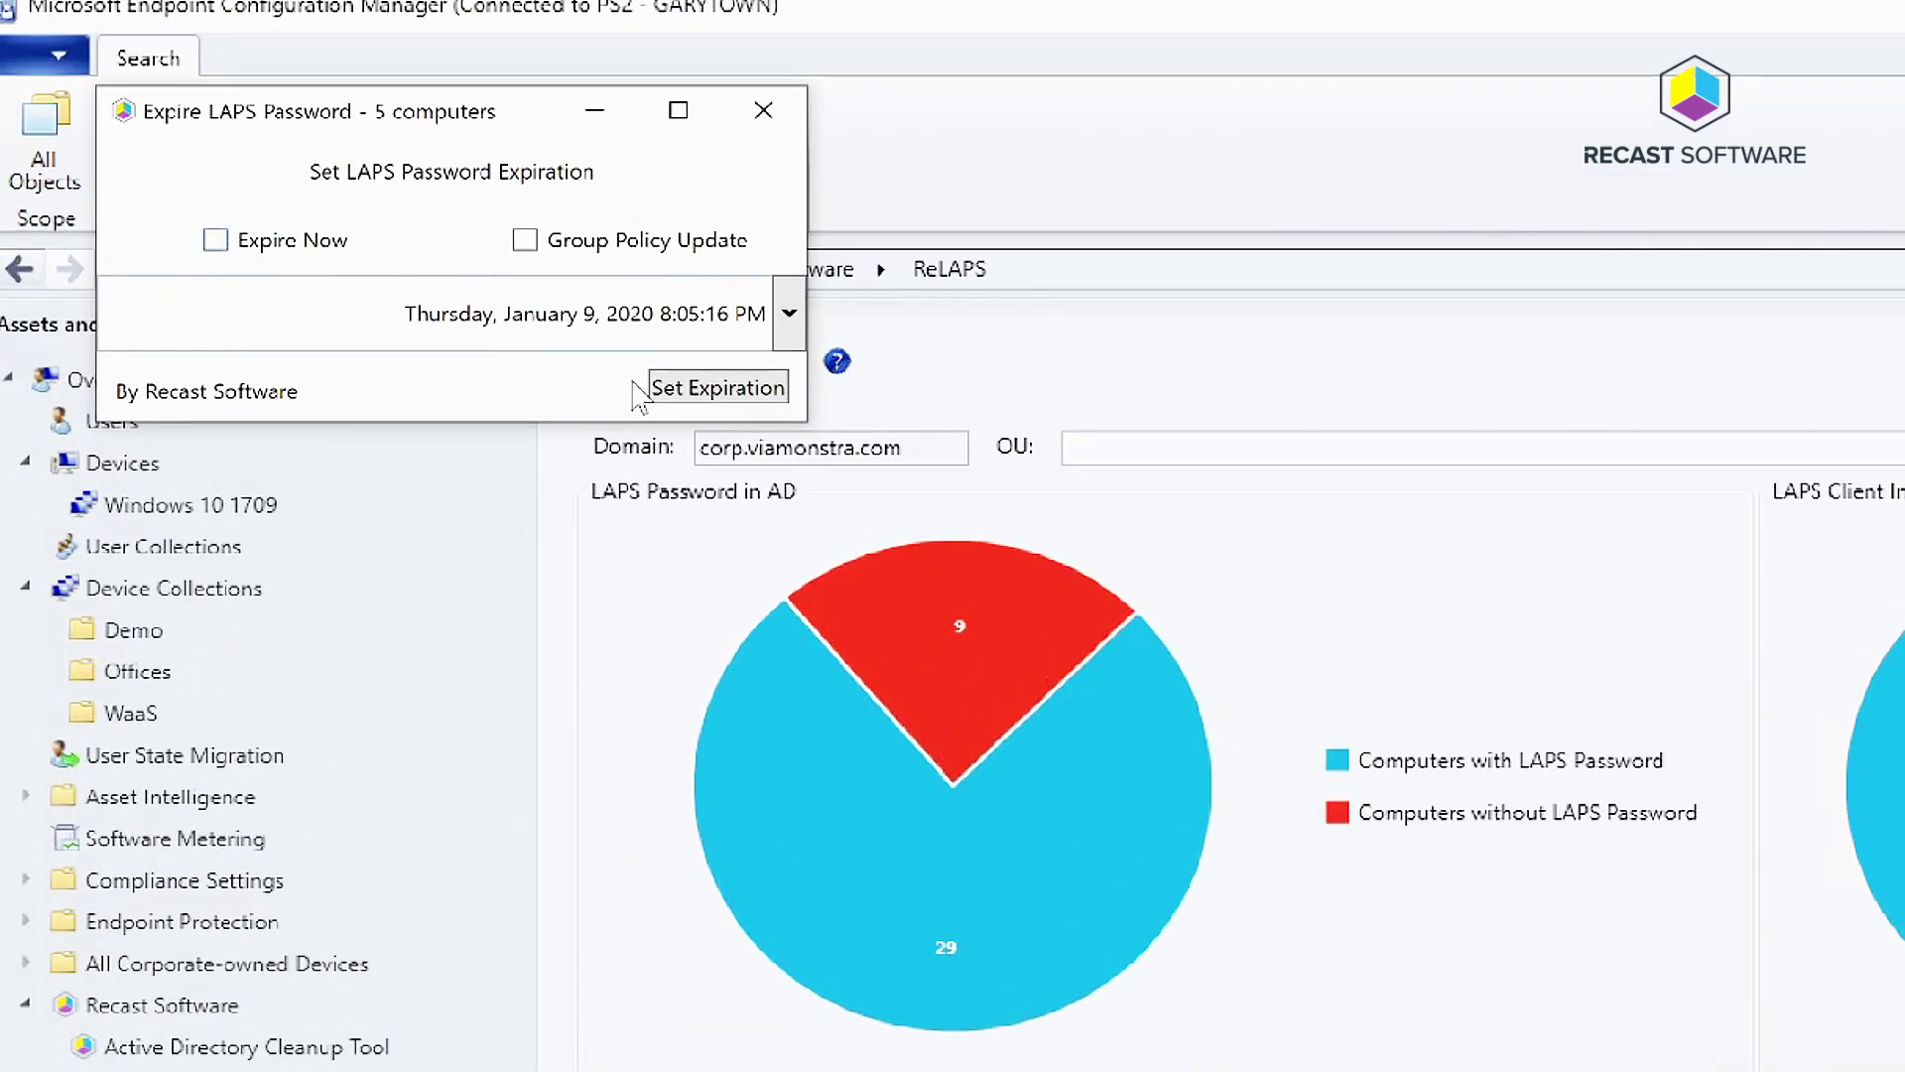
{"action": "left_click", "coordinate": [790, 313]}
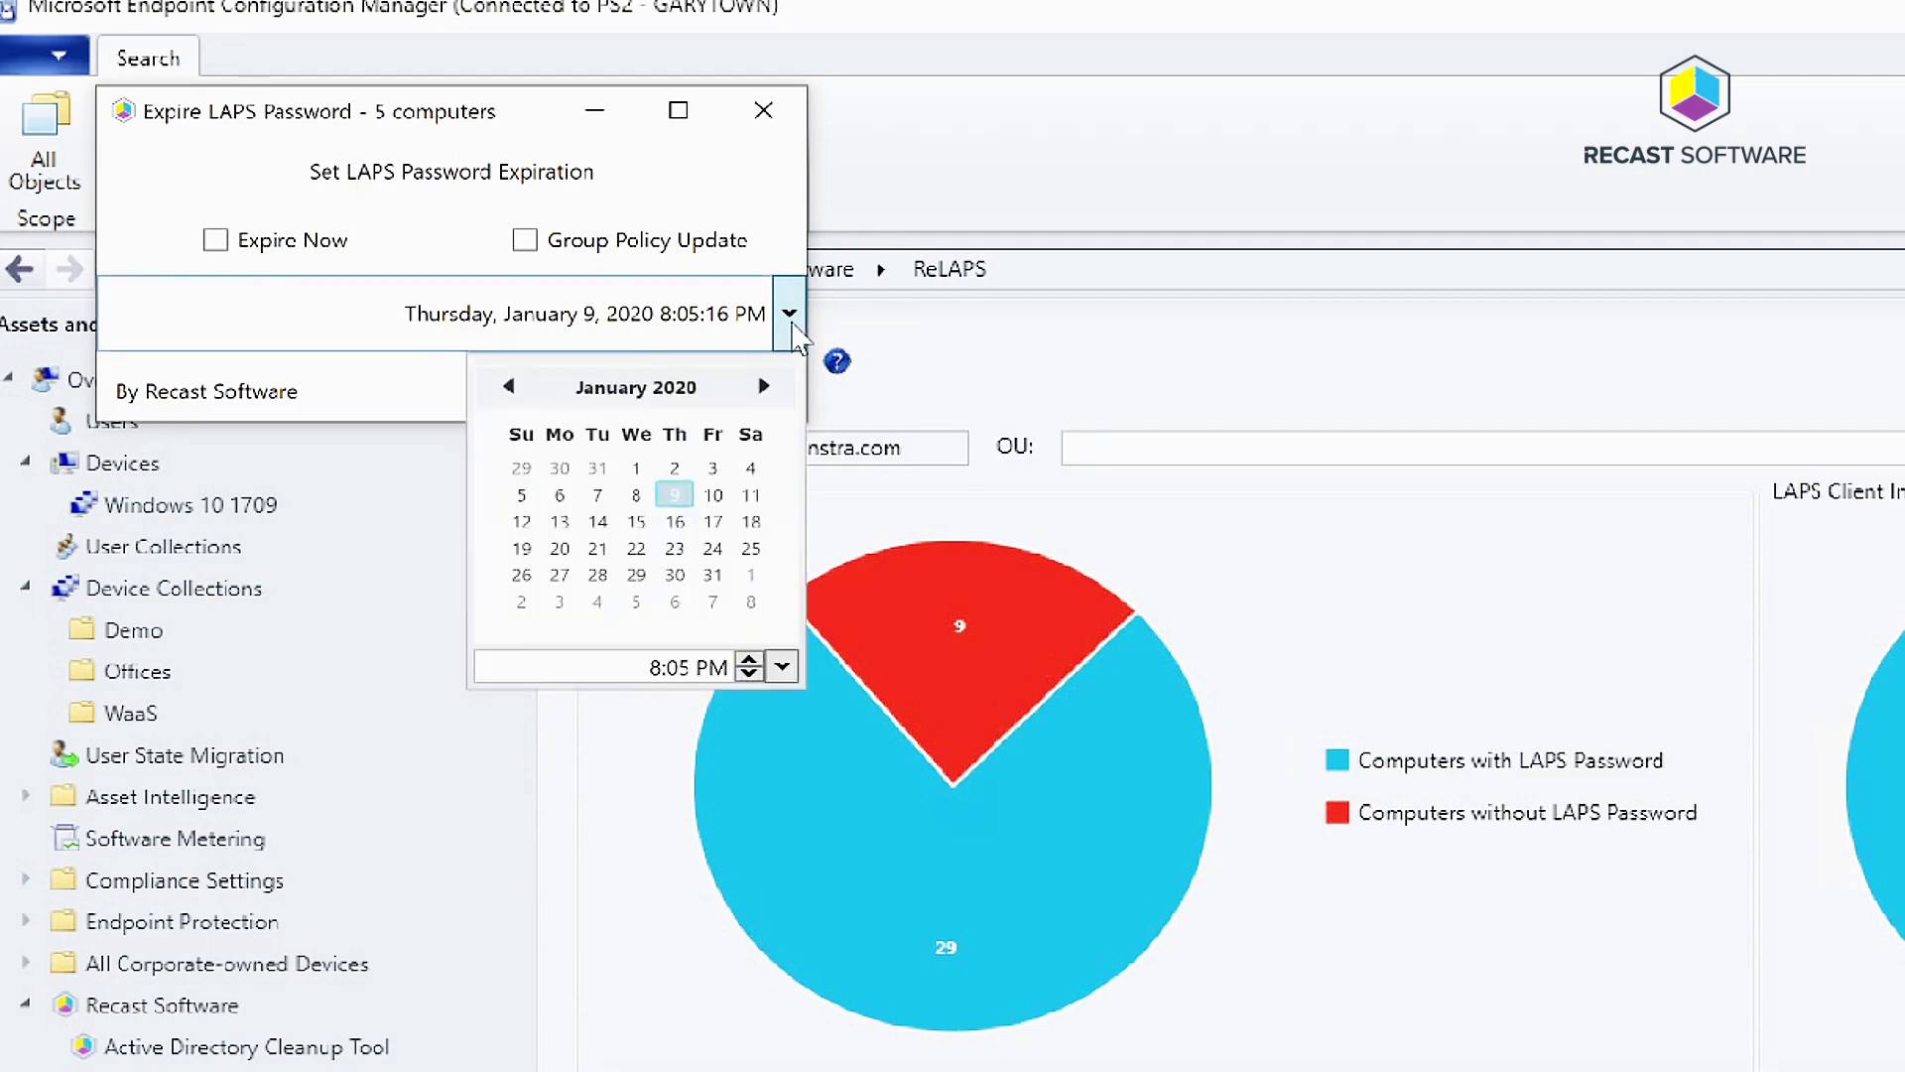
{"action": "left_click", "coordinate": [676, 521]}
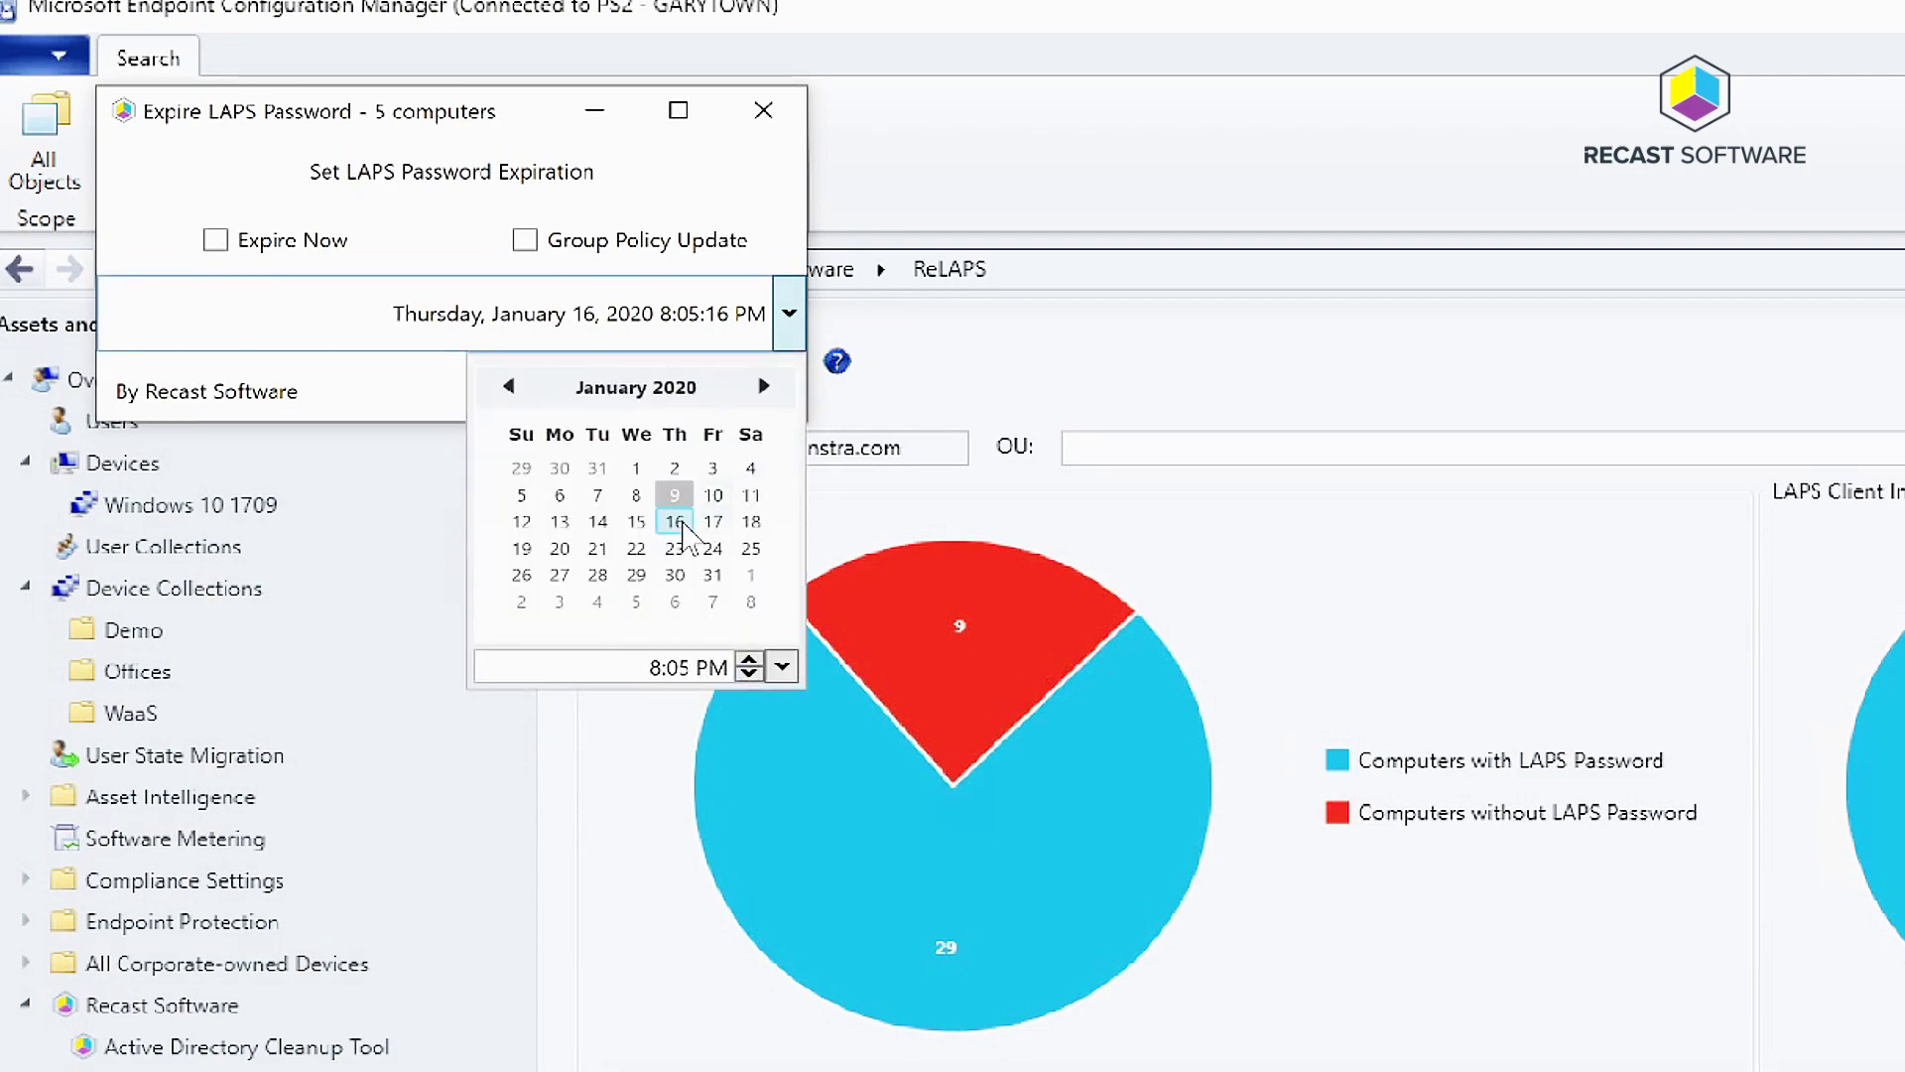
{"action": "left_click", "coordinate": [385, 379]}
{"action": "left_click", "coordinate": [700, 401]}
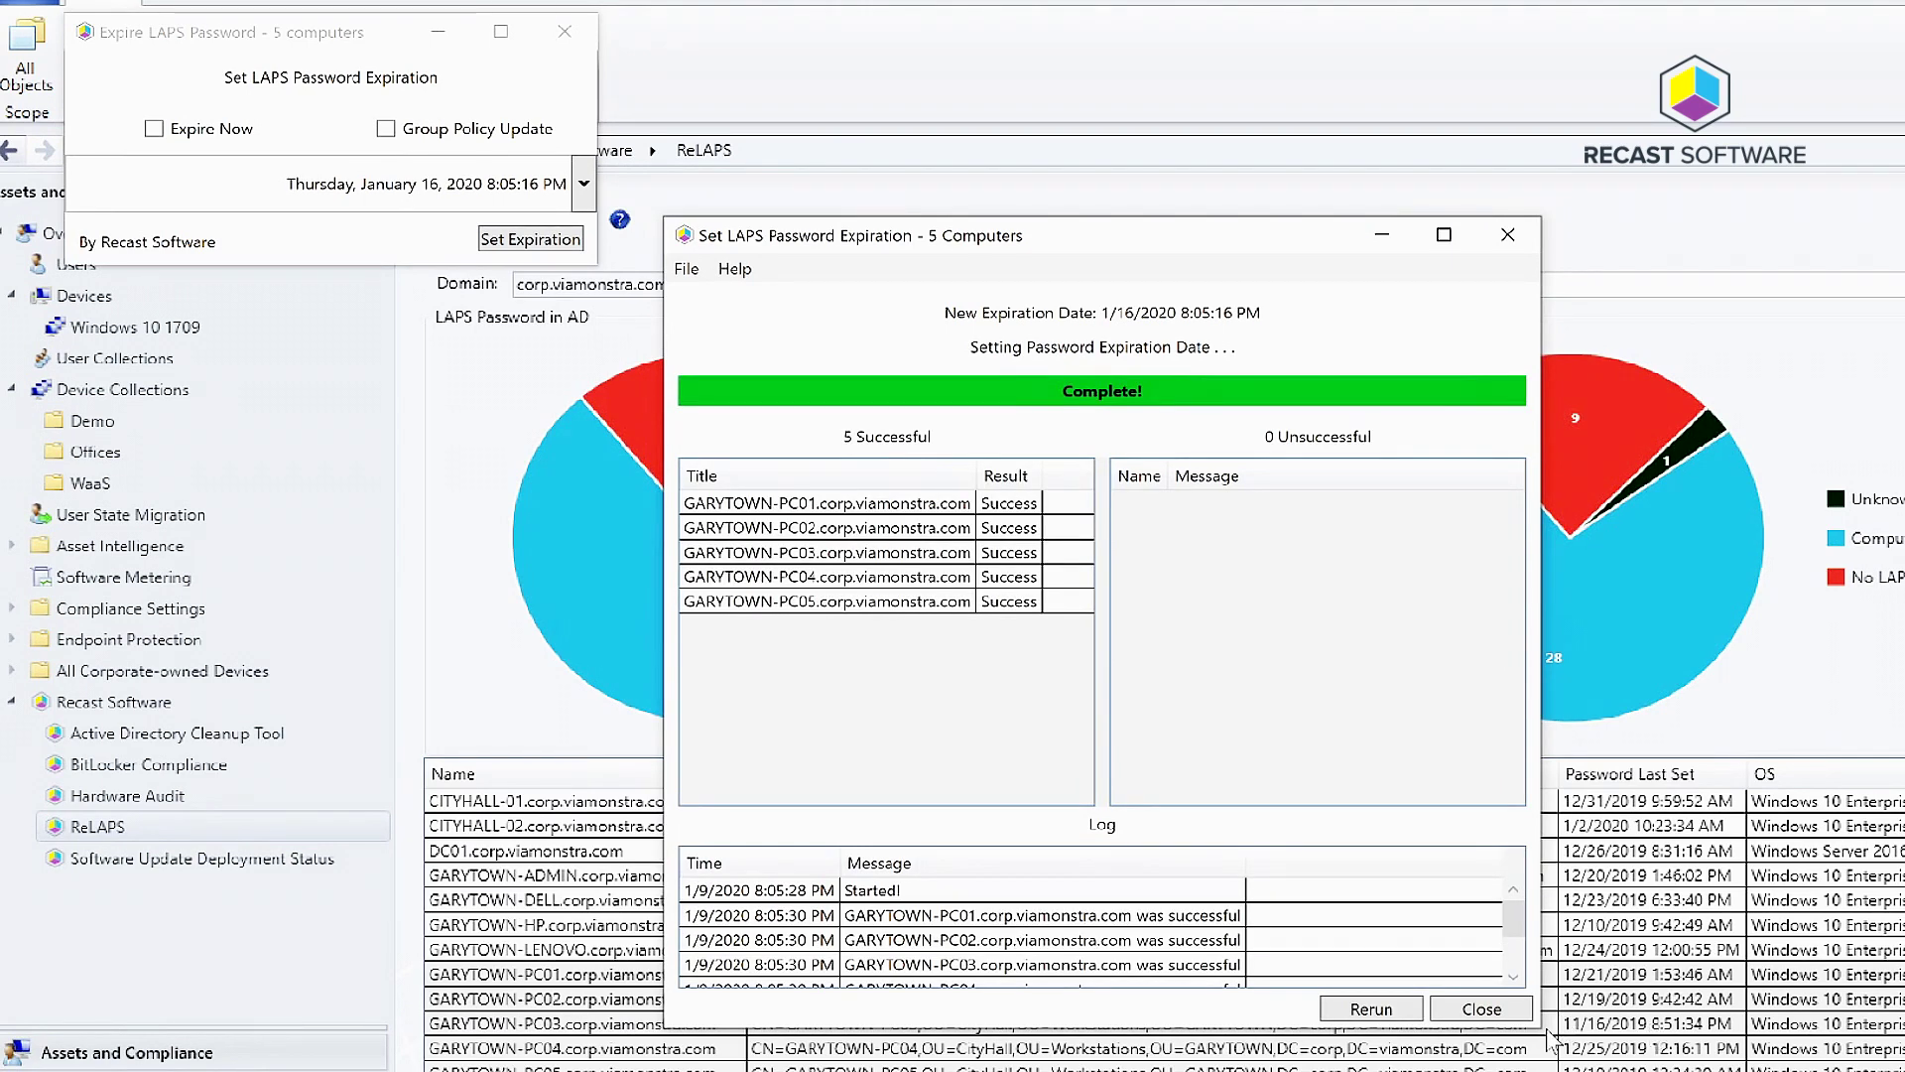
{"action": "left_click", "coordinate": [1481, 1009]}
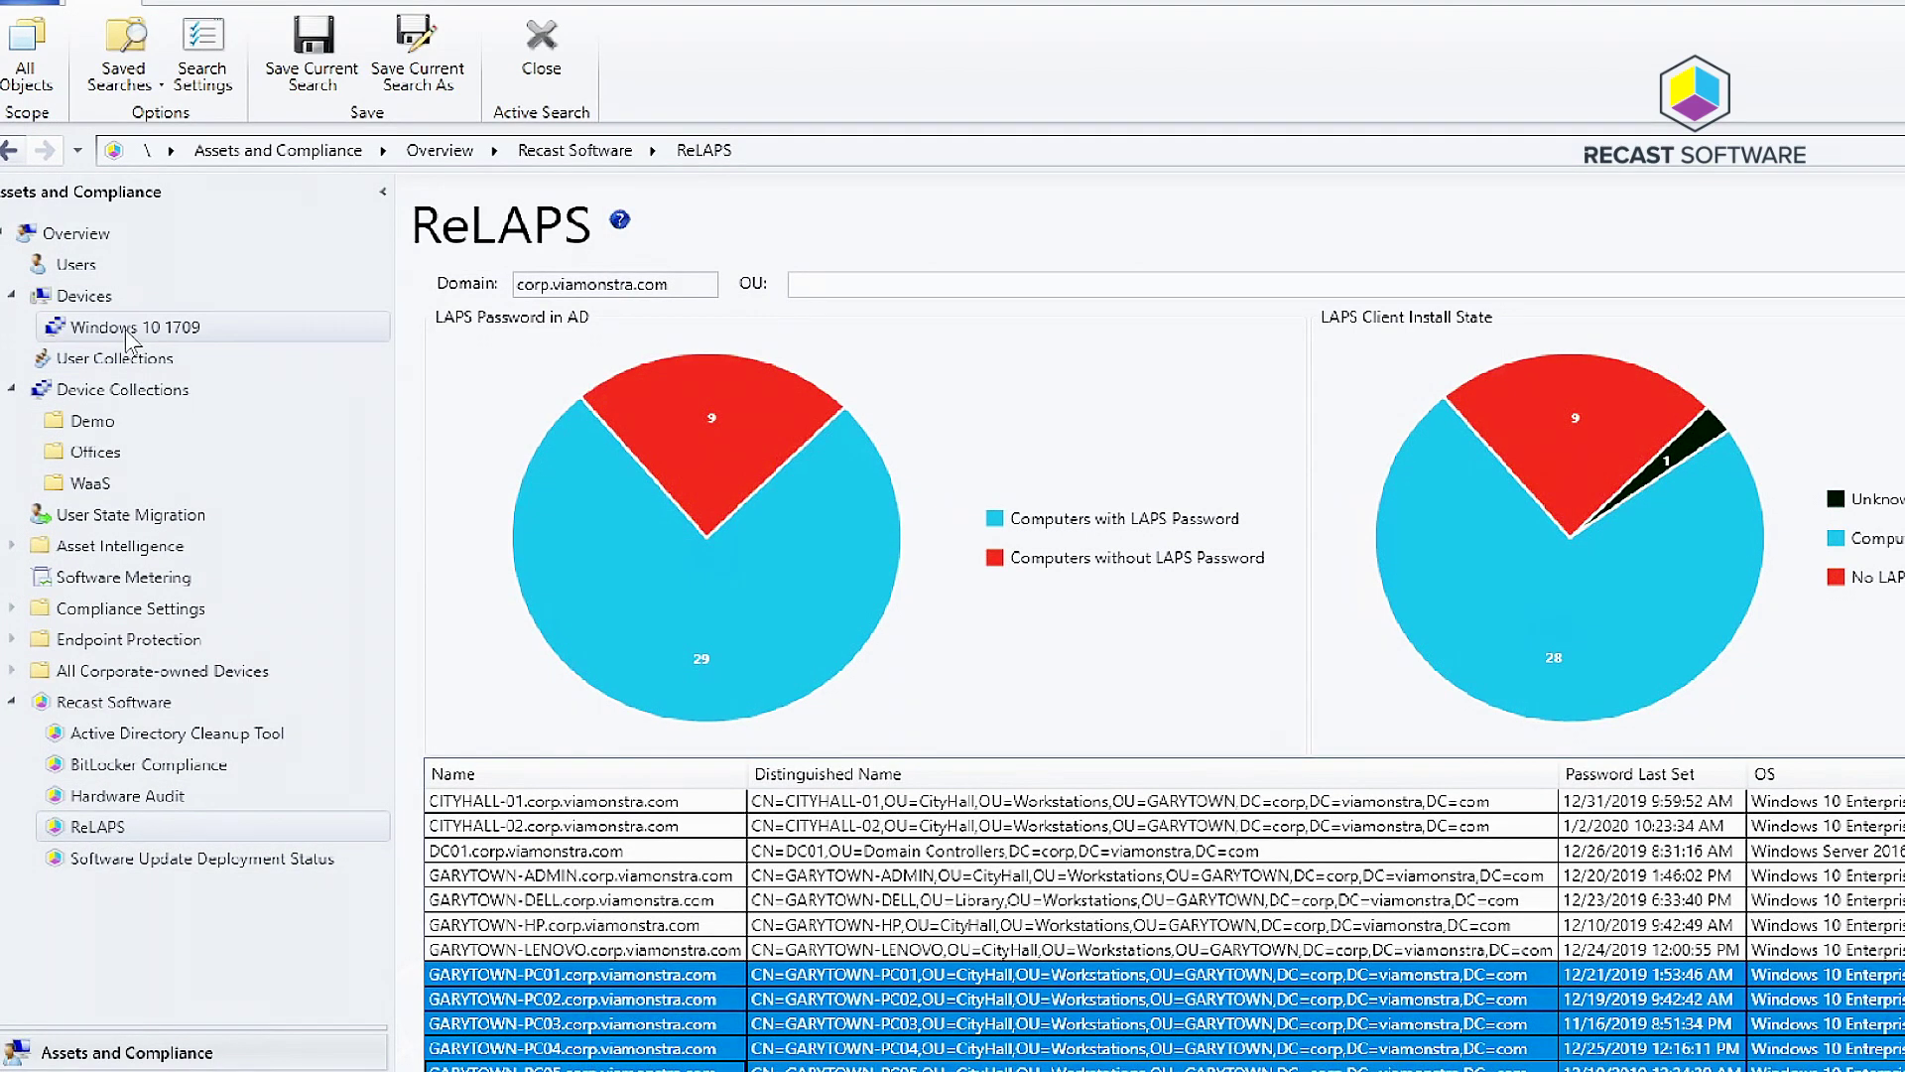
- Open Right Click Tools Client Information for GARYTOWN-PC05 from the full Devices list
{"action": "left_click", "coordinate": [99, 303]}
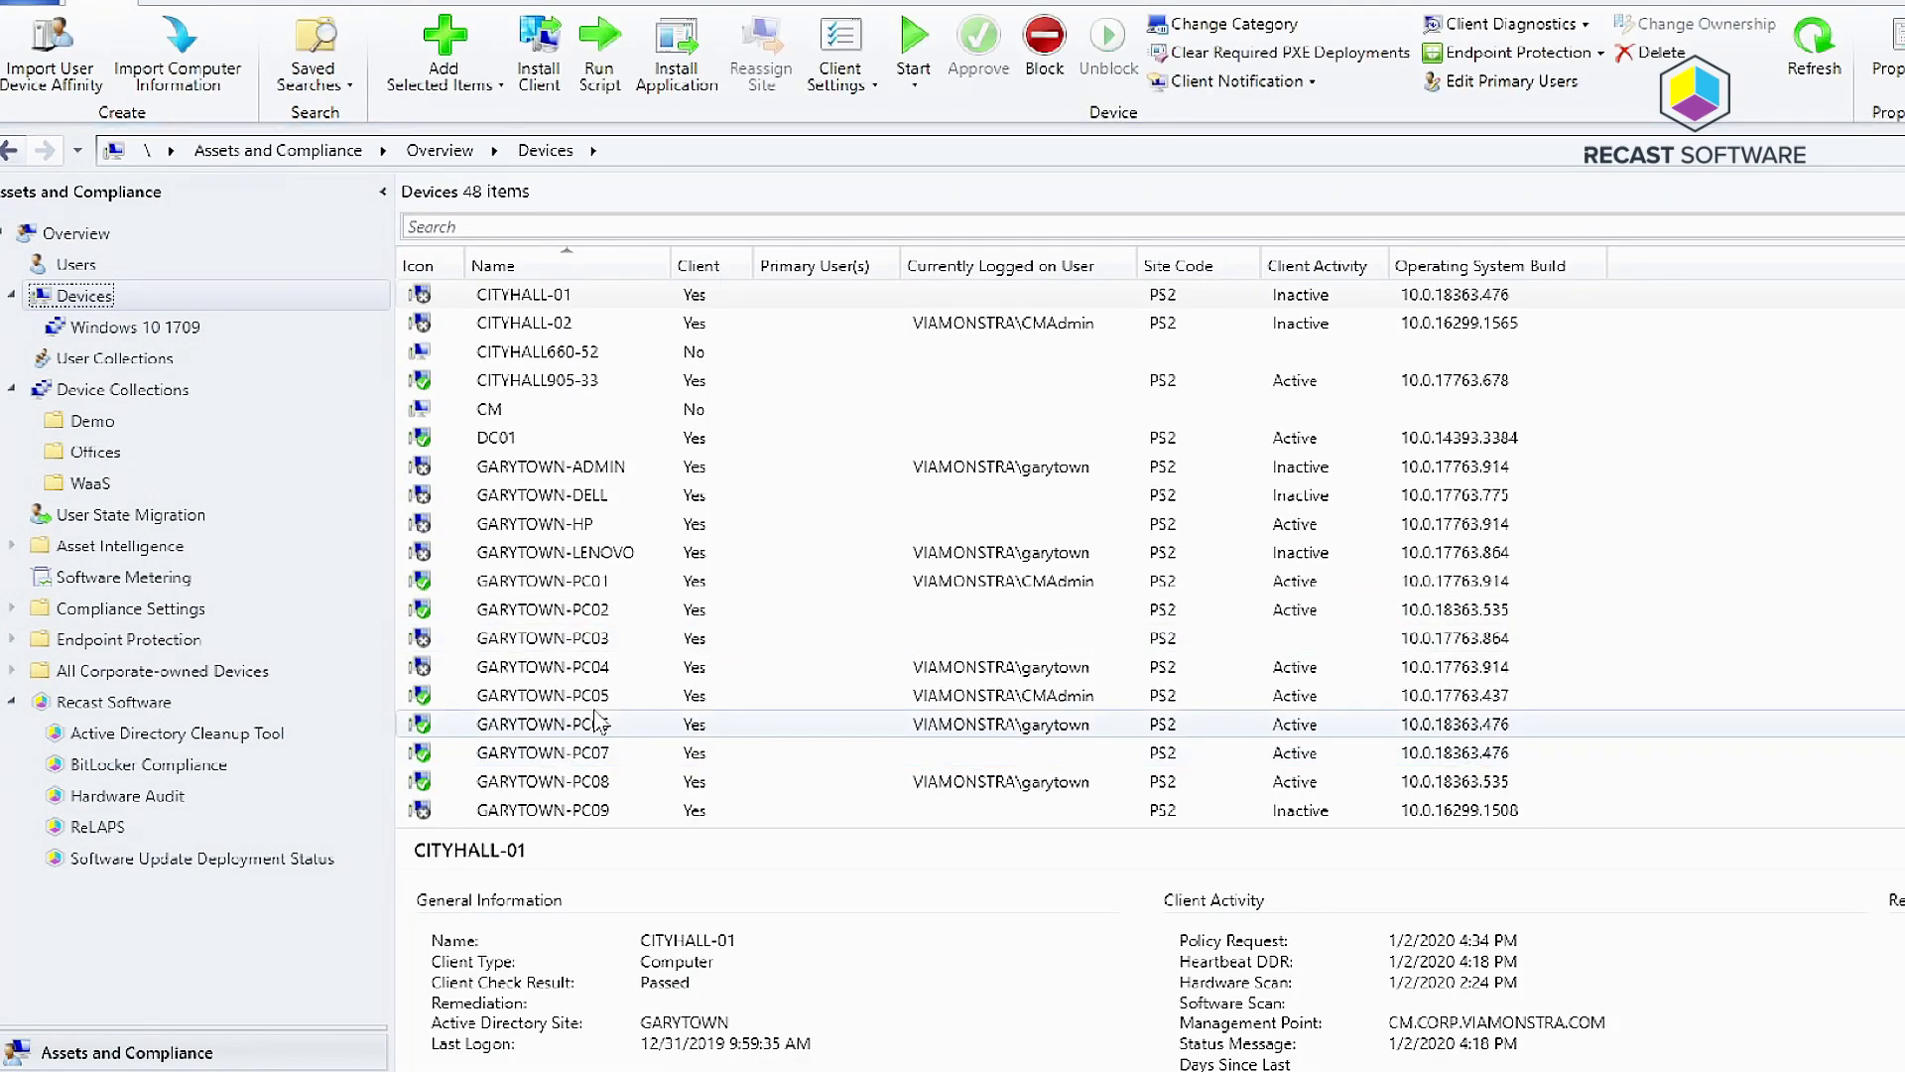
{"action": "left_click", "coordinate": [587, 698]}
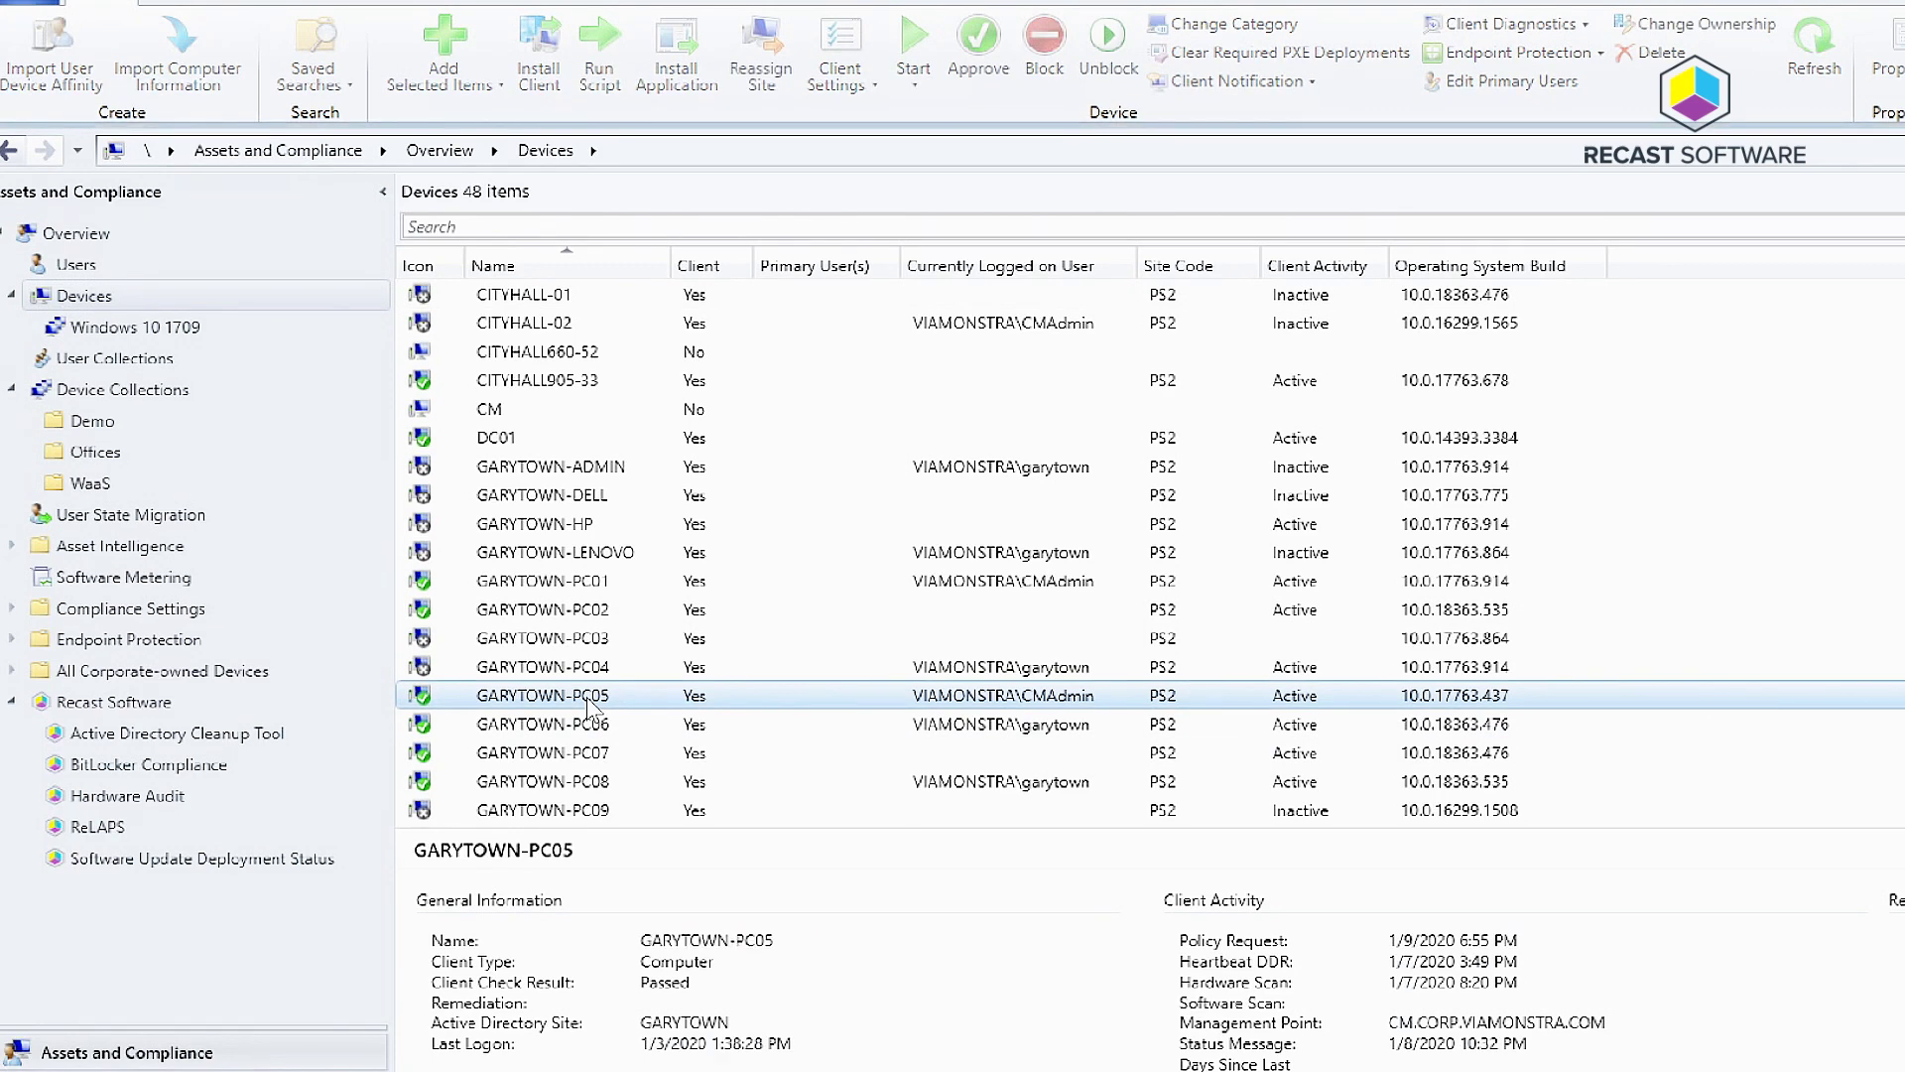
{"action": "right_click", "coordinate": [593, 706]}
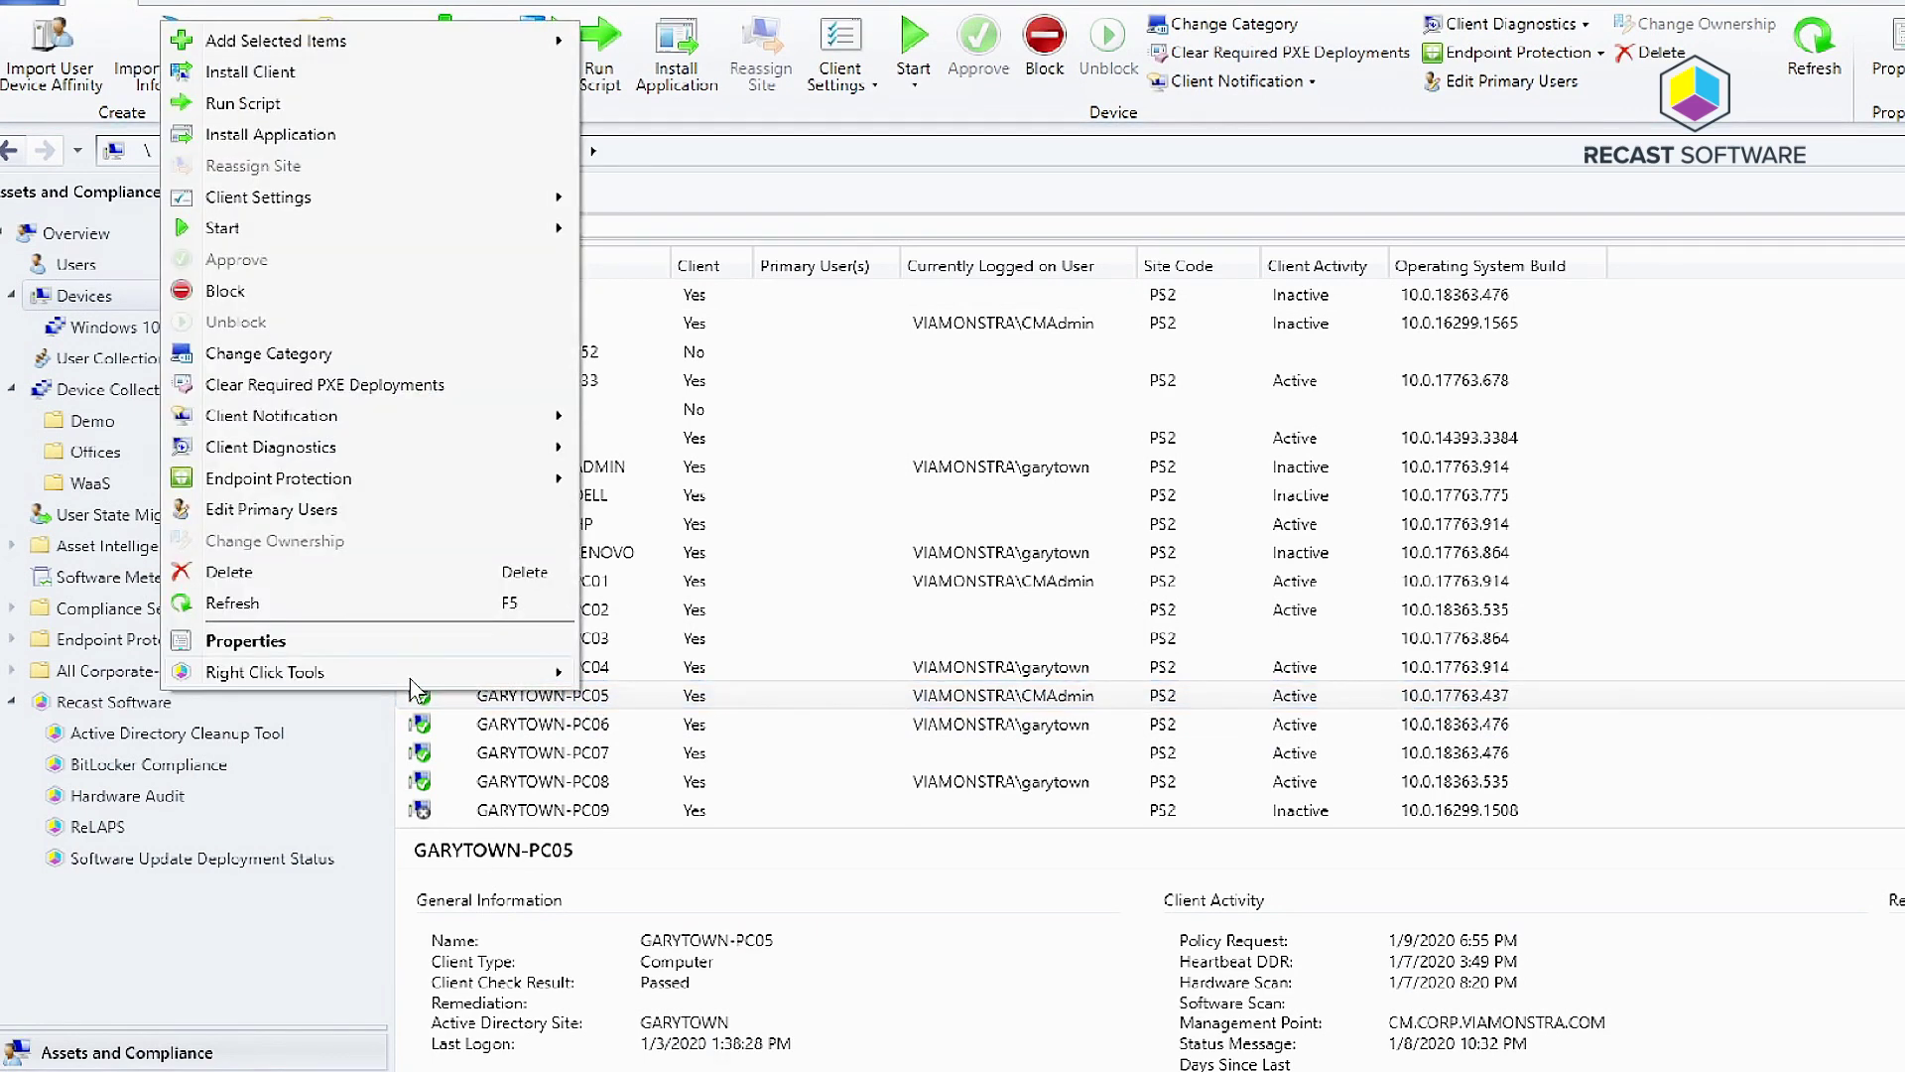
{"action": "mouse_move", "coordinate": [556, 673]}
{"action": "mouse_move", "coordinate": [683, 707]}
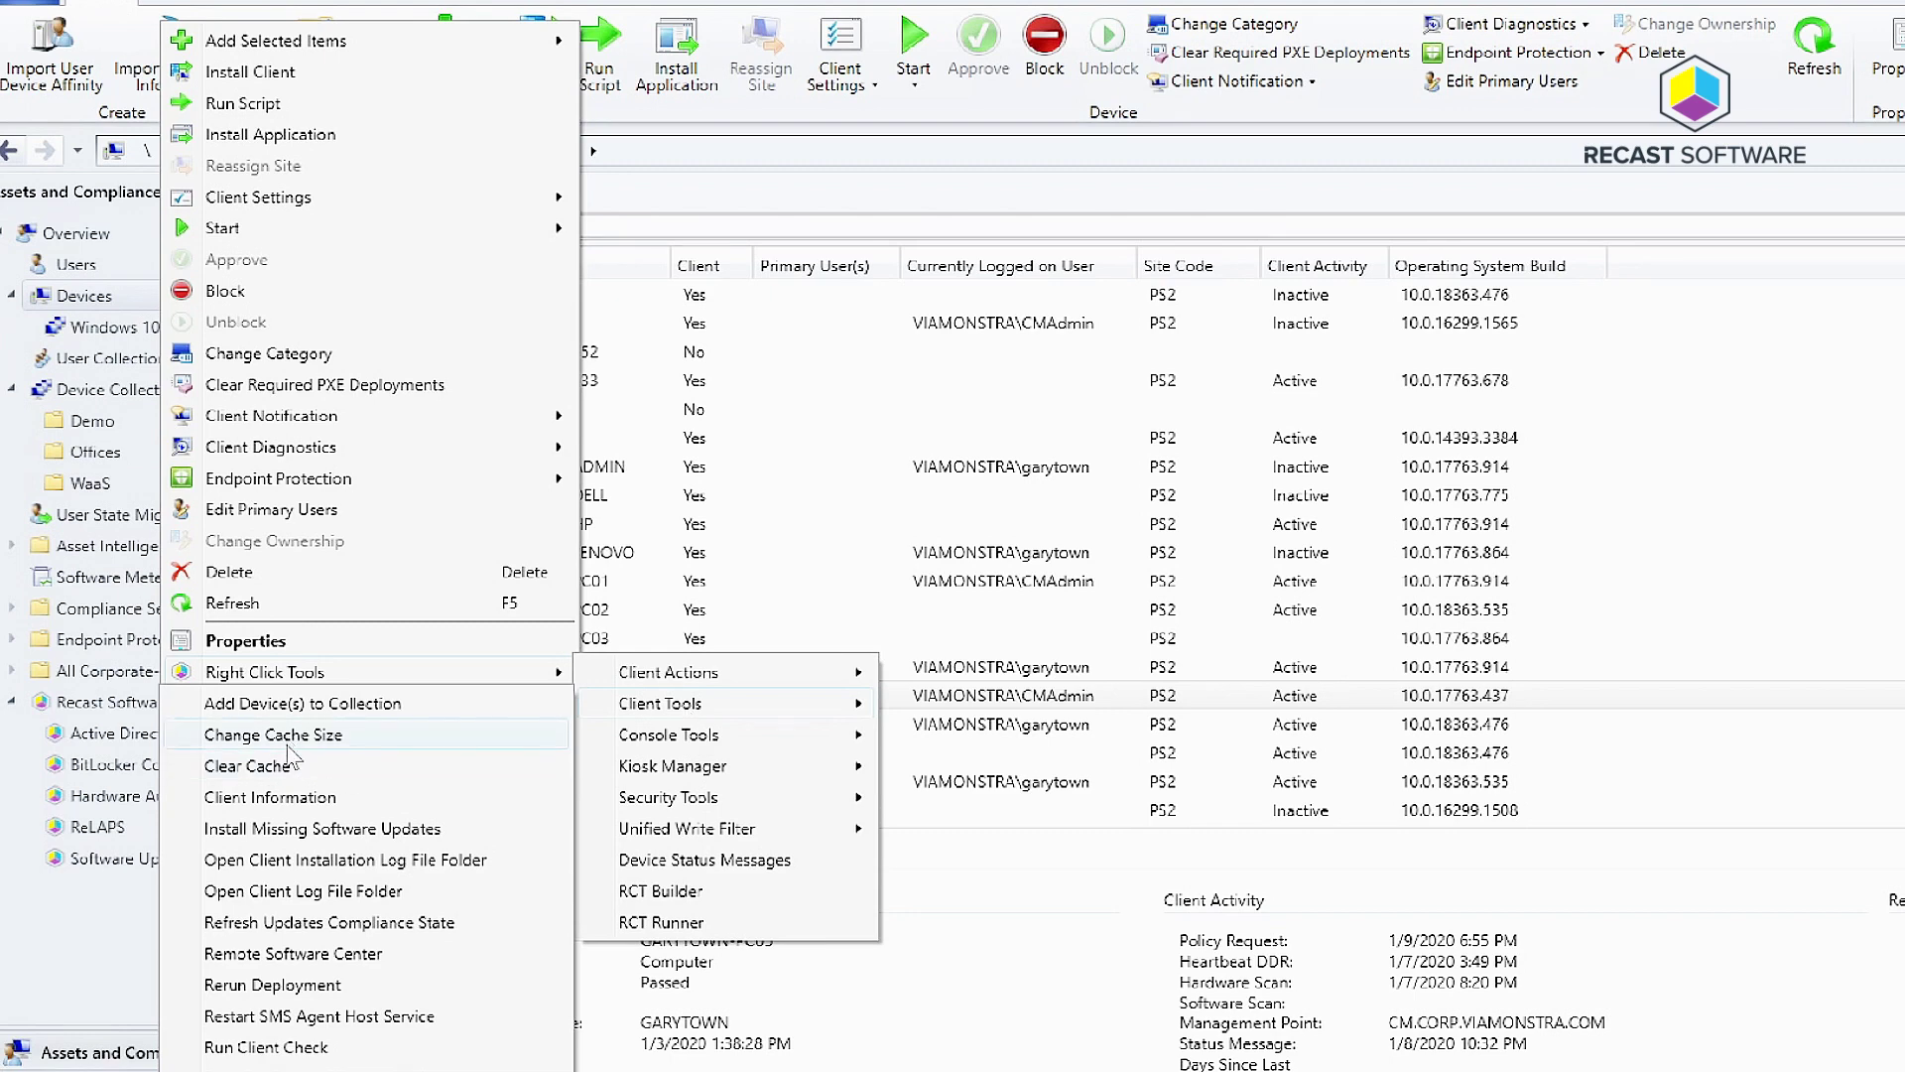
{"action": "left_click", "coordinate": [289, 806]}
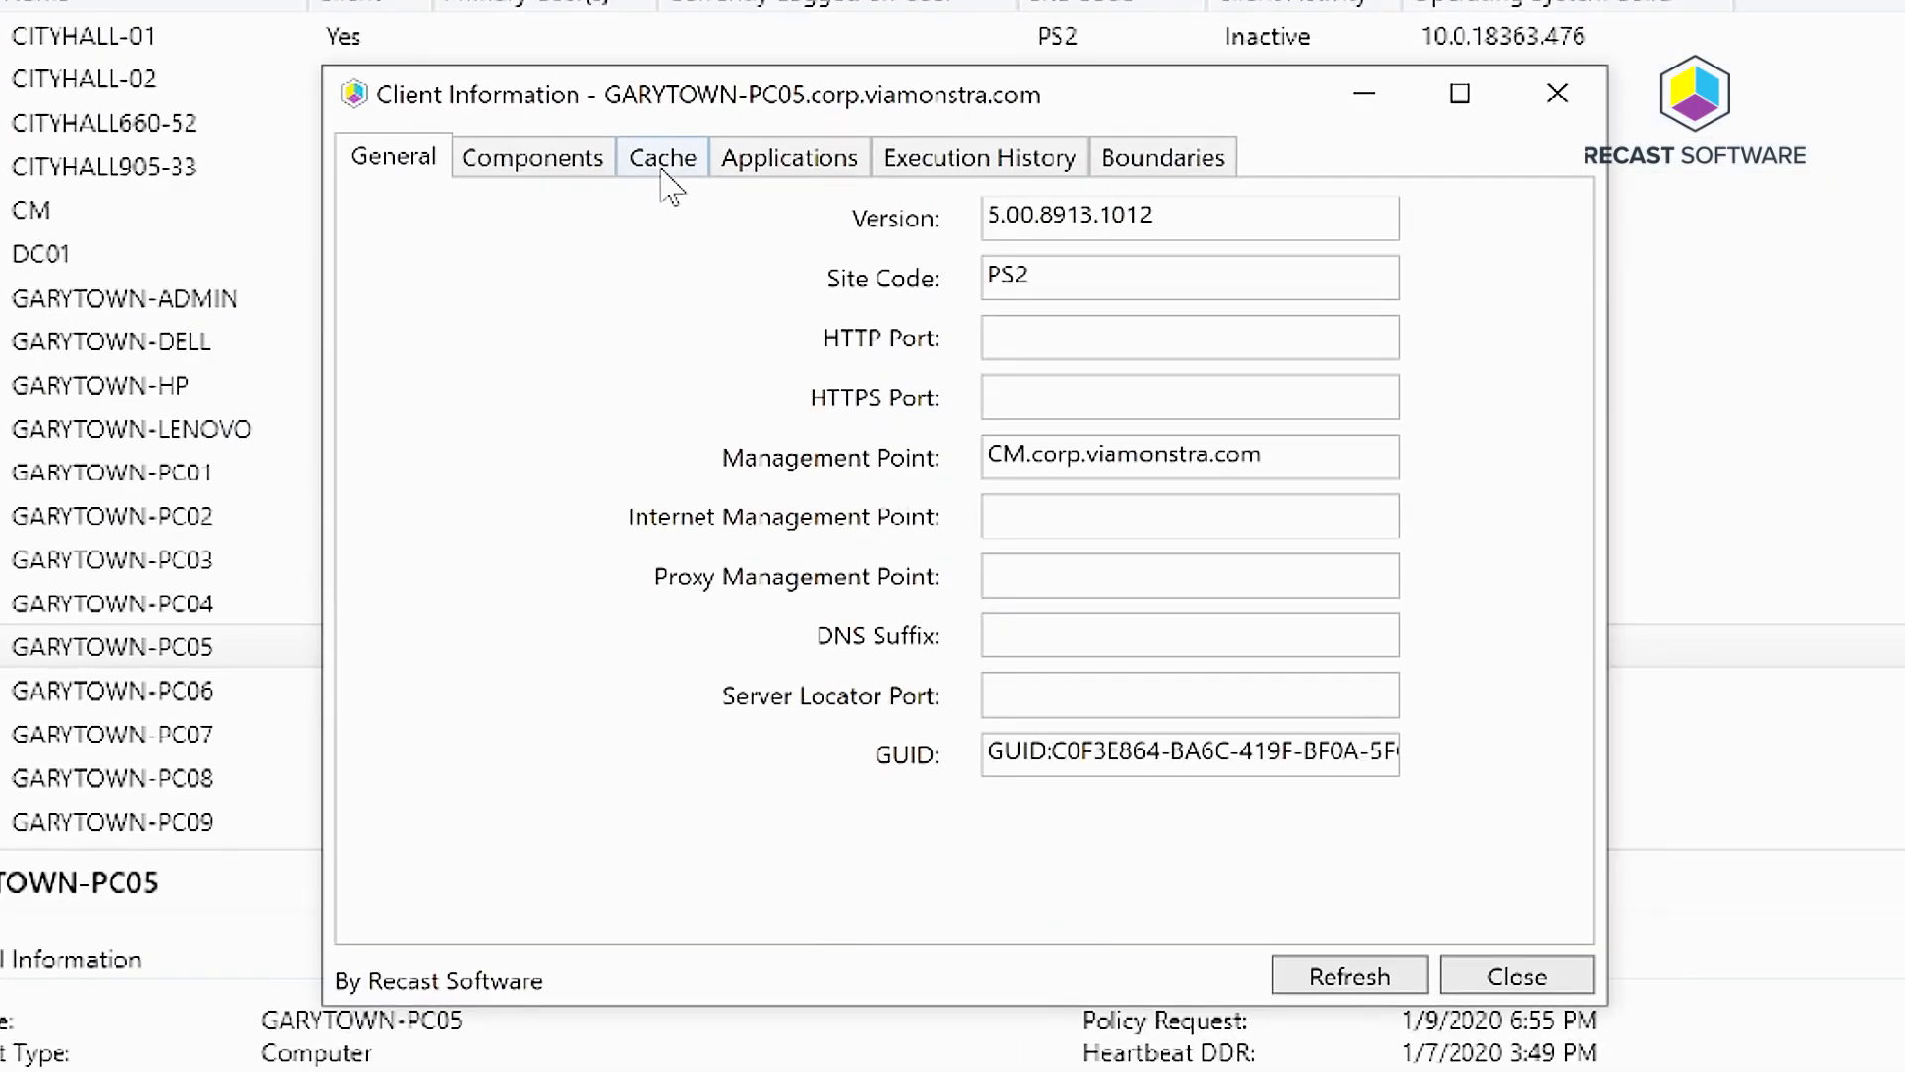
- View the Cache tab for GARYTOWN-PC05: 5120 MB maximum, 4923 MB used, eight cached items
{"action": "left_click", "coordinate": [663, 158]}
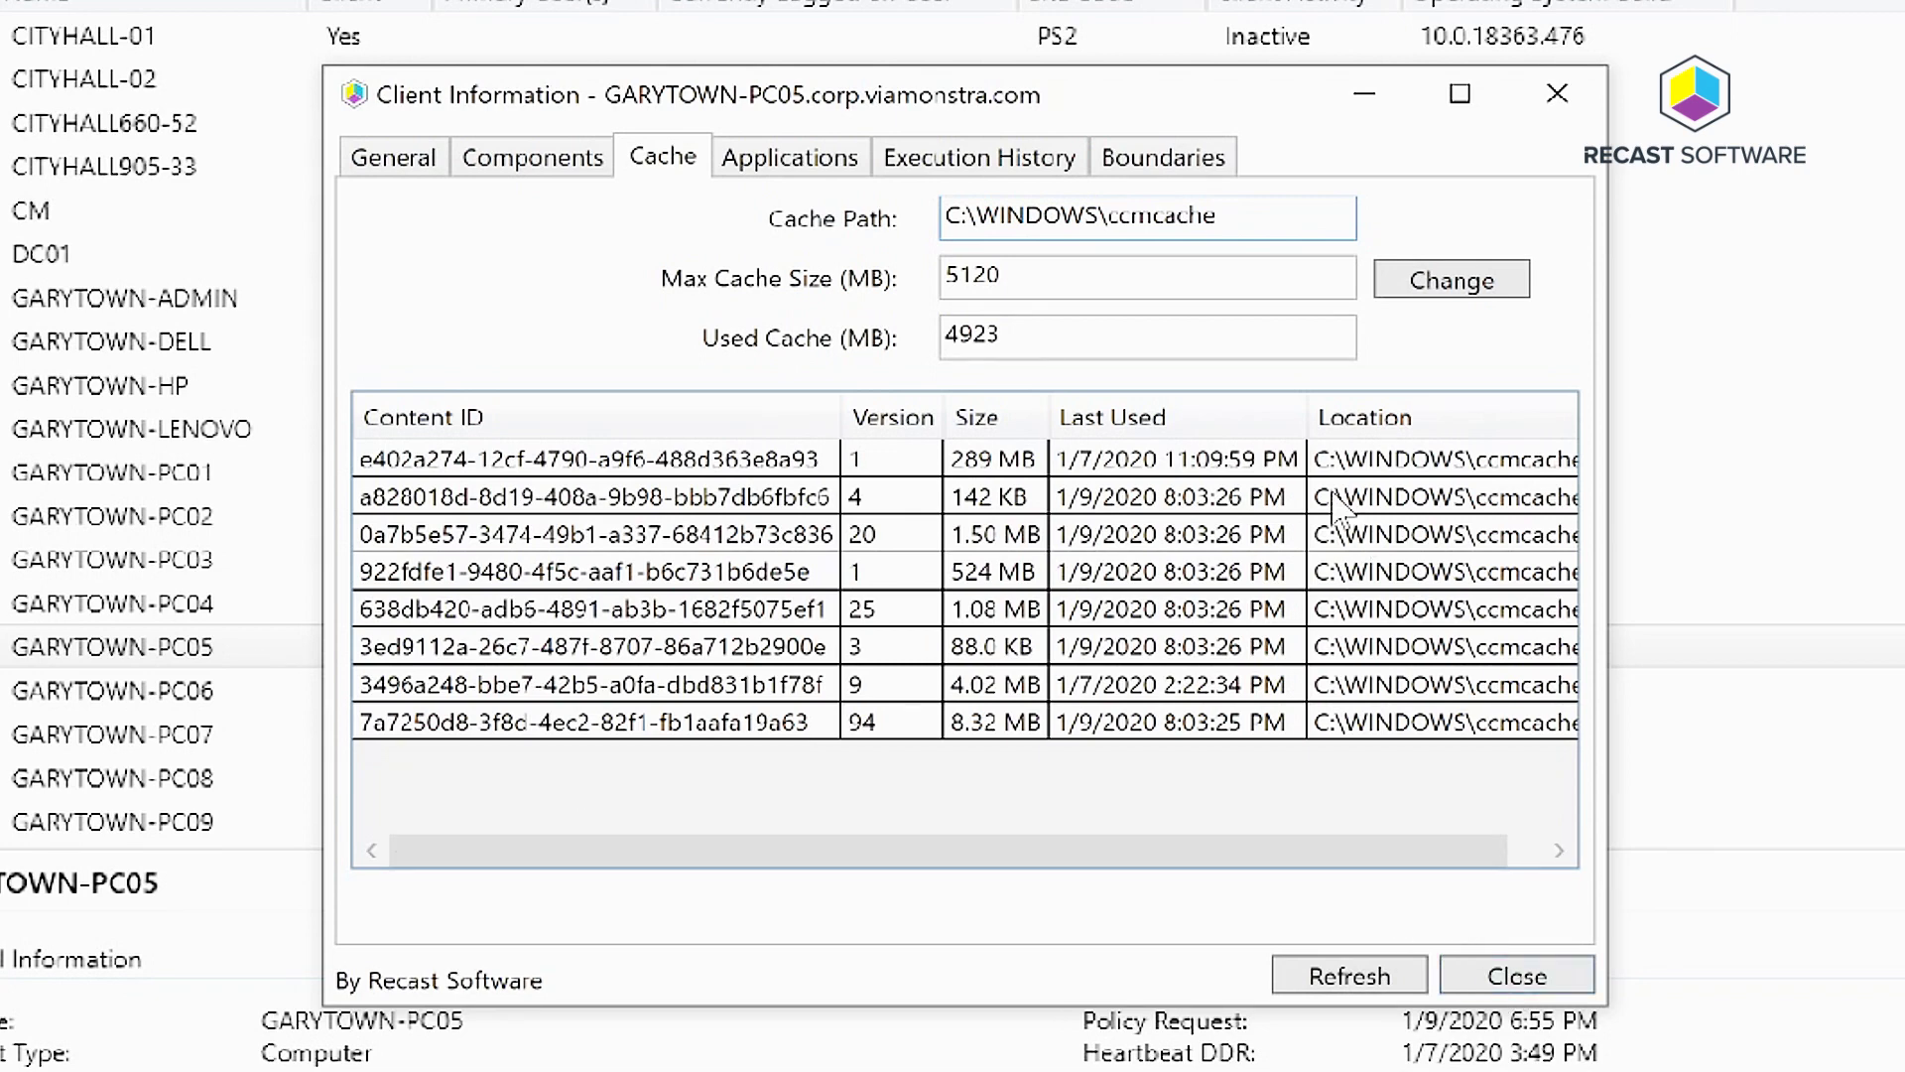
- Change GARYTOWN-PC05's Max Cache Size to 25120 MB, confirm it, and close the Client Information window
{"action": "left_click", "coordinate": [950, 282]}
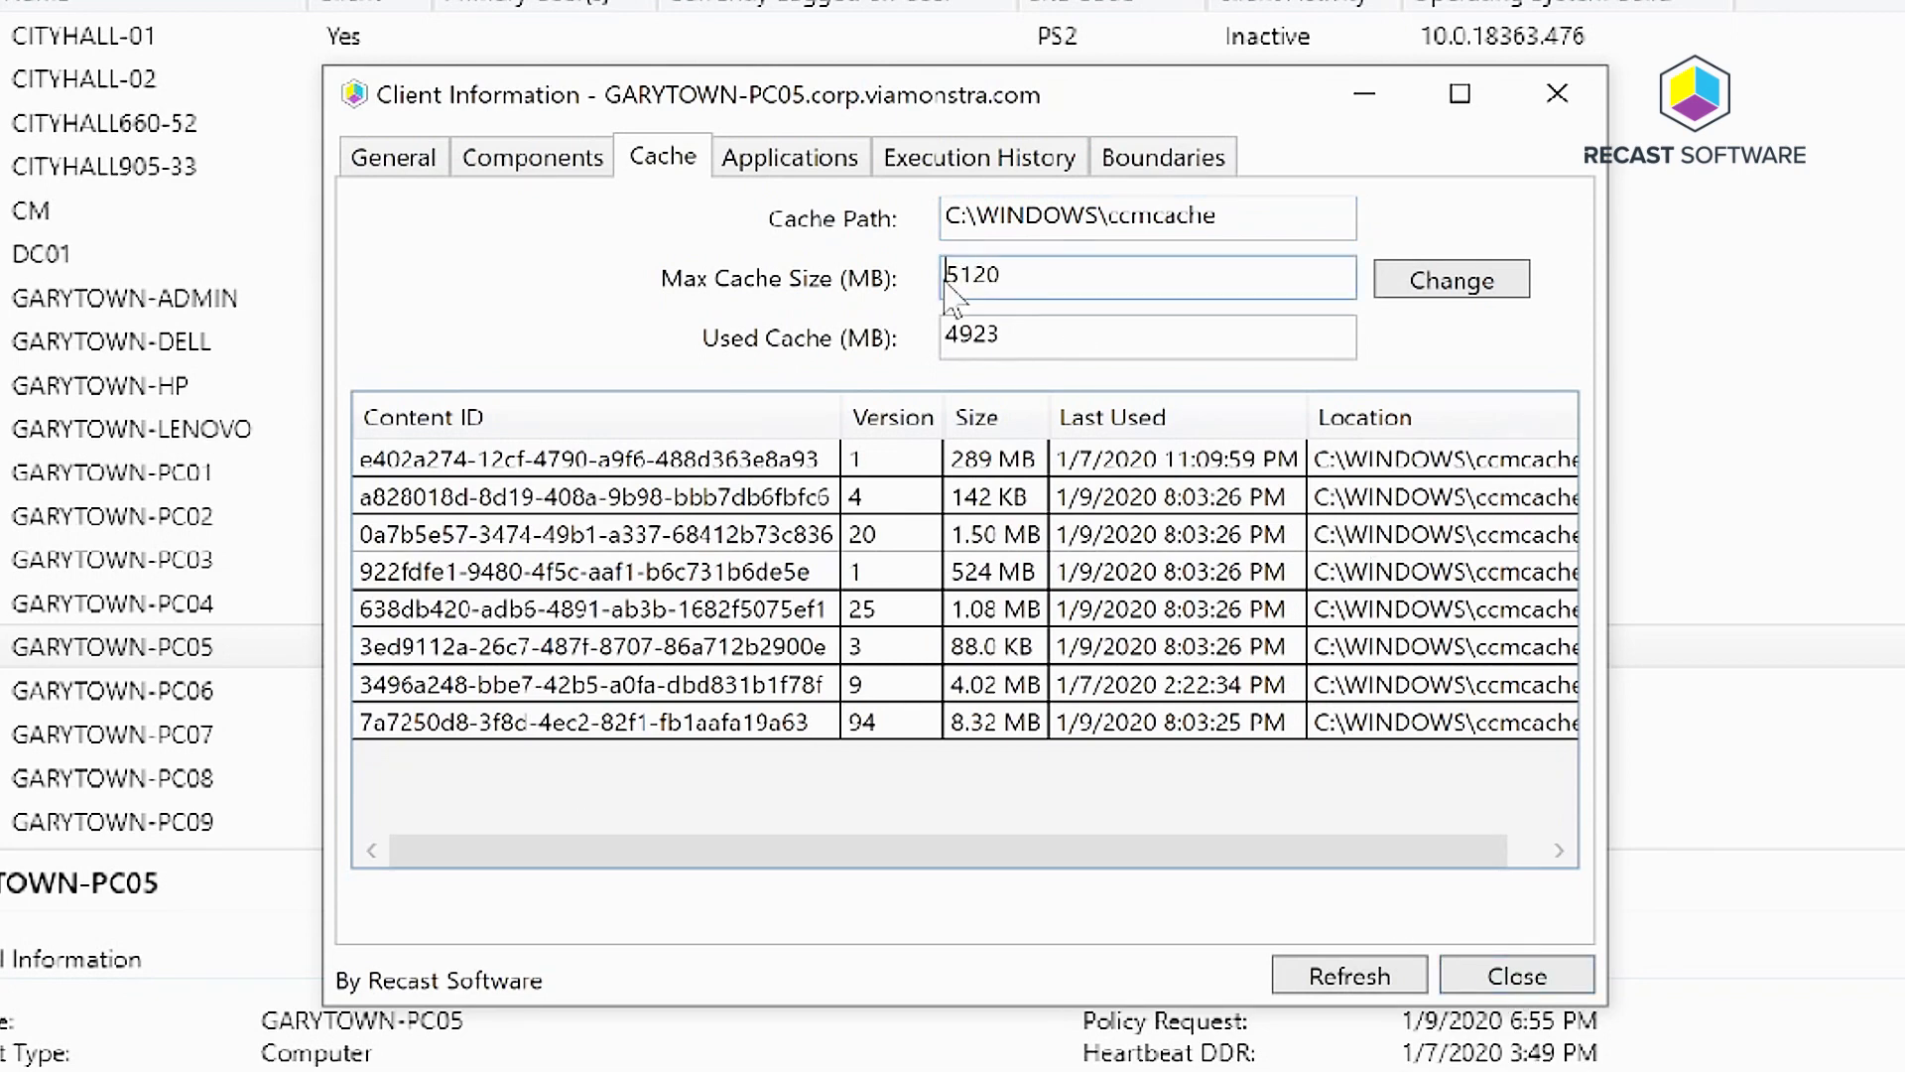
{"action": "type", "text": "2"}
{"action": "left_click", "coordinate": [1460, 284]}
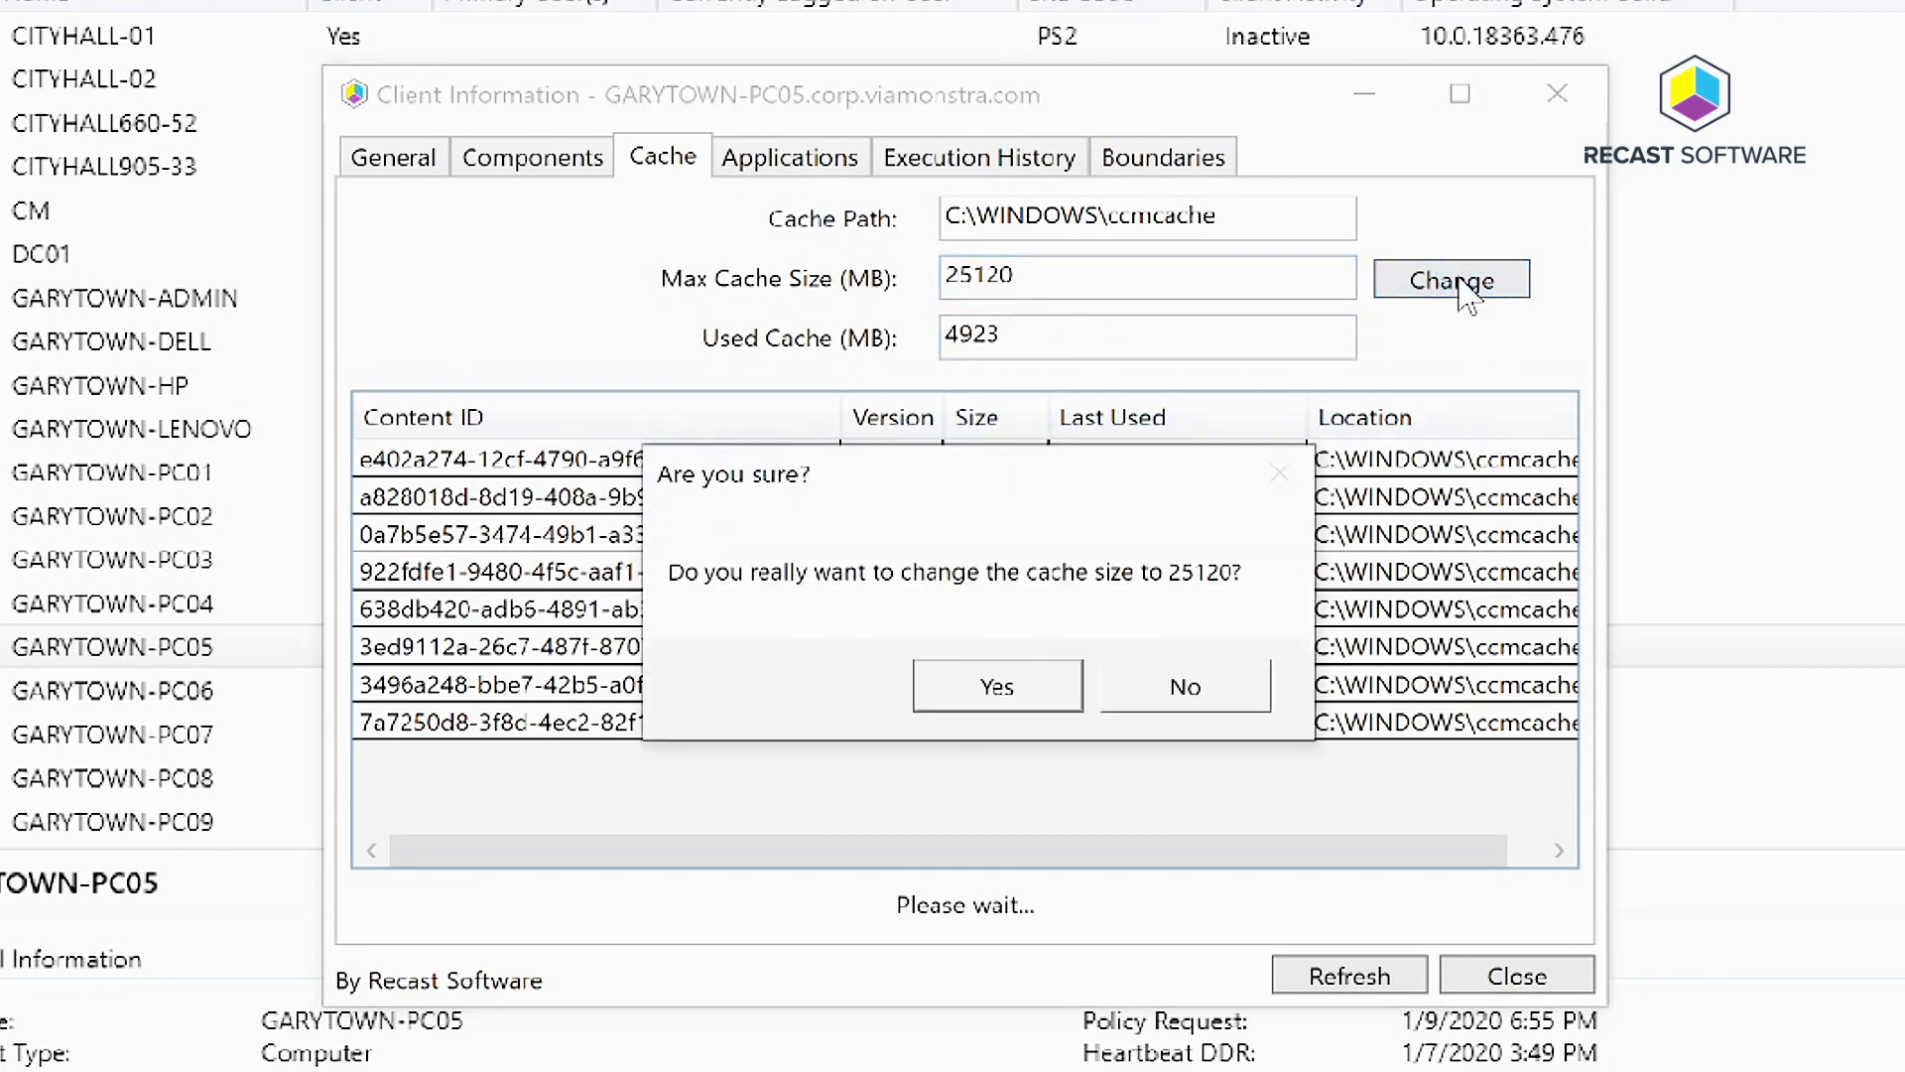
{"action": "left_click", "coordinate": [964, 685]}
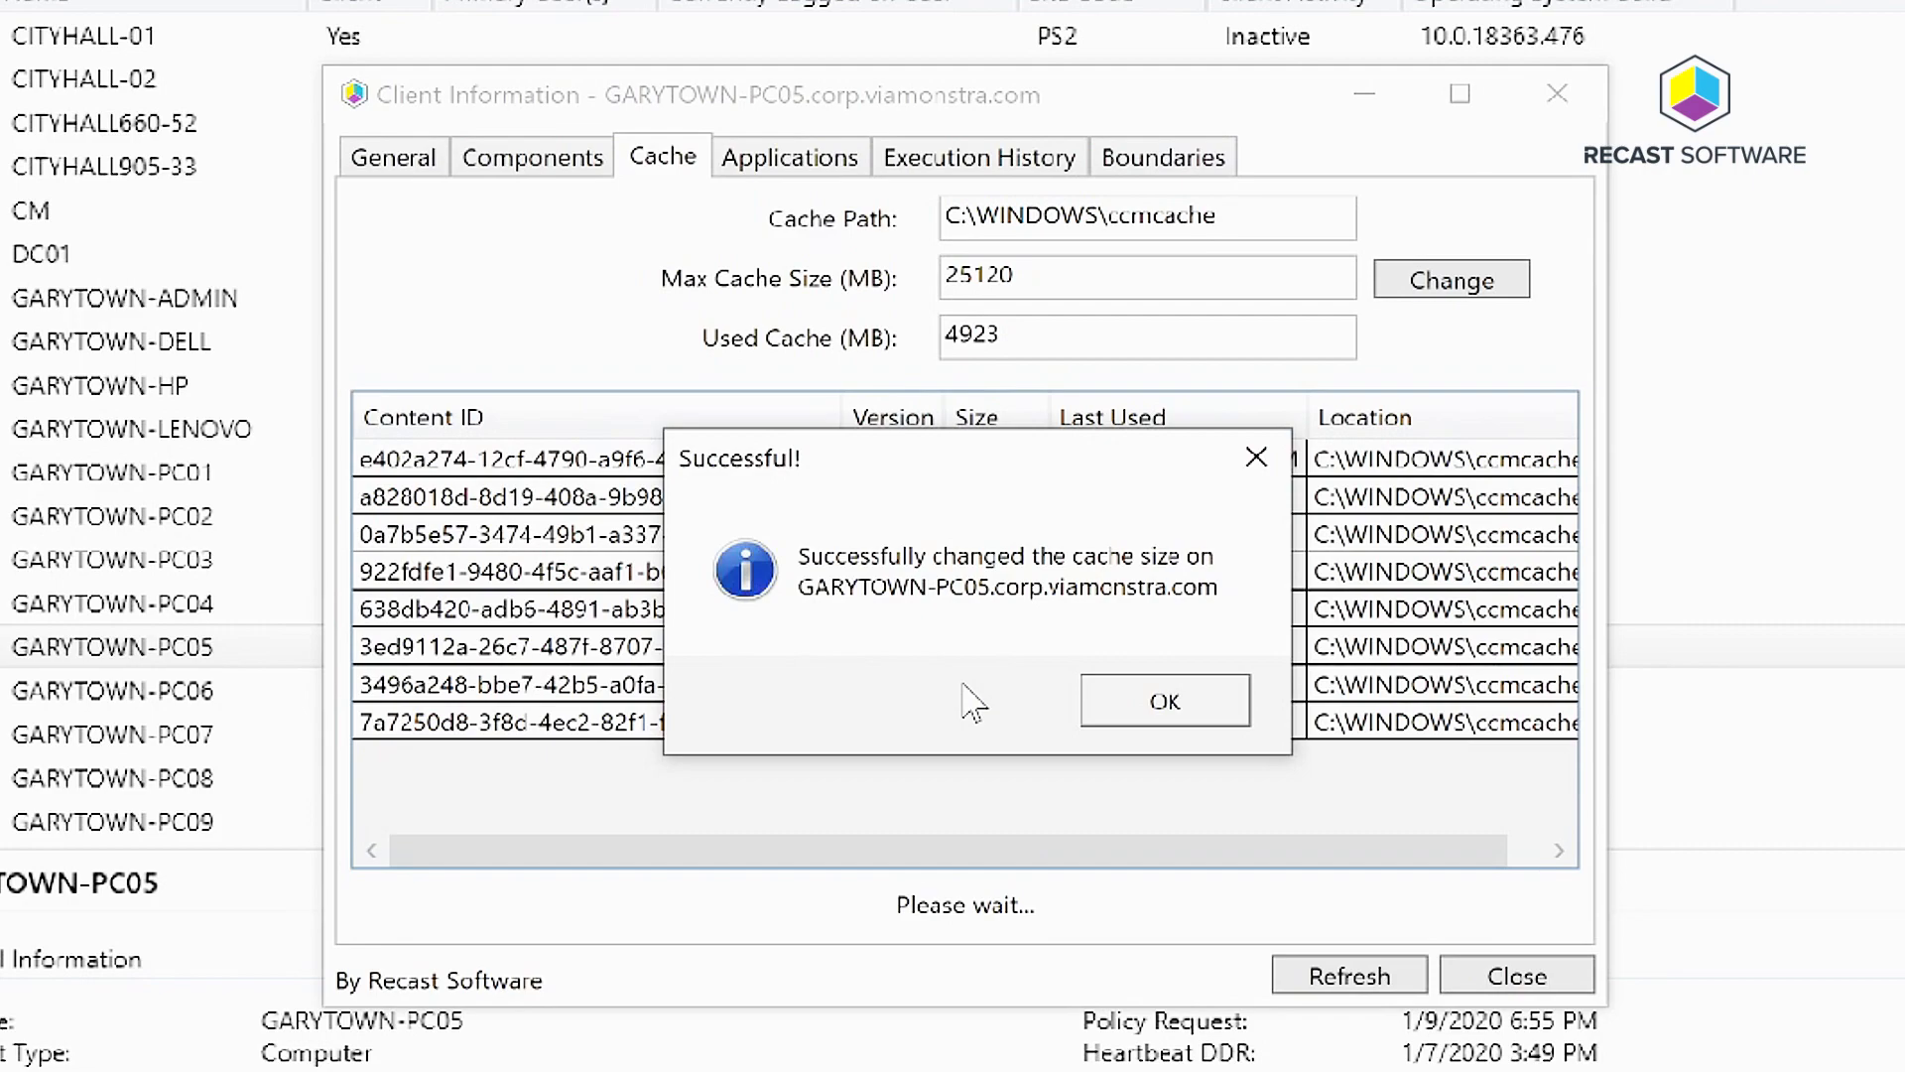
{"action": "left_click", "coordinate": [1157, 706]}
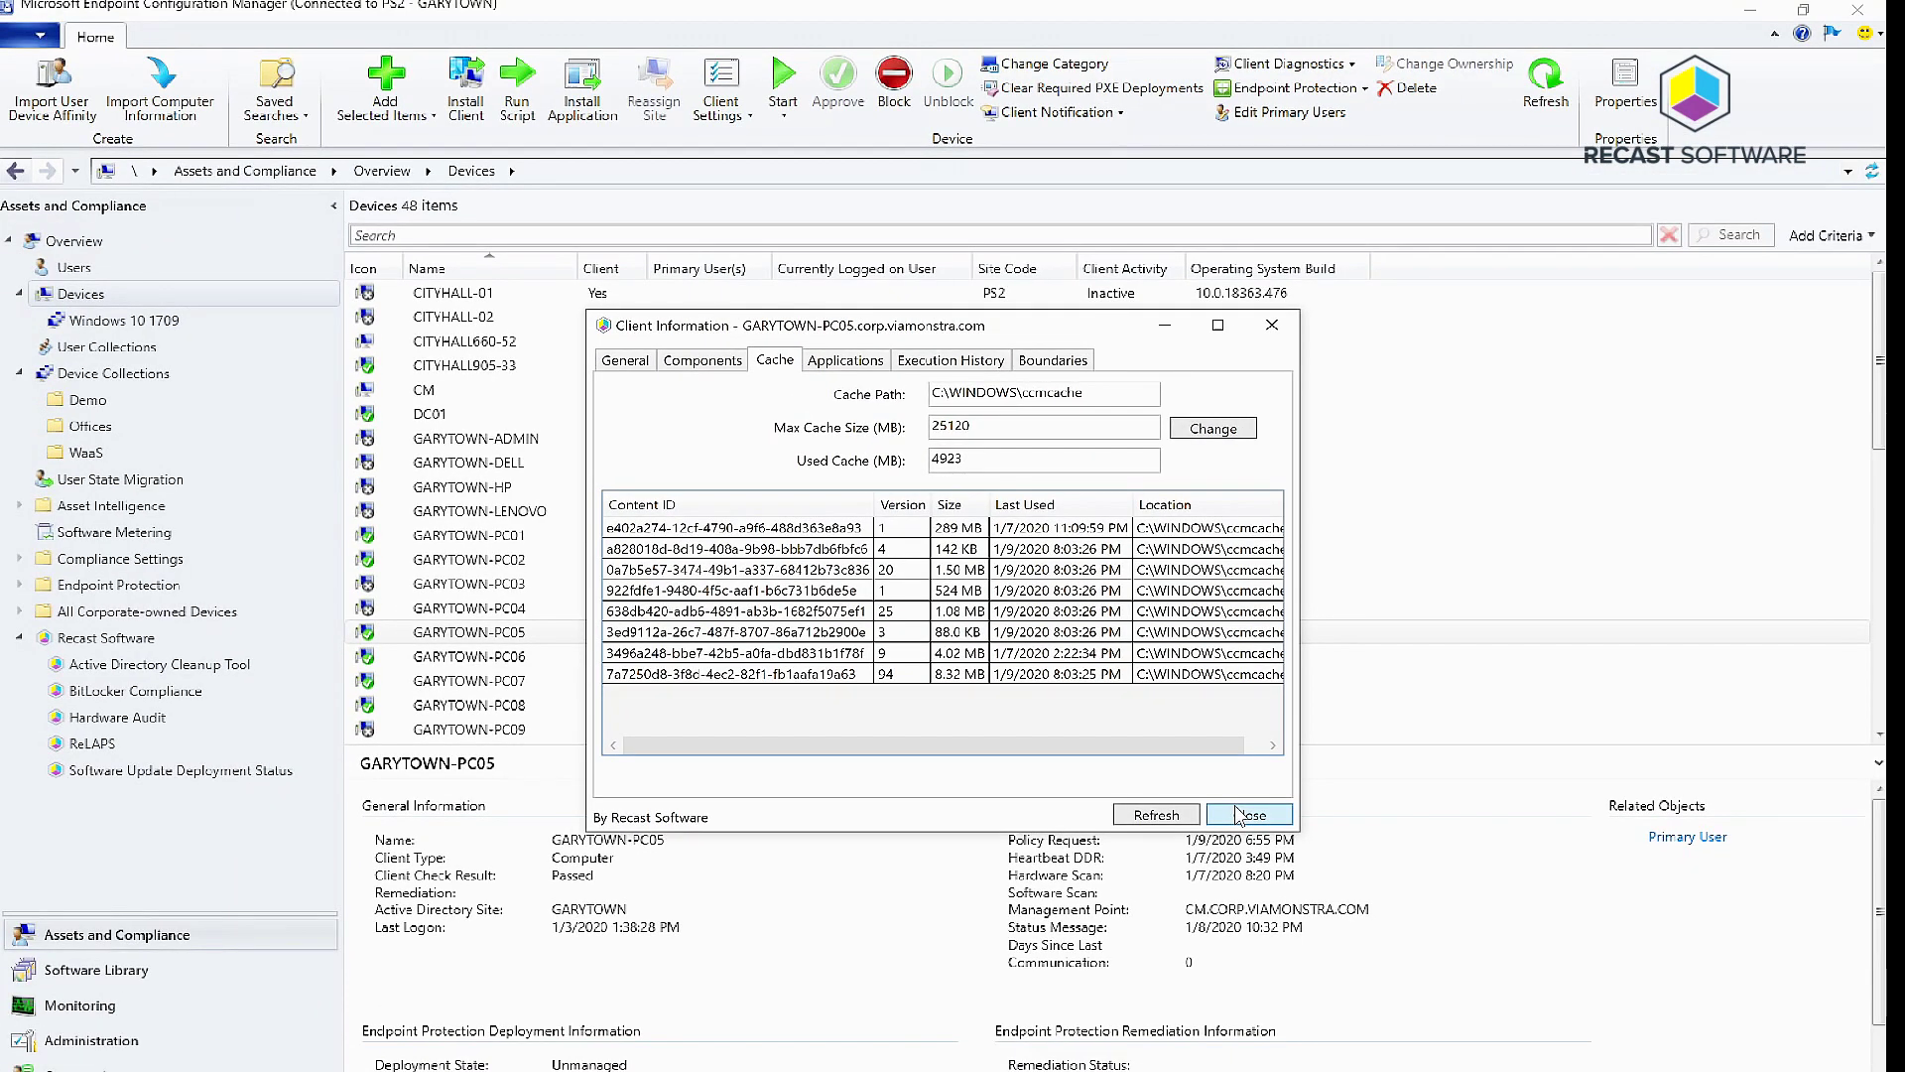
{"action": "left_click", "coordinate": [1240, 814]}
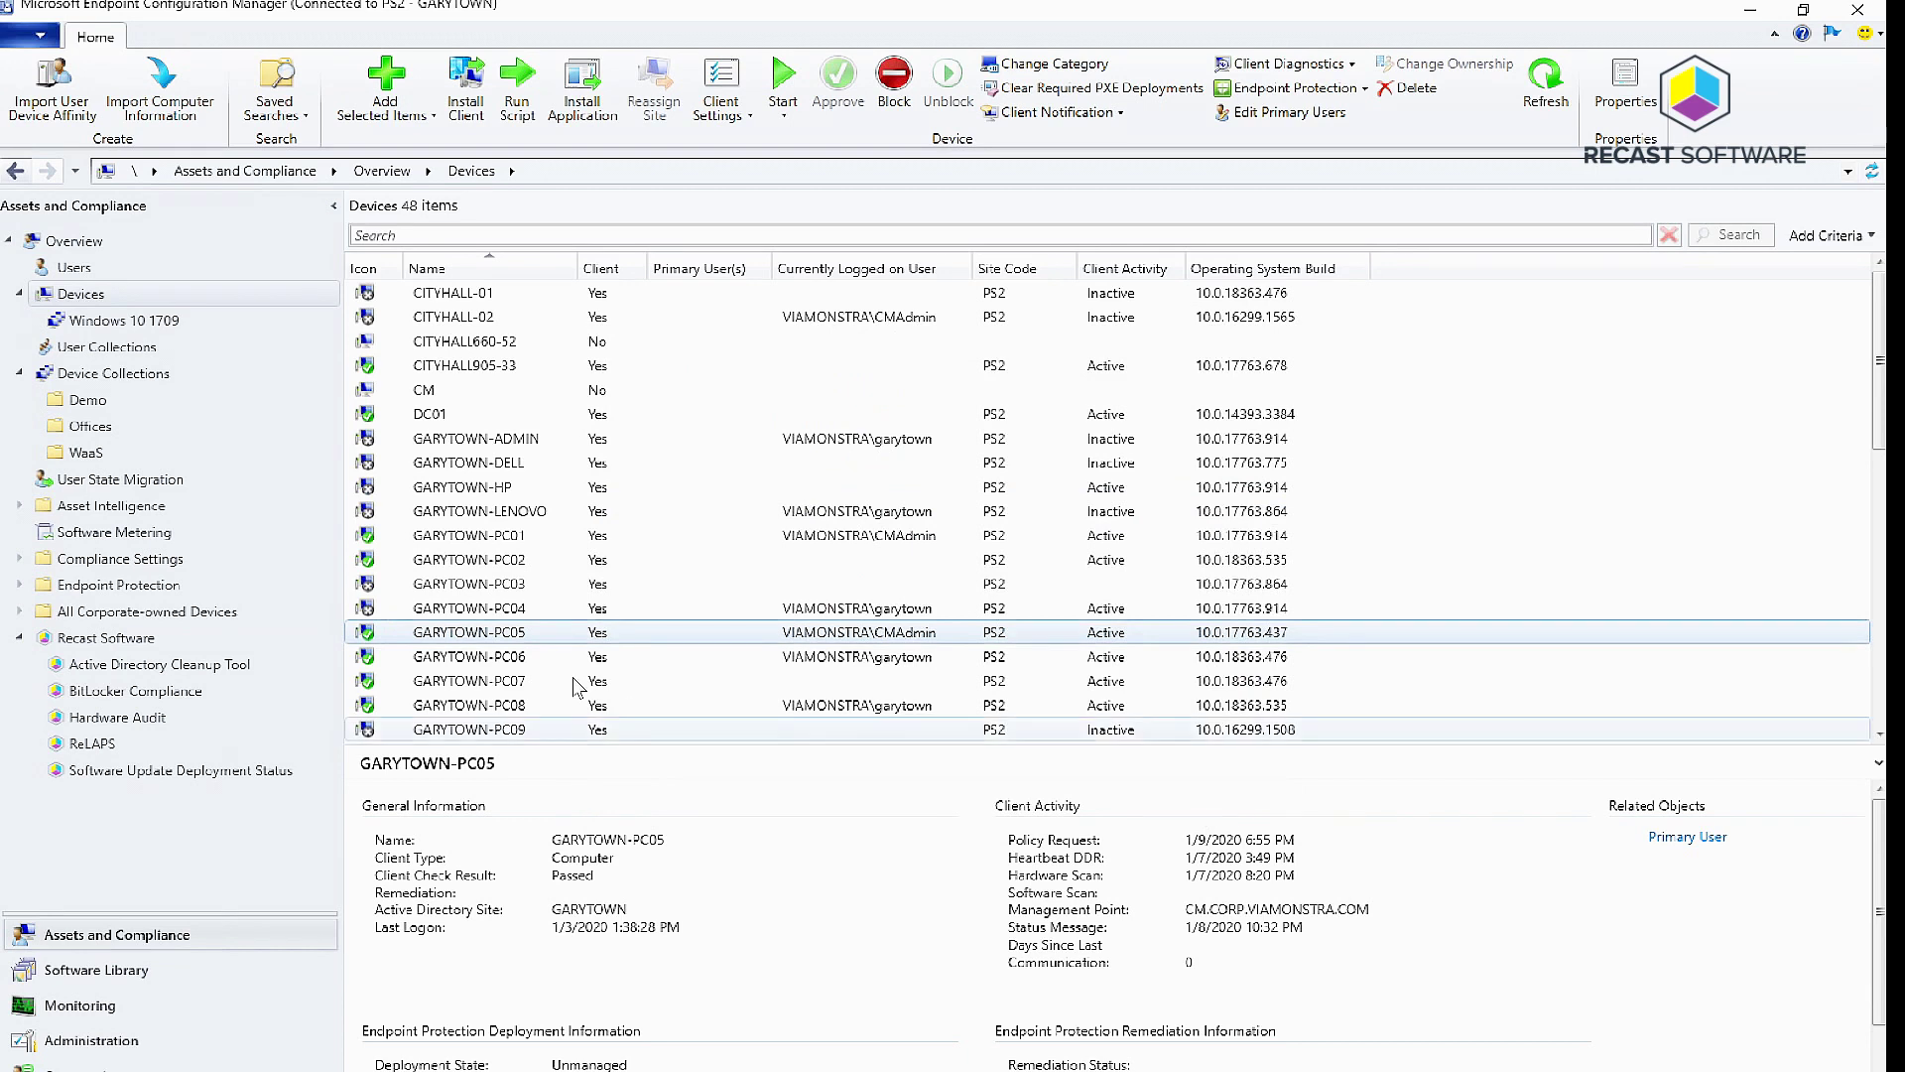